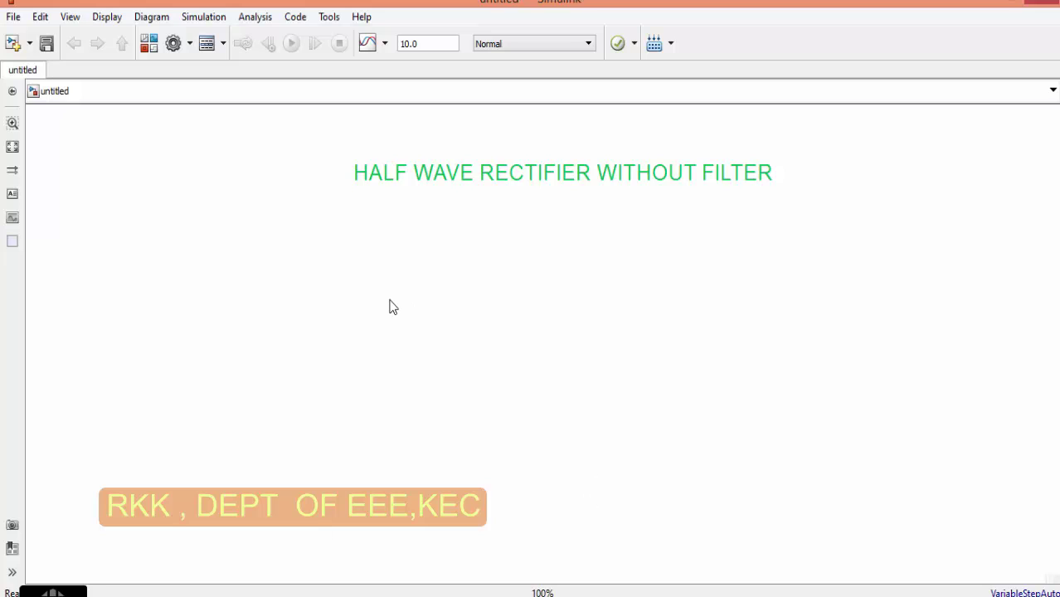
Step: Select and deselect the 'HALF WAVE RECTIFIER WITHOUT FILTER' title annotation a few times
{"action": "left_click", "coordinate": [399, 171]}
{"action": "left_click", "coordinate": [781, 198]}
{"action": "left_click", "coordinate": [773, 189]}
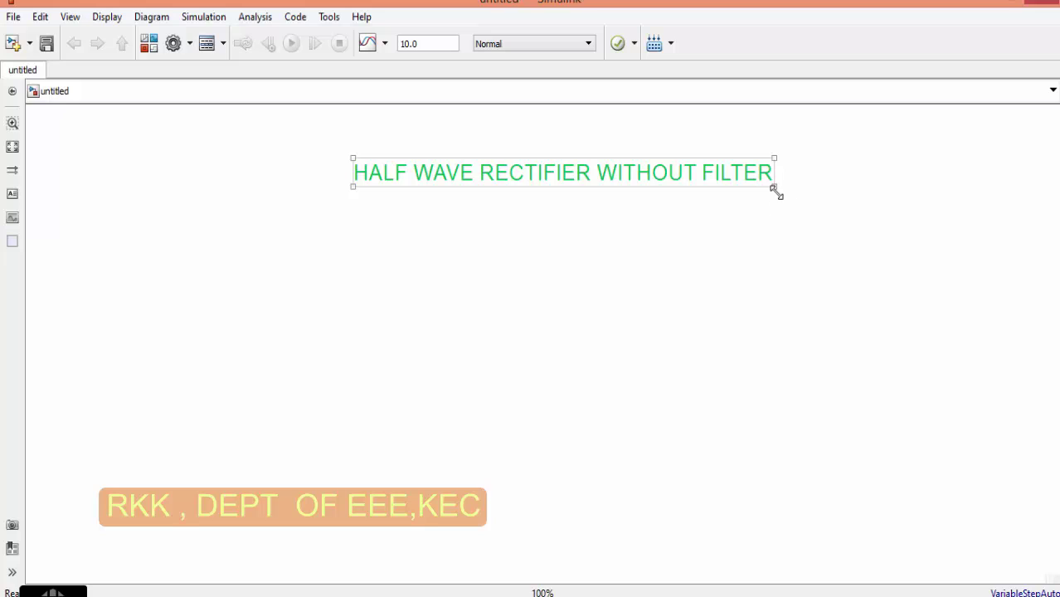
{"action": "left_click", "coordinate": [477, 229]}
{"action": "left_click", "coordinate": [383, 186]}
Step: Deselect the title and bring up the capacitor-filter rectifier diagram in Windows Photo Viewer
{"action": "left_click", "coordinate": [923, 184]}
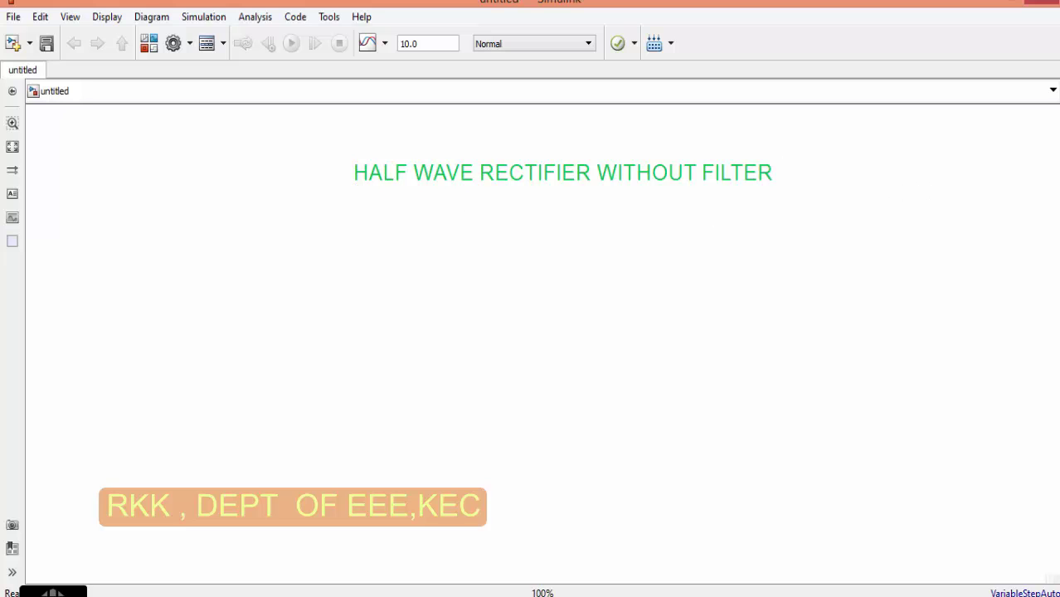
{"action": "key", "text": "alt+Tab"}
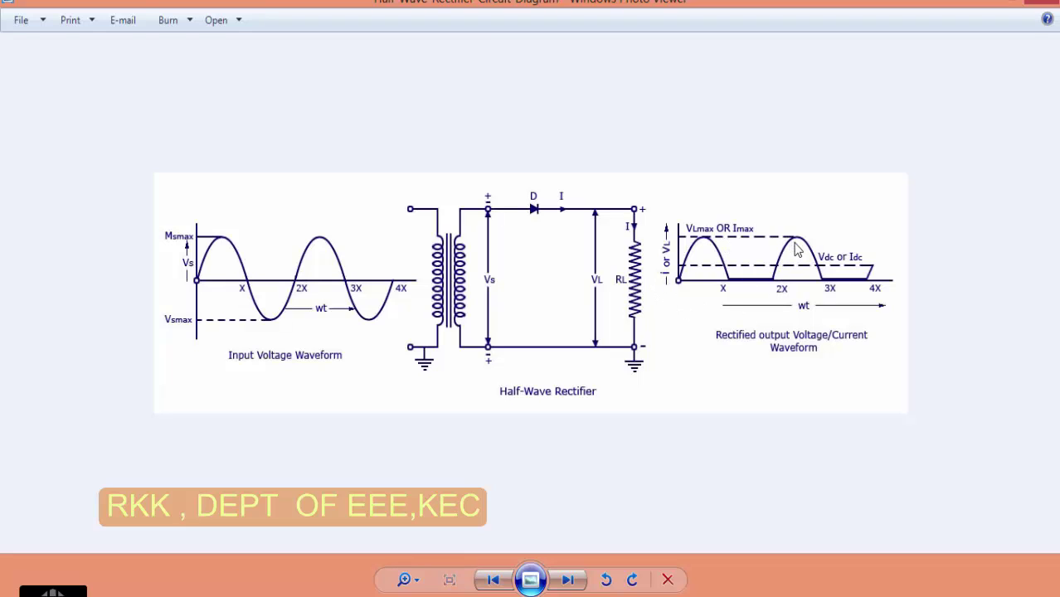
{"action": "left_click", "coordinate": [570, 582]}
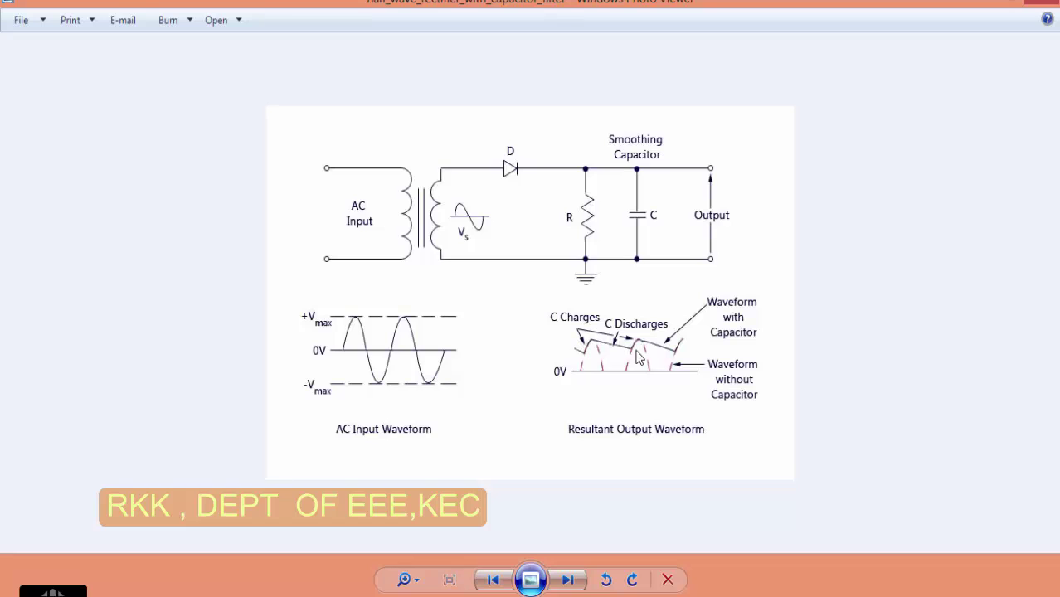
Step: Flip between the plain and capacitor-filter diagrams, ending on the plain half-wave rectifier
{"action": "left_click", "coordinate": [493, 580]}
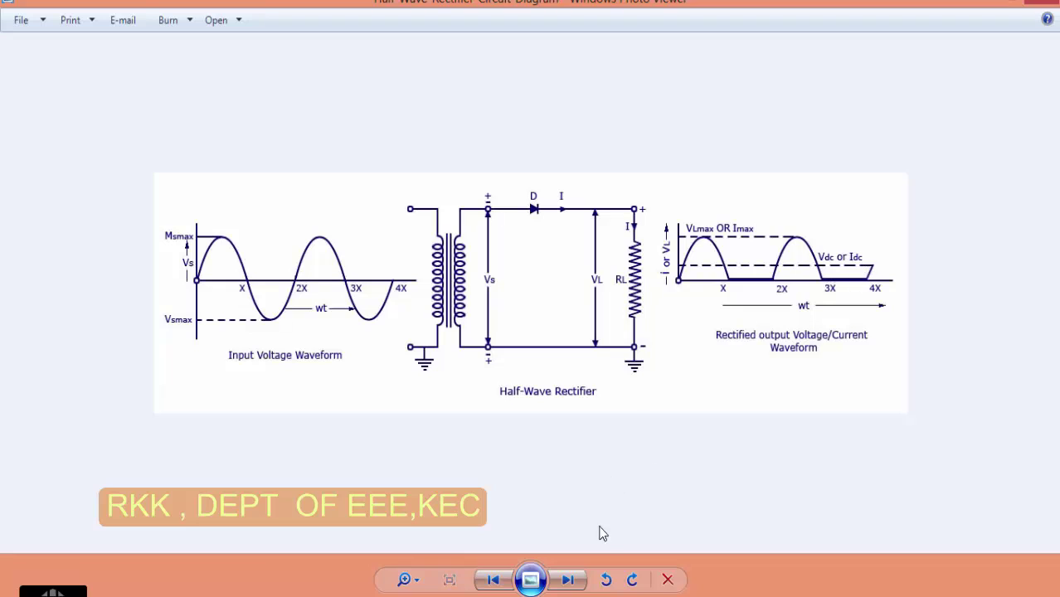
{"action": "left_click", "coordinate": [567, 580]}
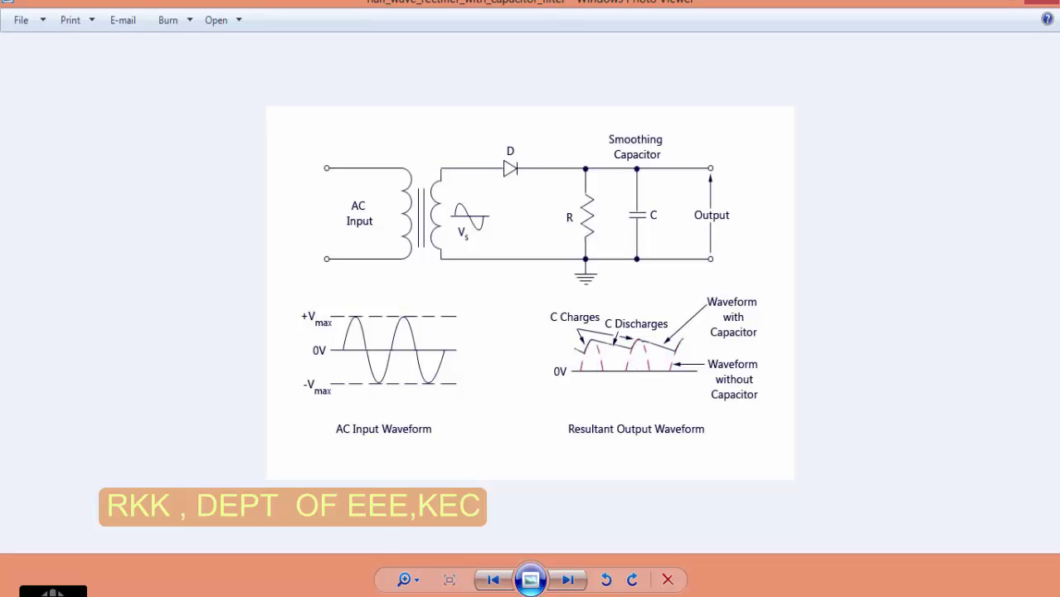
{"action": "left_click", "coordinate": [492, 580]}
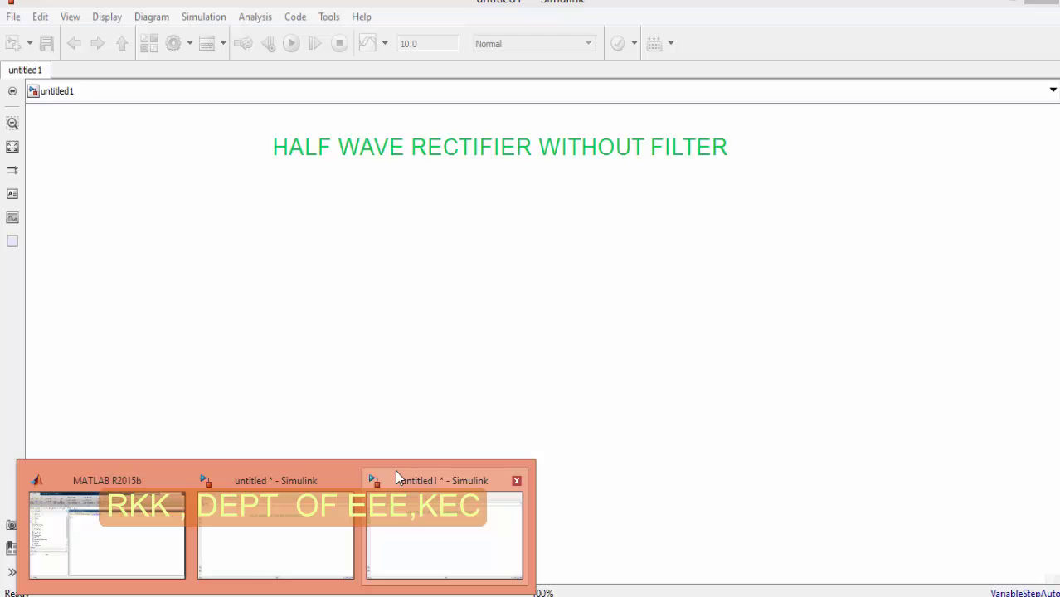
Step: Browse the Library Browser to Simscape > SimPowerSystems > Specialized Technology > Fundamental Blocks
{"action": "left_click", "coordinate": [395, 471]}
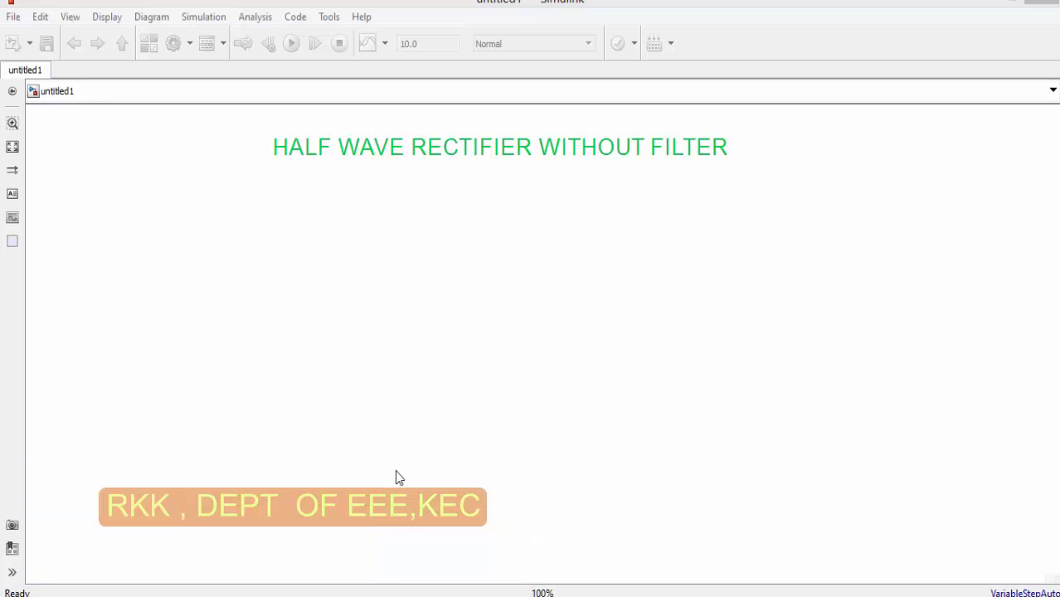
{"action": "left_click", "coordinate": [151, 42]}
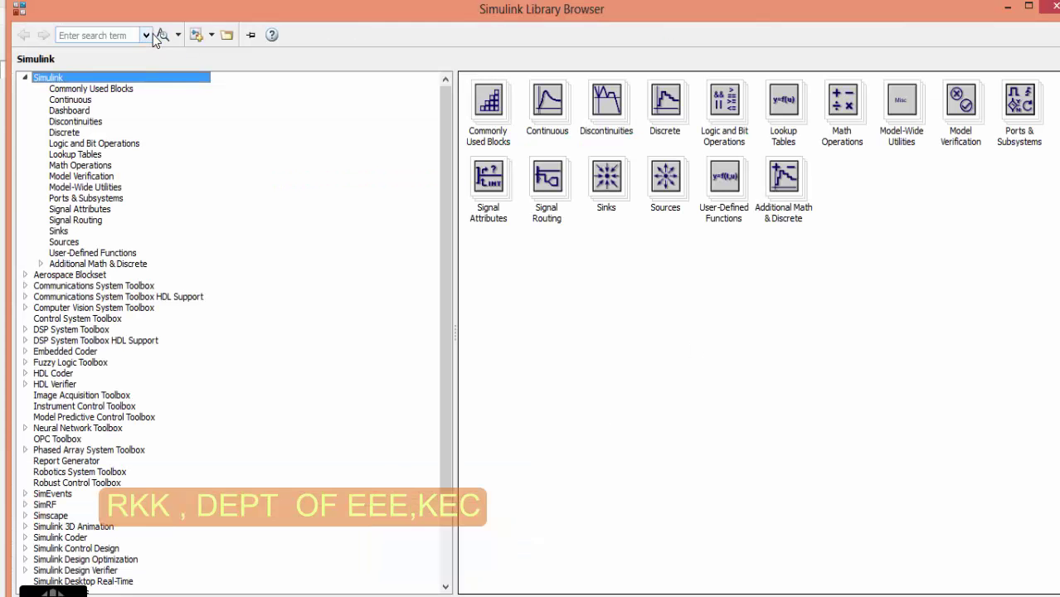
{"action": "left_click", "coordinate": [23, 77]}
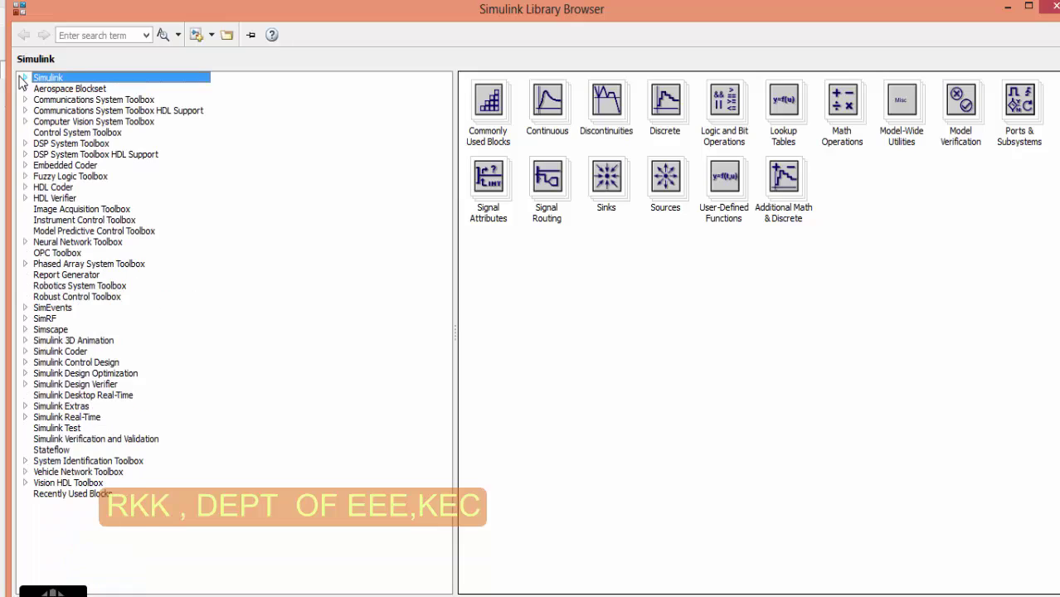
{"action": "left_click", "coordinate": [25, 330]}
{"action": "left_click", "coordinate": [64, 396]}
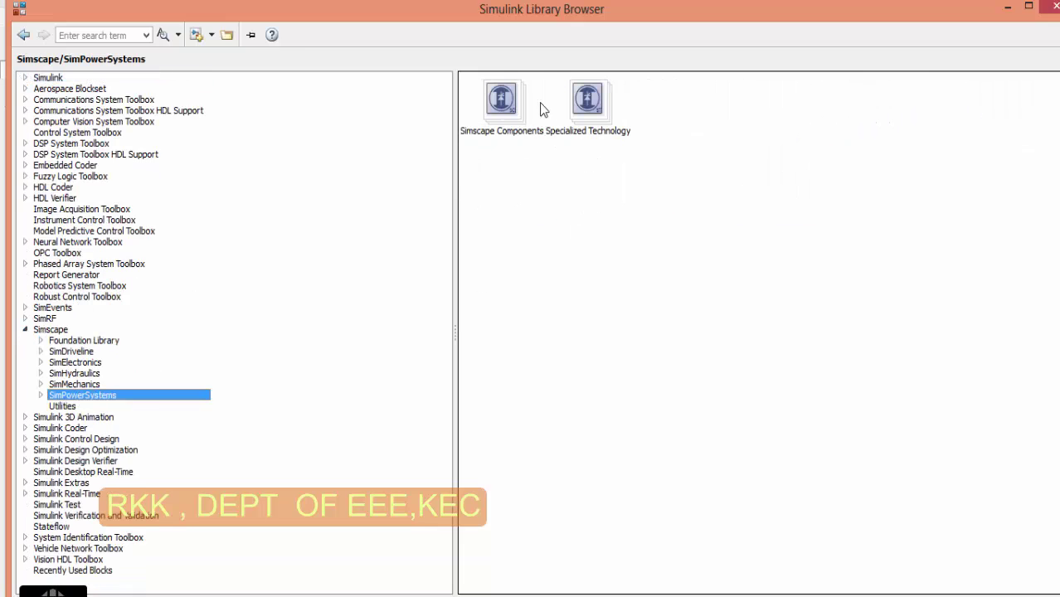
{"action": "left_click", "coordinate": [606, 87]}
{"action": "double_click", "coordinate": [607, 87]}
{"action": "double_click", "coordinate": [783, 92]}
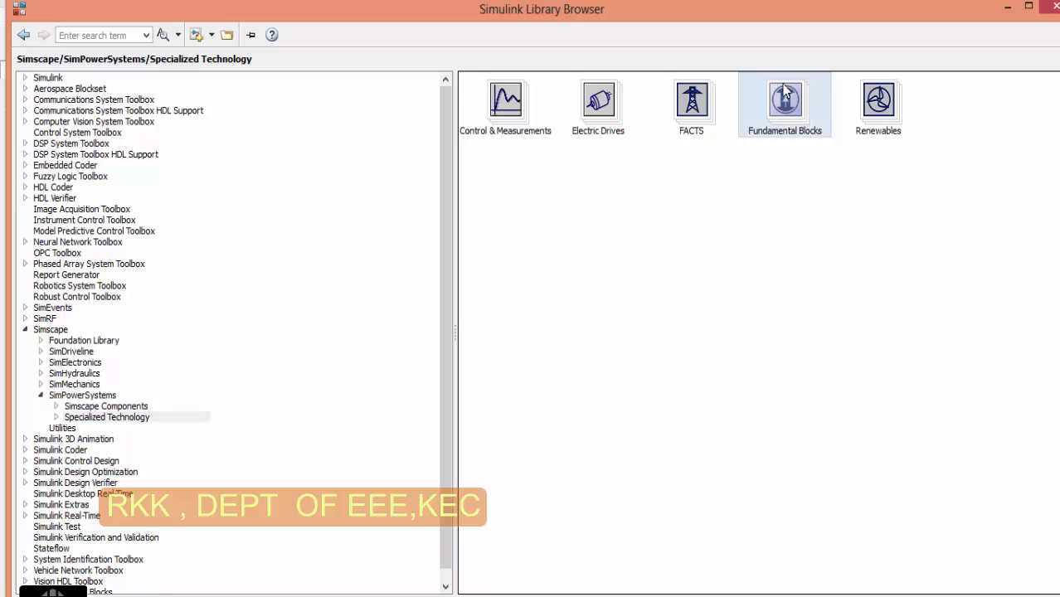
{"action": "double_click", "coordinate": [520, 112]}
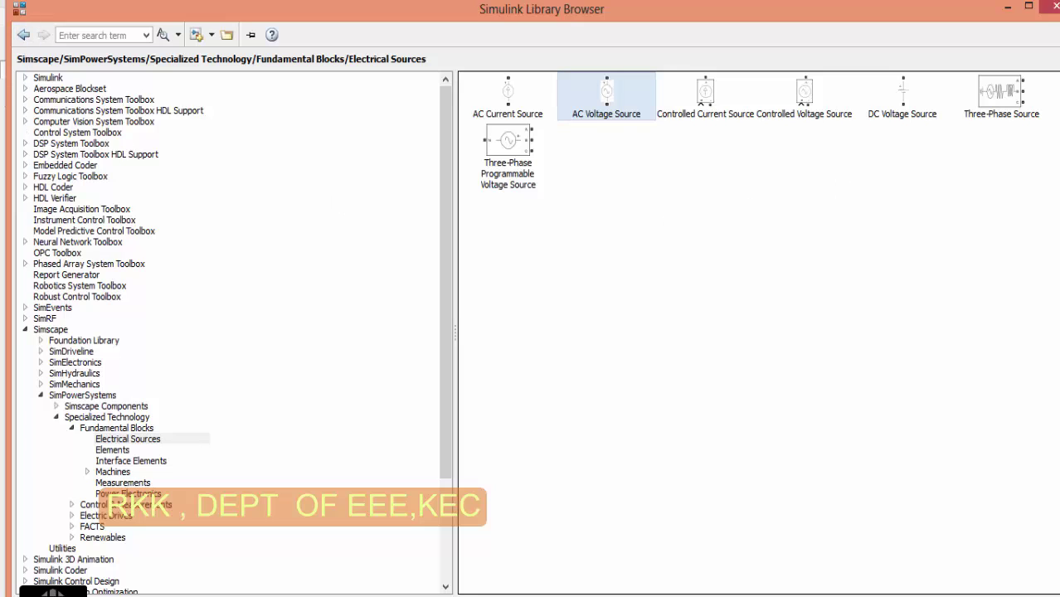
Step: Add two Voltage Measurement blocks from the Measurements library to untitled1
{"action": "left_click", "coordinate": [18, 37]}
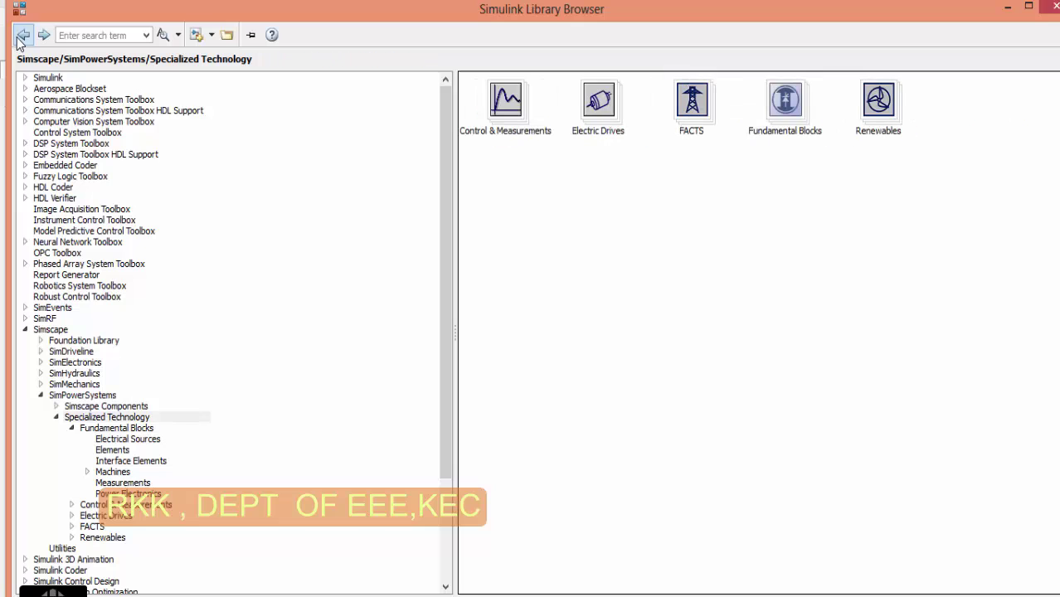
{"action": "double_click", "coordinate": [773, 115]}
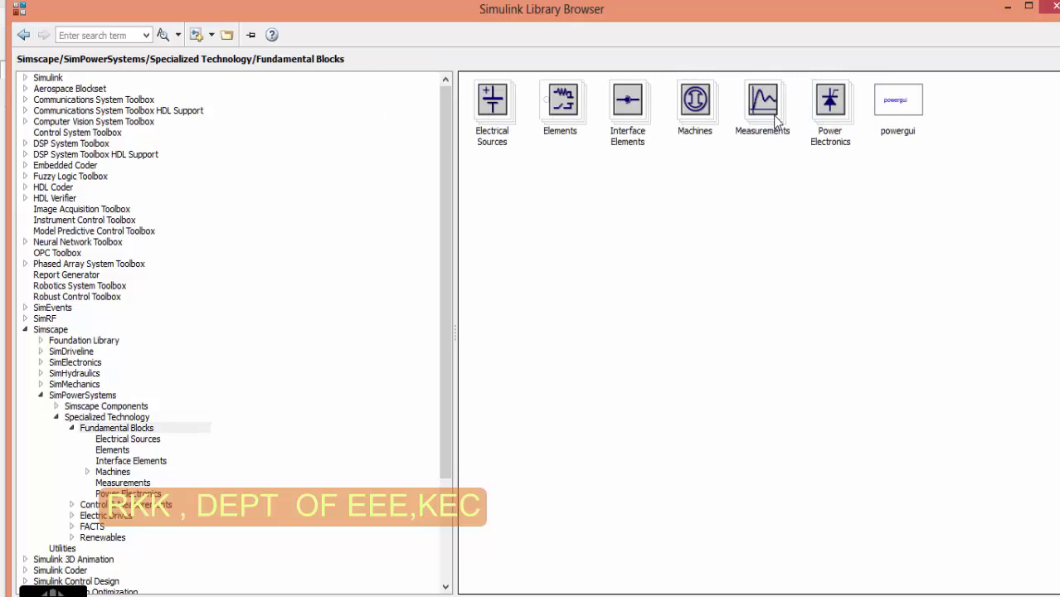
{"action": "double_click", "coordinate": [764, 120]}
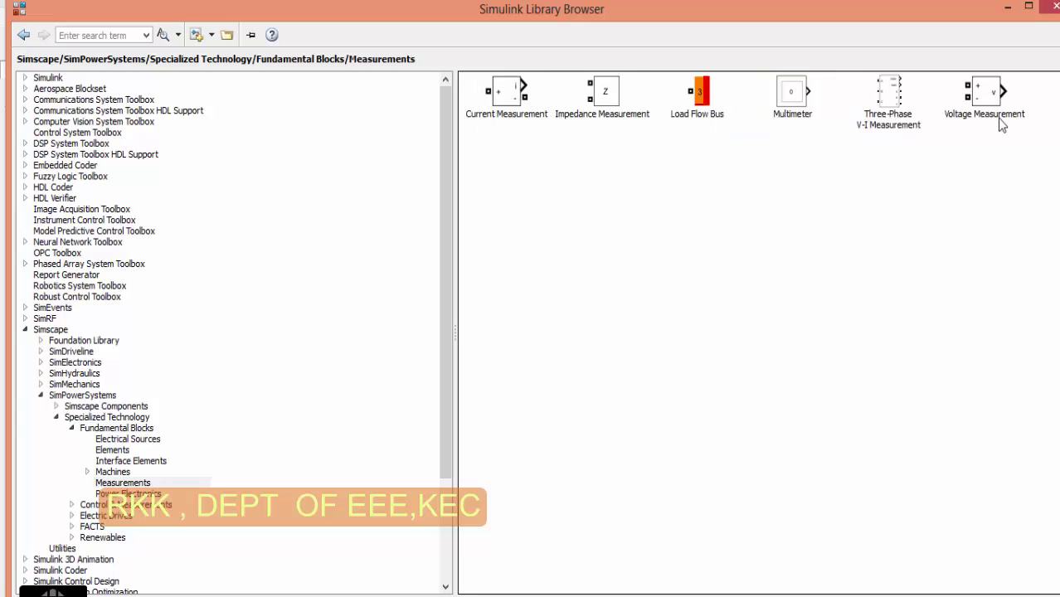
{"action": "left_click", "coordinate": [997, 118]}
{"action": "right_click", "coordinate": [997, 118]}
{"action": "left_click", "coordinate": [995, 131]}
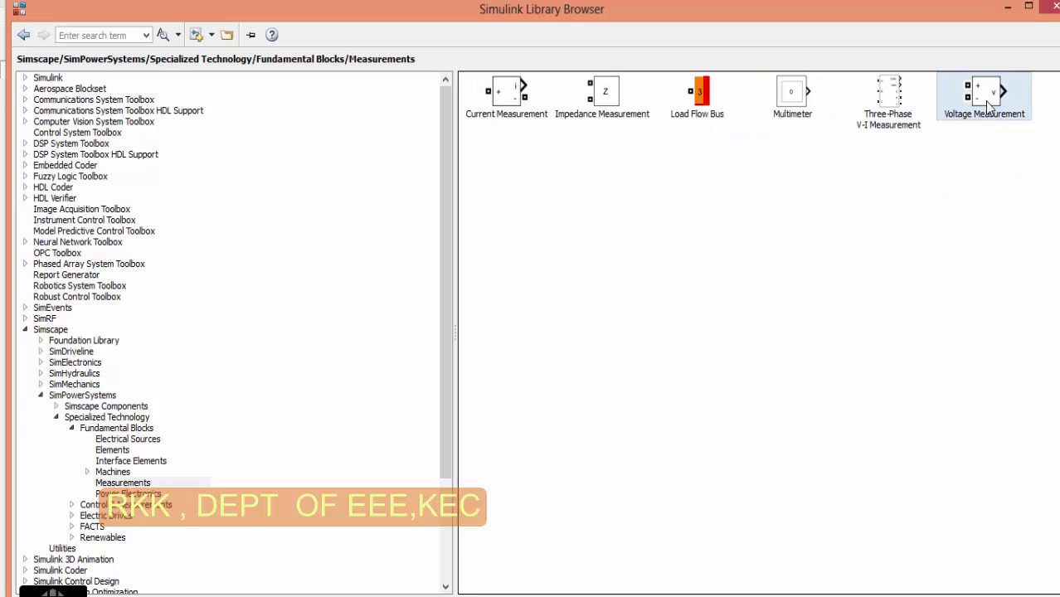
{"action": "right_click", "coordinate": [985, 101]}
{"action": "left_click", "coordinate": [987, 111]}
{"action": "left_click", "coordinate": [23, 34]}
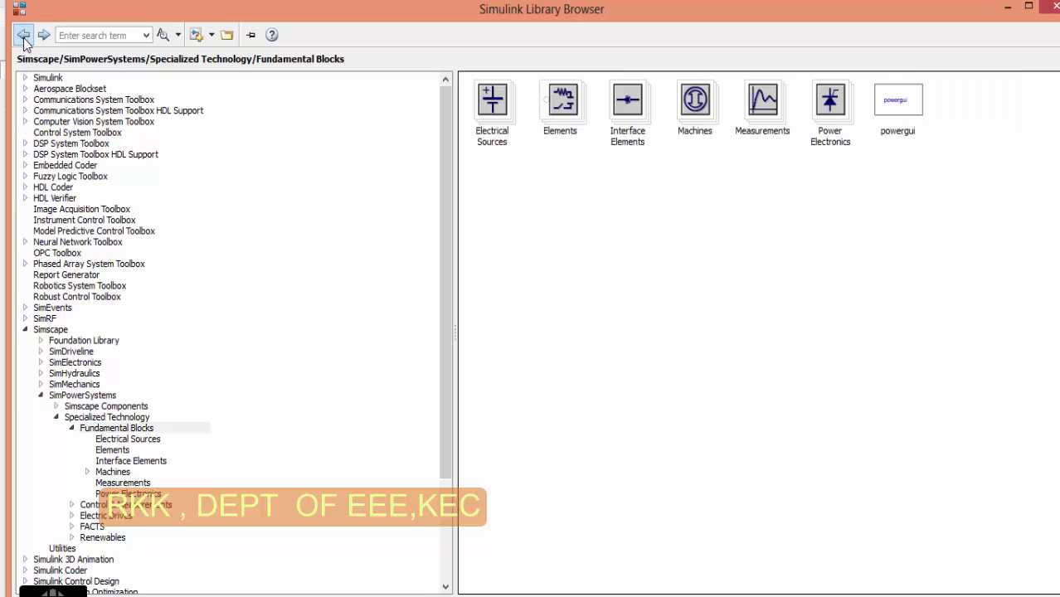
Step: Add the Linear Transformer and Series RLC Branch from the Elements library to untitled1
{"action": "double_click", "coordinate": [572, 137]}
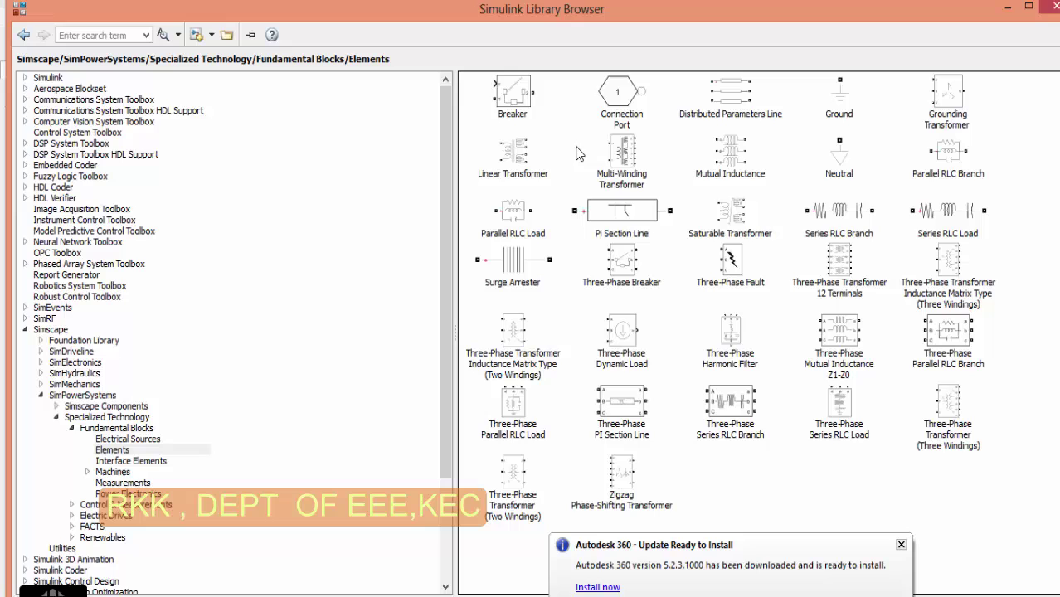
{"action": "right_click", "coordinate": [529, 161]}
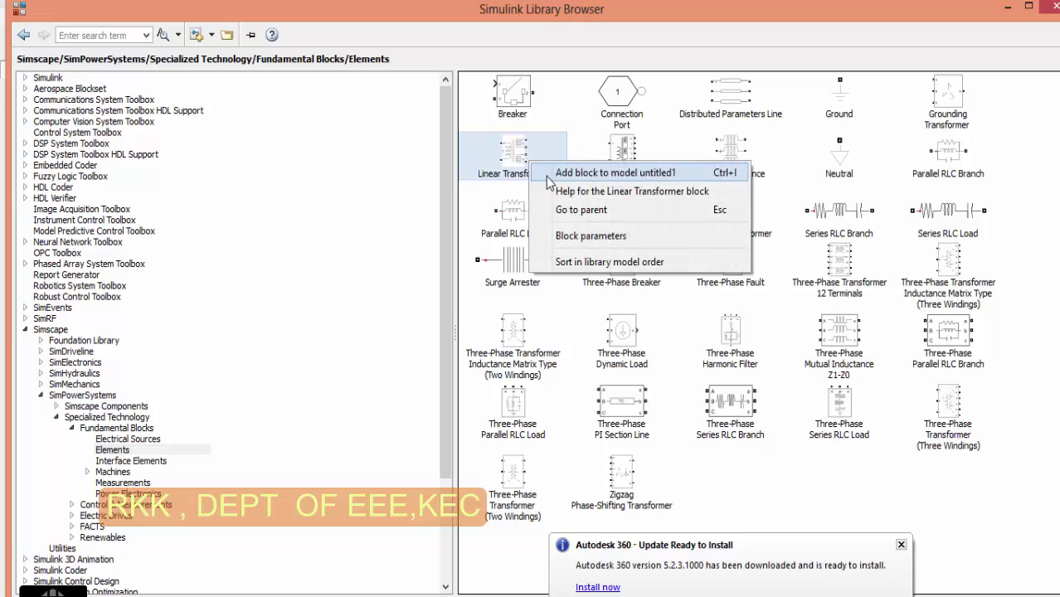
{"action": "left_click", "coordinate": [546, 174]}
{"action": "left_click", "coordinate": [838, 205]}
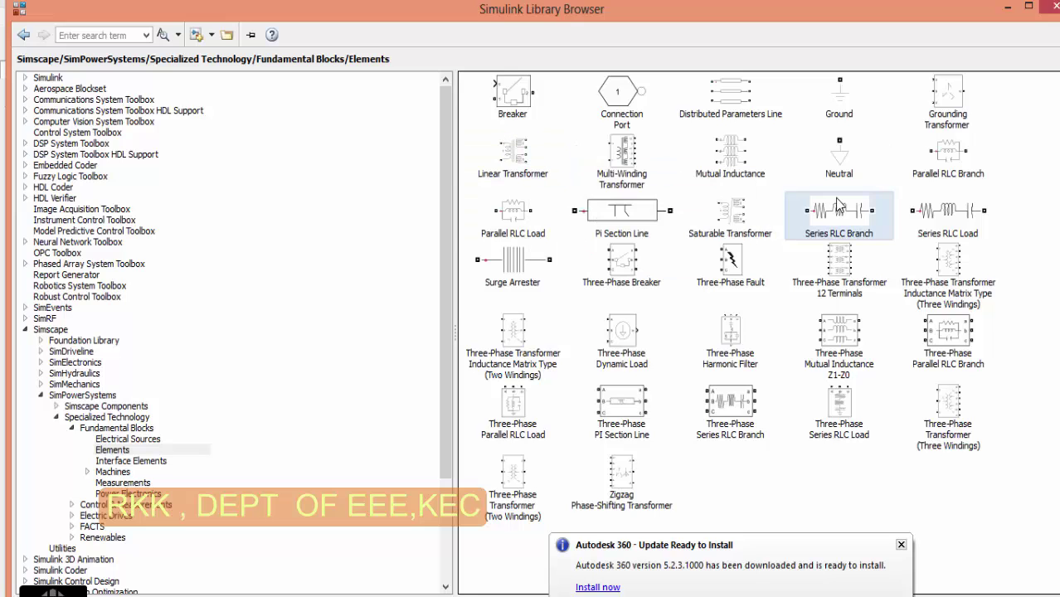
{"action": "right_click", "coordinate": [838, 205]}
{"action": "left_click", "coordinate": [840, 208]}
Step: Add the powergui block to untitled1
{"action": "left_click", "coordinate": [22, 35]}
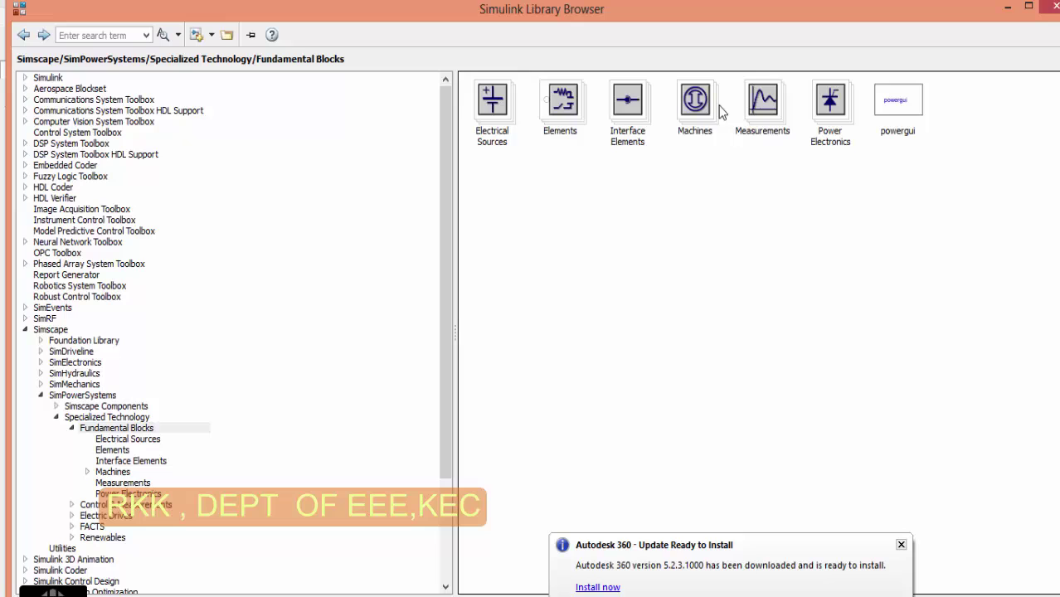
{"action": "double_click", "coordinate": [850, 105]}
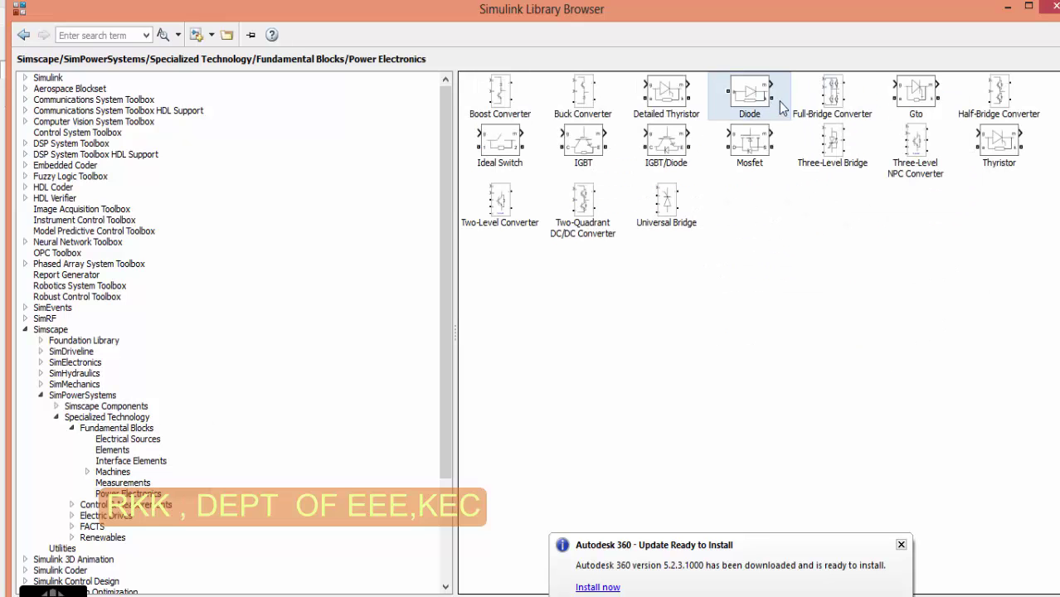
{"action": "left_click", "coordinate": [23, 34]}
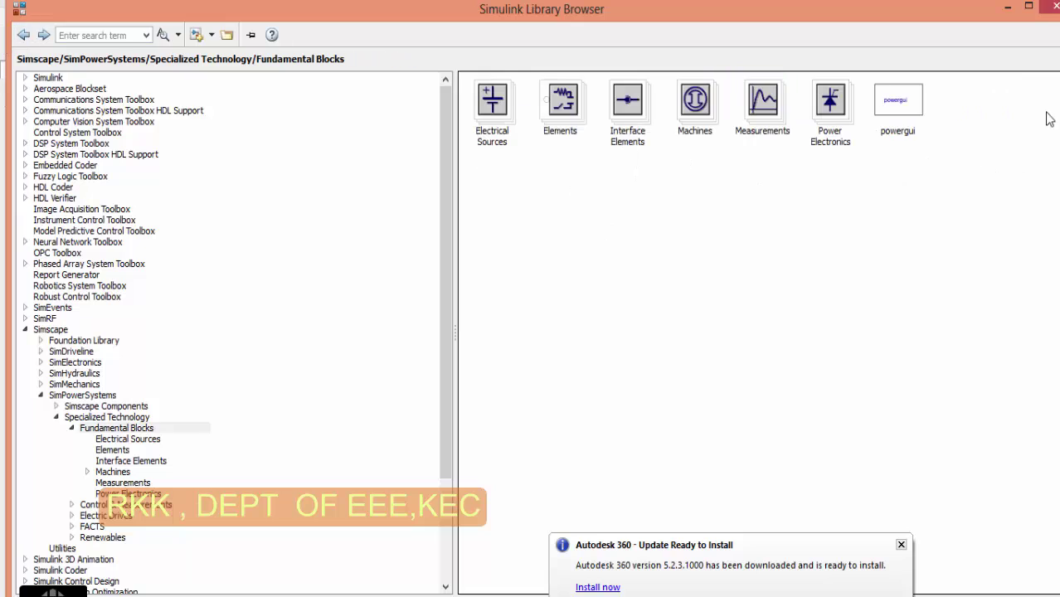
{"action": "right_click", "coordinate": [886, 106]}
{"action": "left_click", "coordinate": [901, 117]}
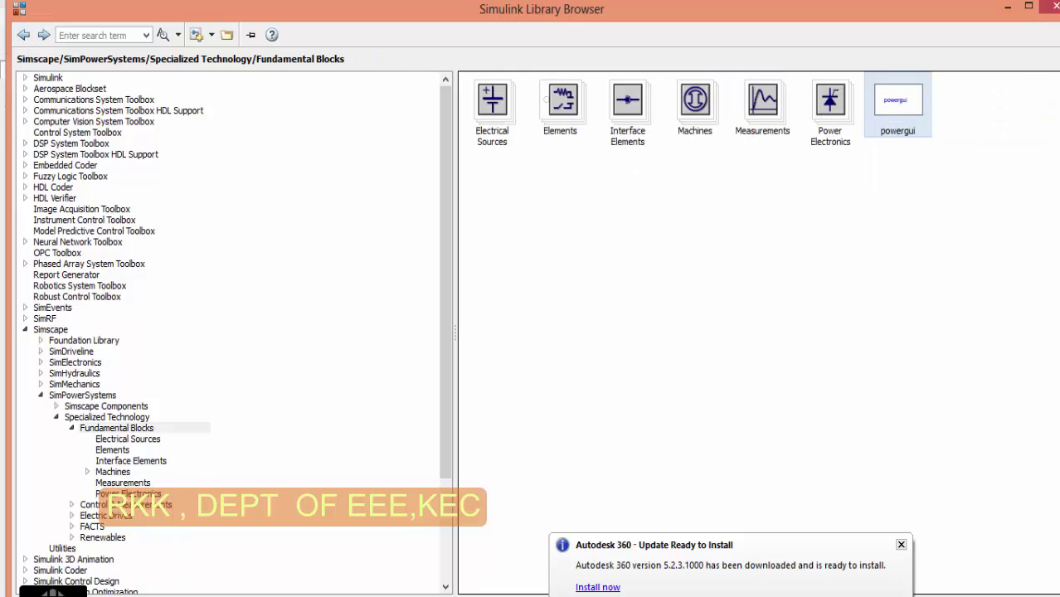
{"action": "left_click", "coordinate": [25, 35]}
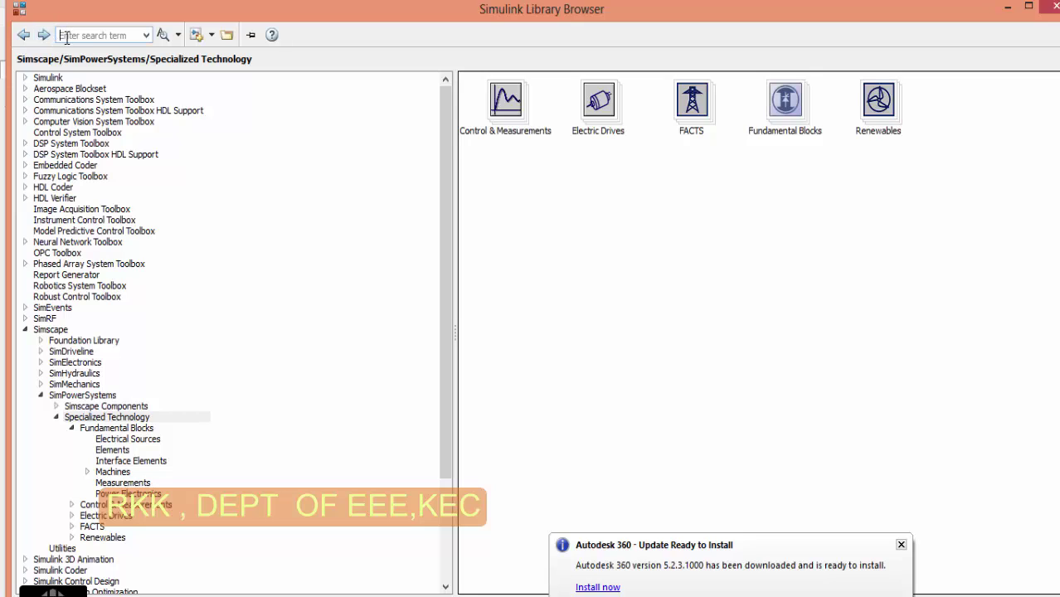
Step: Search the libraries for SCOPE and add the Scope block to untitled1
{"action": "left_click", "coordinate": [65, 36]}
{"action": "type", "text": "sc"}
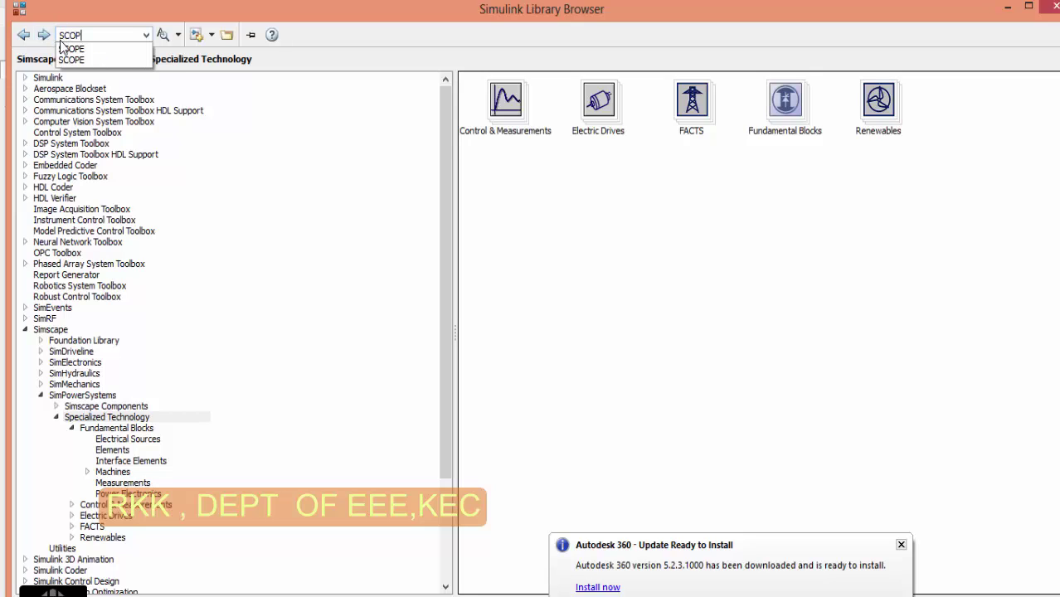
{"action": "left_click", "coordinate": [61, 52]}
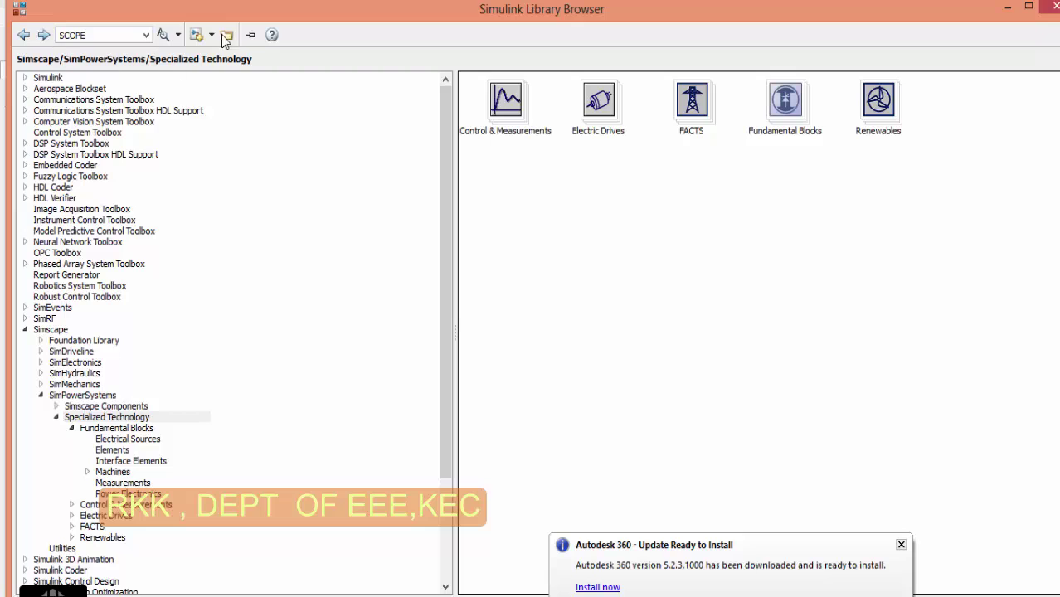
{"action": "left_click", "coordinate": [163, 35]}
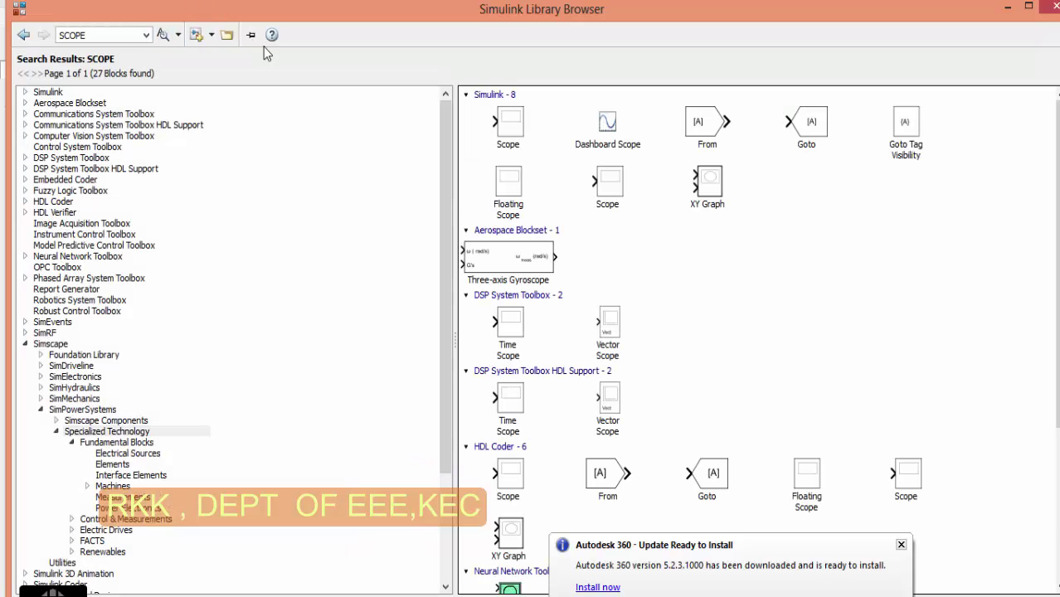
{"action": "right_click", "coordinate": [602, 196]}
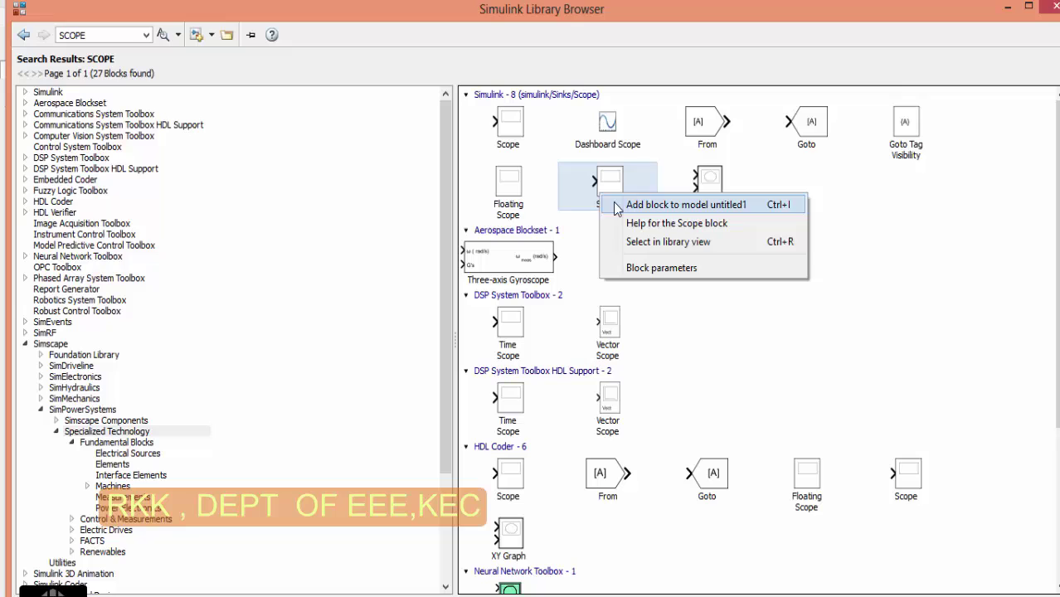
{"action": "left_click", "coordinate": [620, 202]}
{"action": "mouse_move", "coordinate": [1008, 15]}
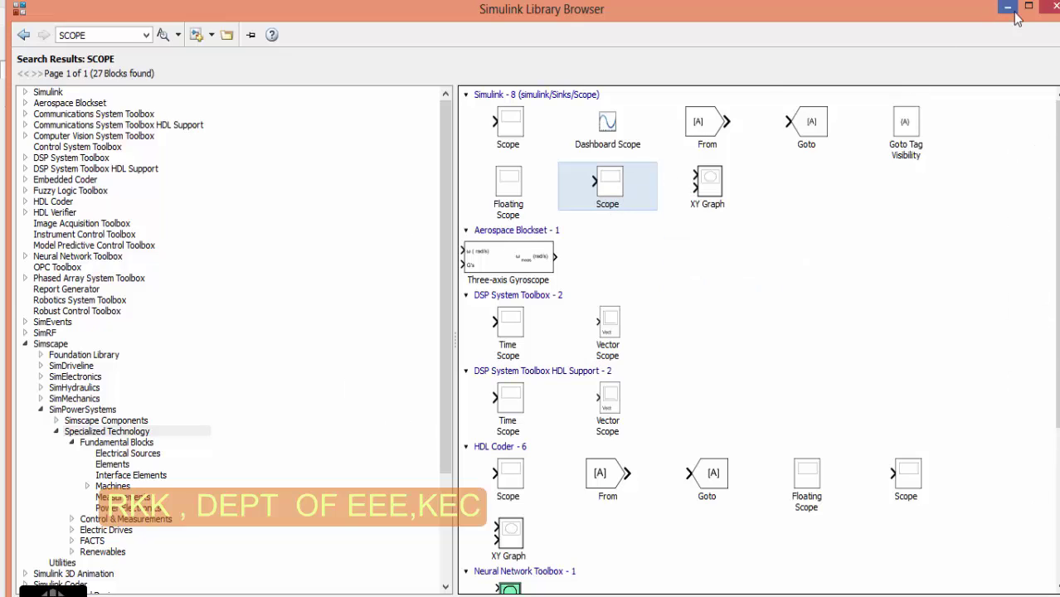
{"action": "left_click", "coordinate": [1008, 15]}
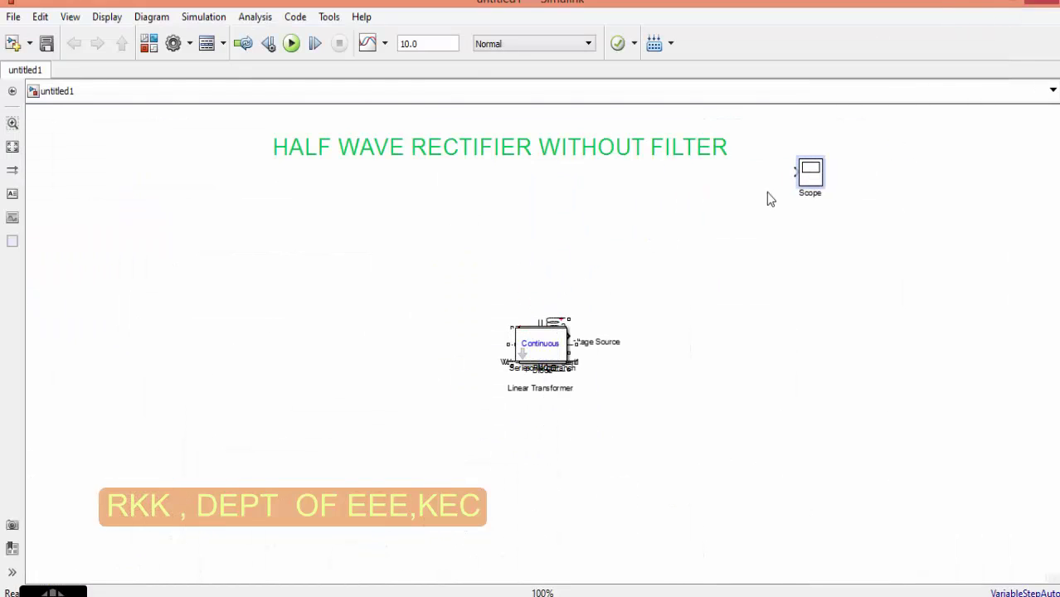
Step: Pull powergui, the Diode, Series RLC Branch and Linear Transformer out of the centre pile
{"action": "left_click_drag", "start_coordinate": [535, 349], "coordinate": [900, 152]}
{"action": "left_click", "coordinate": [553, 342]}
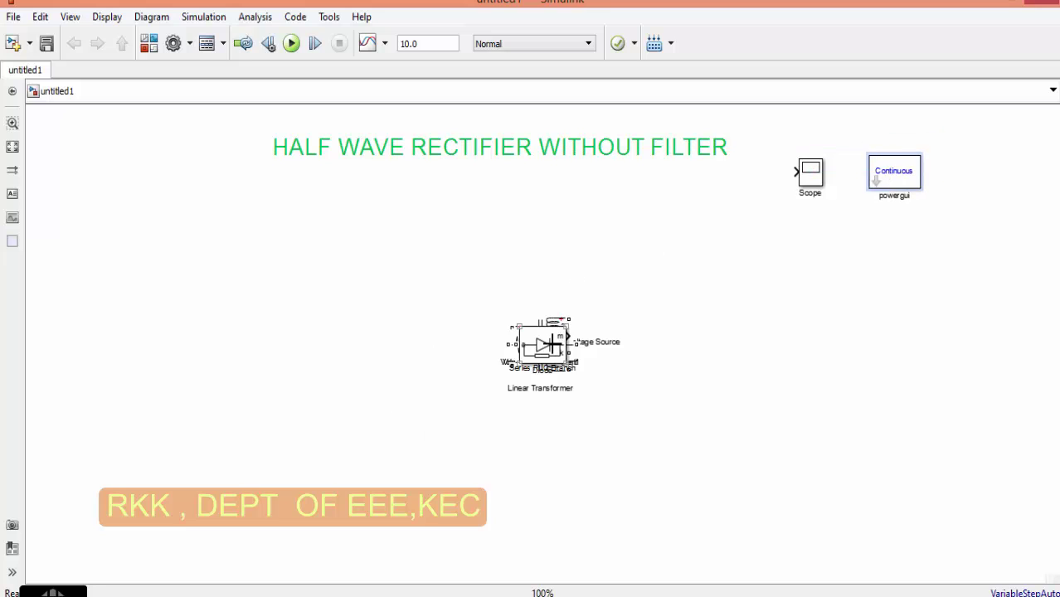
{"action": "left_click_drag", "start_coordinate": [554, 352], "coordinate": [514, 224]}
{"action": "left_click", "coordinate": [561, 348]}
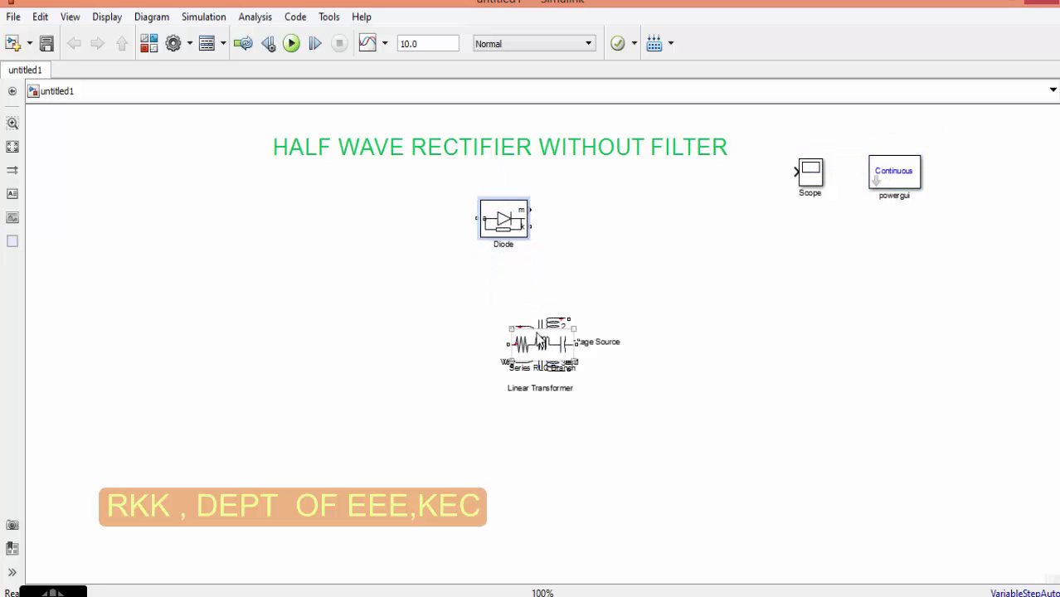
{"action": "left_click_drag", "start_coordinate": [564, 352], "coordinate": [677, 488]}
{"action": "mouse_move", "coordinate": [570, 343]}
{"action": "left_mouse_down"}
{"action": "mouse_move", "coordinate": [369, 378]}
{"action": "mouse_move", "coordinate": [399, 459]}
{"action": "mouse_move", "coordinate": [560, 428]}
{"action": "left_mouse_up"}
{"action": "left_click", "coordinate": [541, 363]}
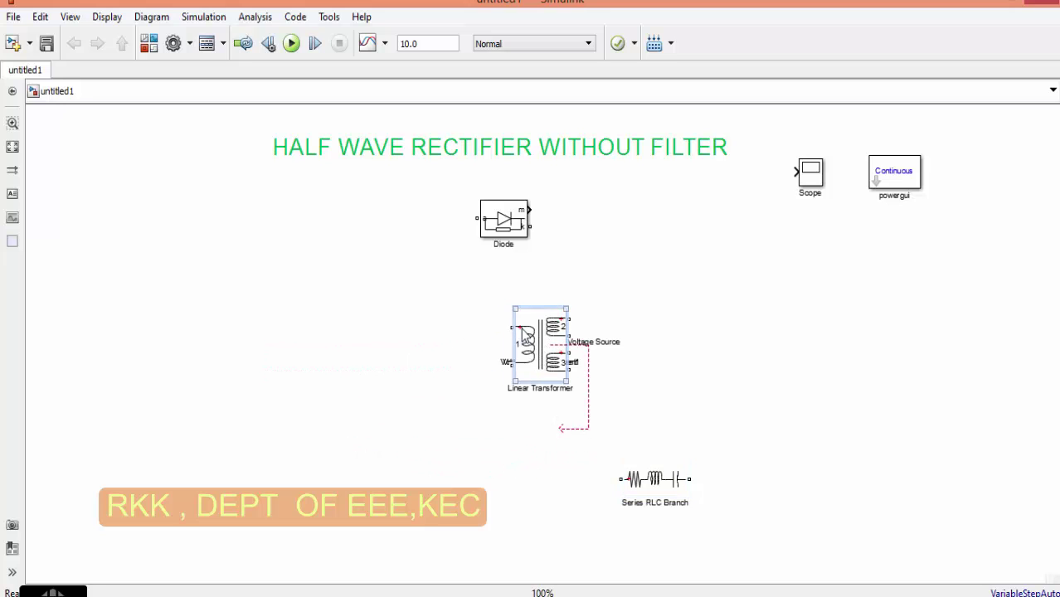
{"action": "left_click_drag", "start_coordinate": [524, 335], "coordinate": [365, 513]}
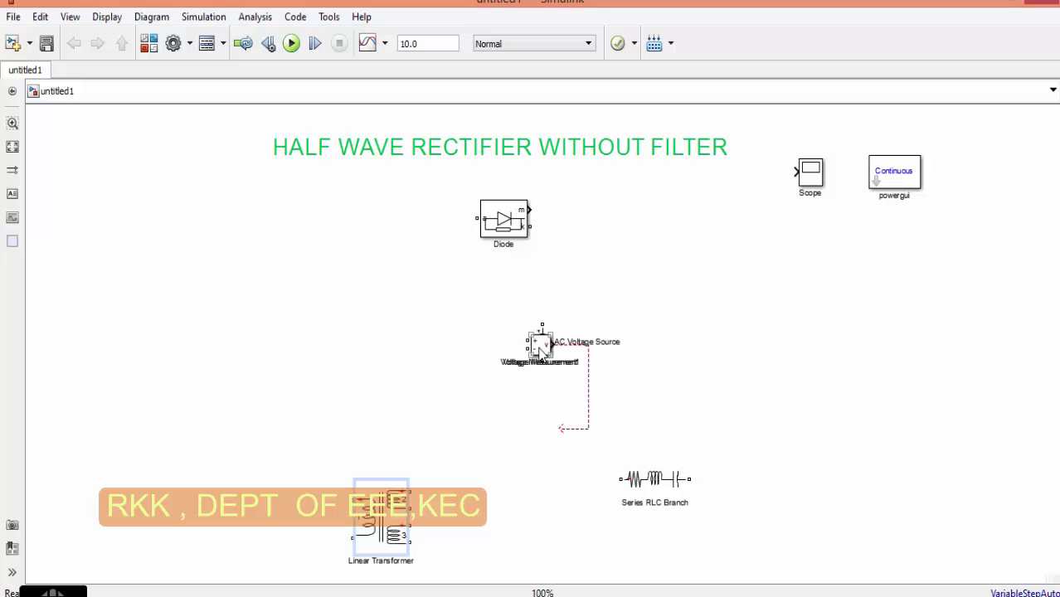
Step: Separate the two Voltage Measurement blocks and move the AC Voltage Source far left
{"action": "mouse_move", "coordinate": [540, 352]}
{"action": "left_mouse_down"}
{"action": "mouse_move", "coordinate": [378, 343]}
{"action": "mouse_move", "coordinate": [372, 383]}
{"action": "mouse_move", "coordinate": [466, 414]}
{"action": "mouse_move", "coordinate": [489, 363]}
{"action": "mouse_move", "coordinate": [508, 370]}
{"action": "mouse_move", "coordinate": [331, 272]}
{"action": "mouse_move", "coordinate": [411, 332]}
{"action": "left_mouse_up"}
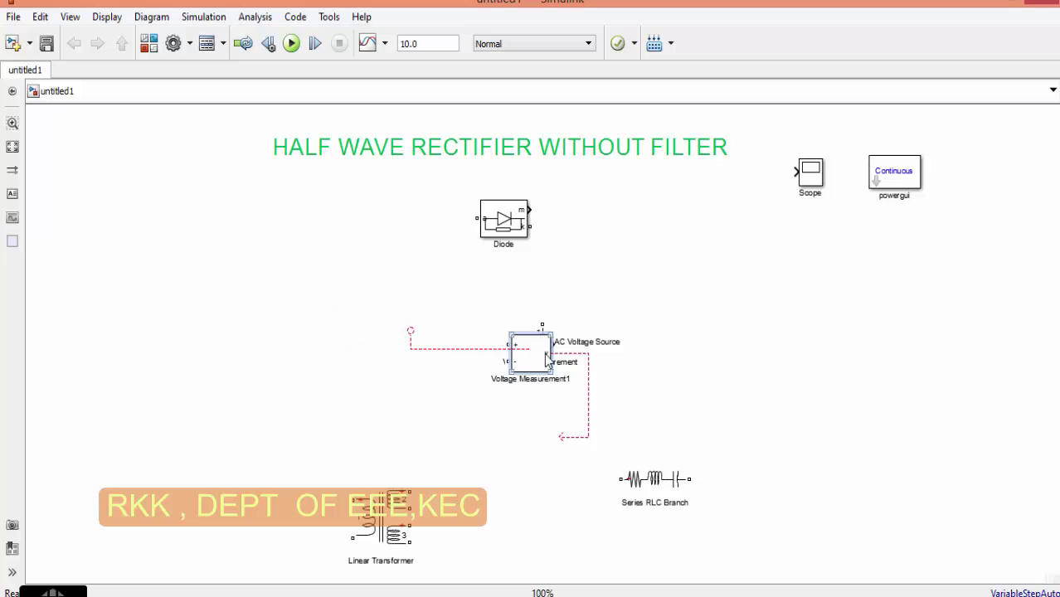
{"action": "left_click_drag", "start_coordinate": [535, 348], "coordinate": [250, 248]}
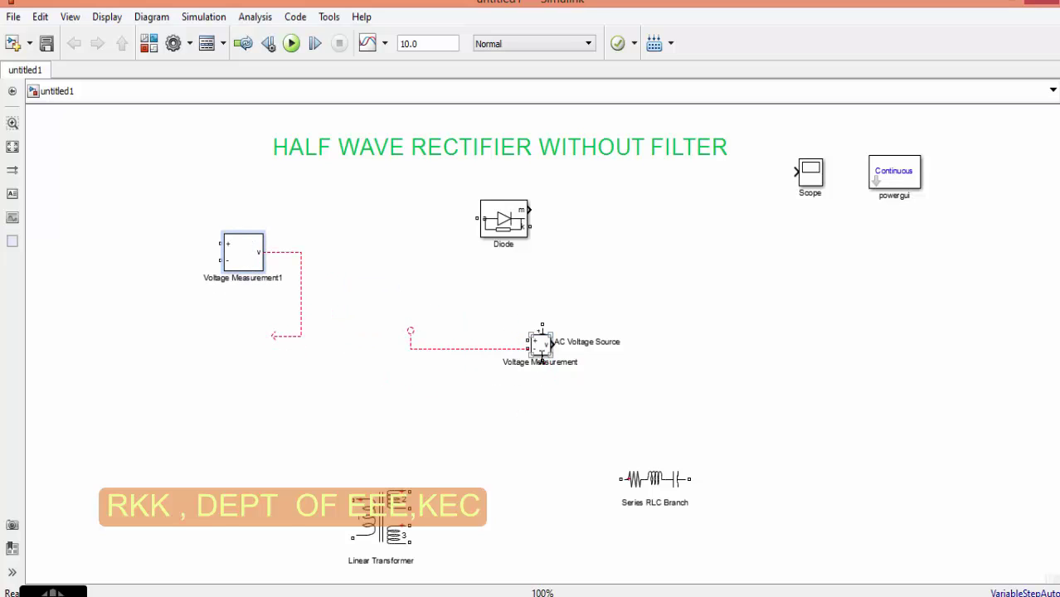
{"action": "left_click", "coordinate": [540, 341]}
{"action": "left_click_drag", "start_coordinate": [544, 347], "coordinate": [913, 290]}
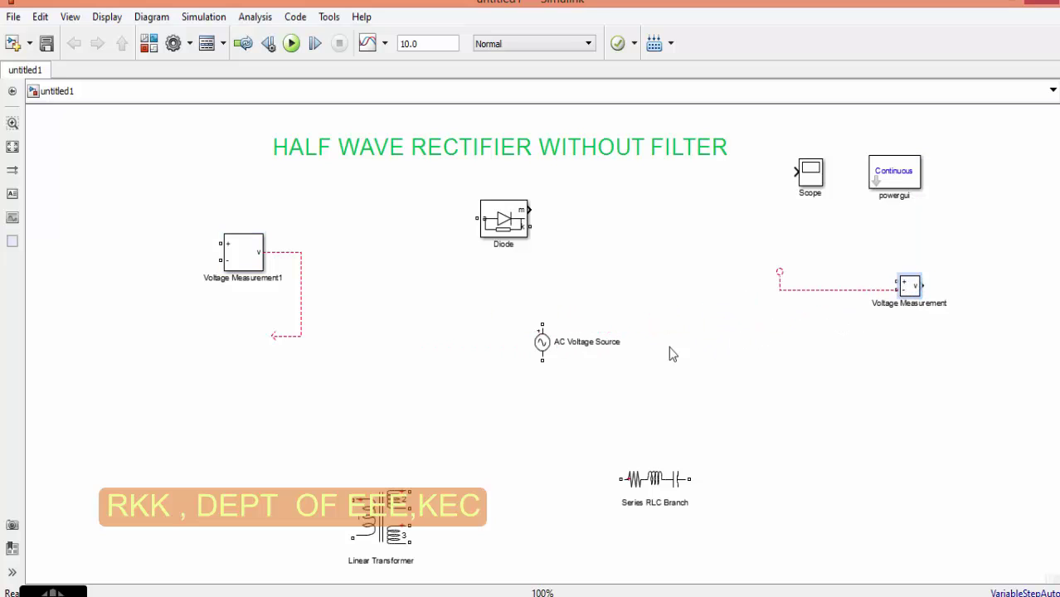
{"action": "left_click", "coordinate": [543, 347]}
{"action": "left_click_drag", "start_coordinate": [373, 336], "coordinate": [145, 353]}
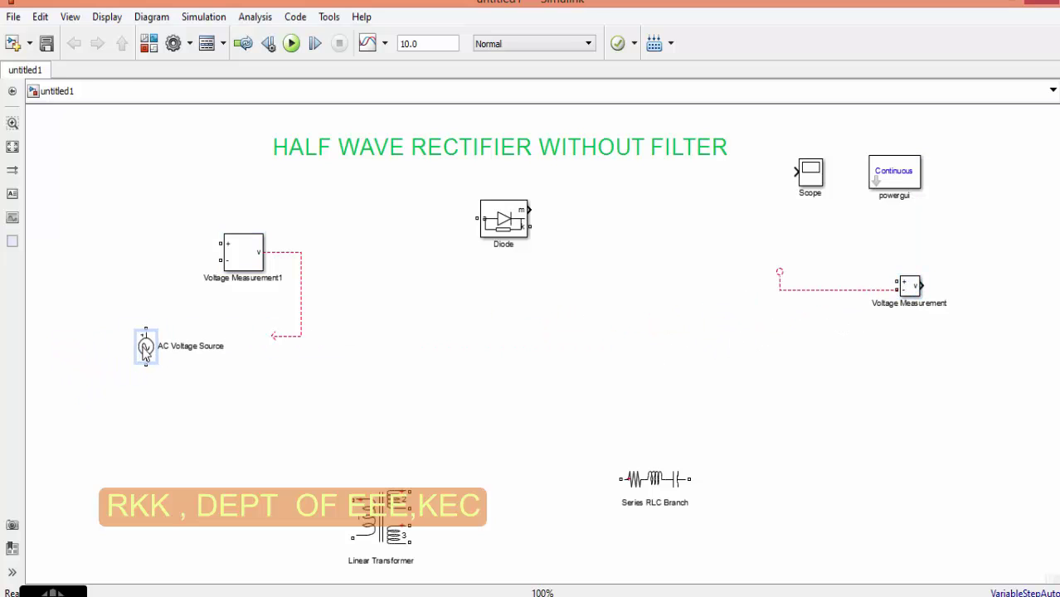
Step: Line up transformer, Diode and Series RLC Branch, rotating the branch upright with Ctrl+R
{"action": "left_click", "coordinate": [241, 249]}
{"action": "left_click_drag", "start_coordinate": [240, 248], "coordinate": [232, 169]}
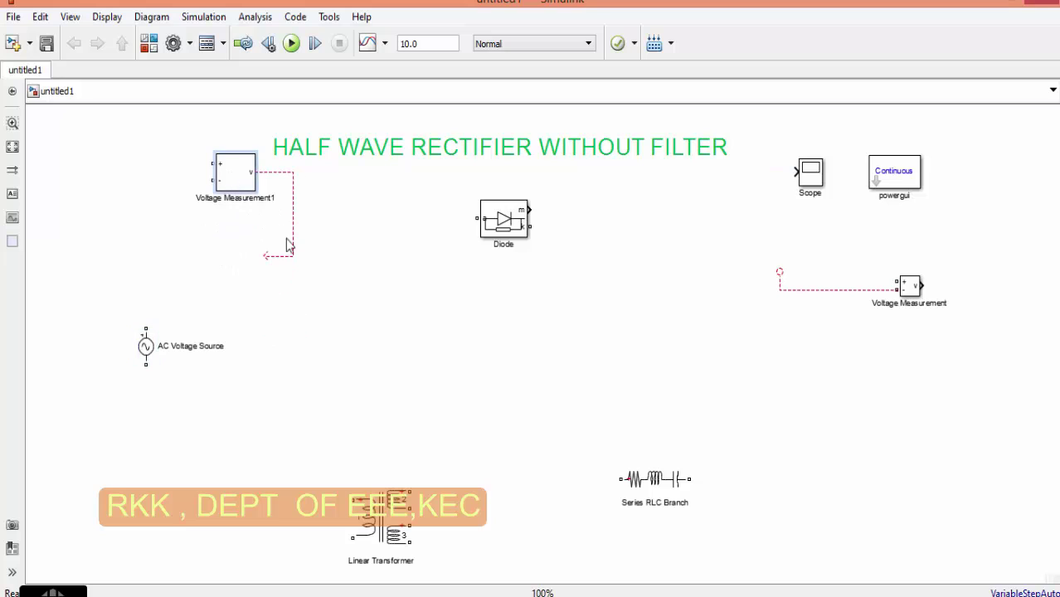
{"action": "left_click_drag", "start_coordinate": [365, 527], "coordinate": [367, 344]}
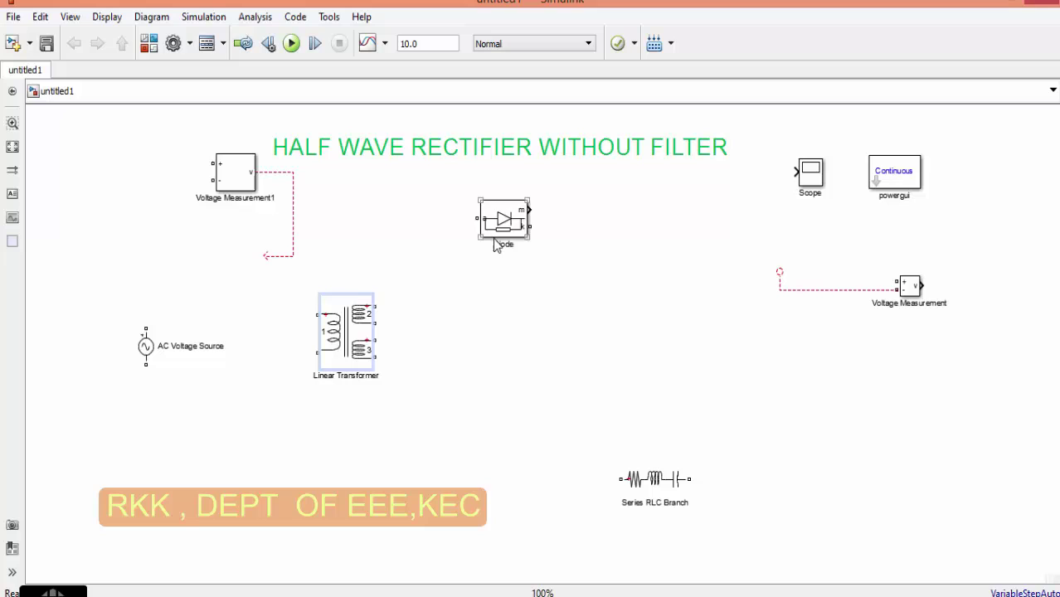
{"action": "left_click_drag", "start_coordinate": [494, 234], "coordinate": [504, 339]}
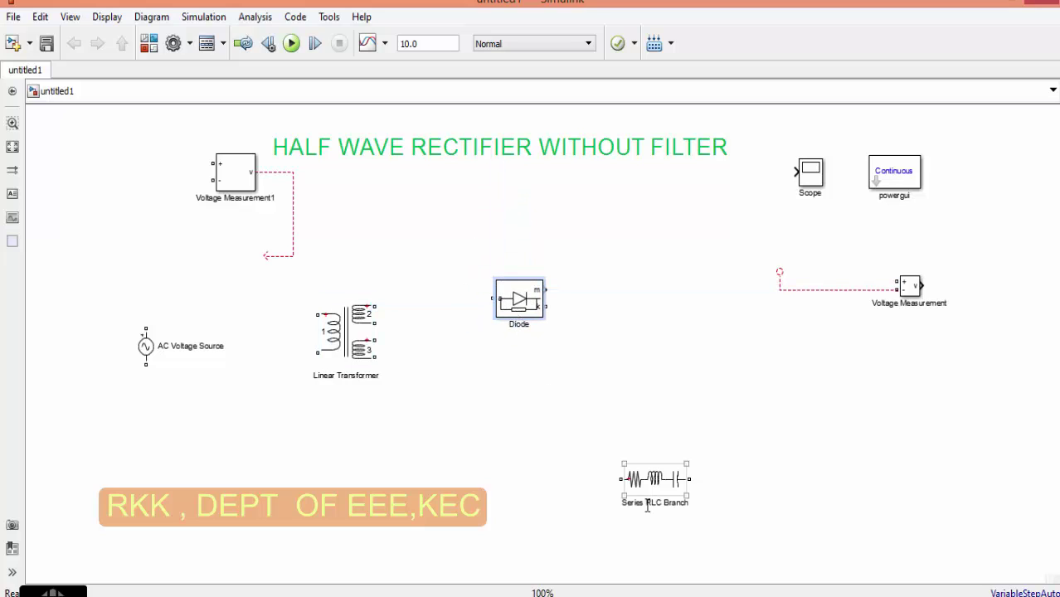
{"action": "left_click", "coordinate": [653, 478]}
{"action": "left_click_drag", "start_coordinate": [654, 479], "coordinate": [695, 340]}
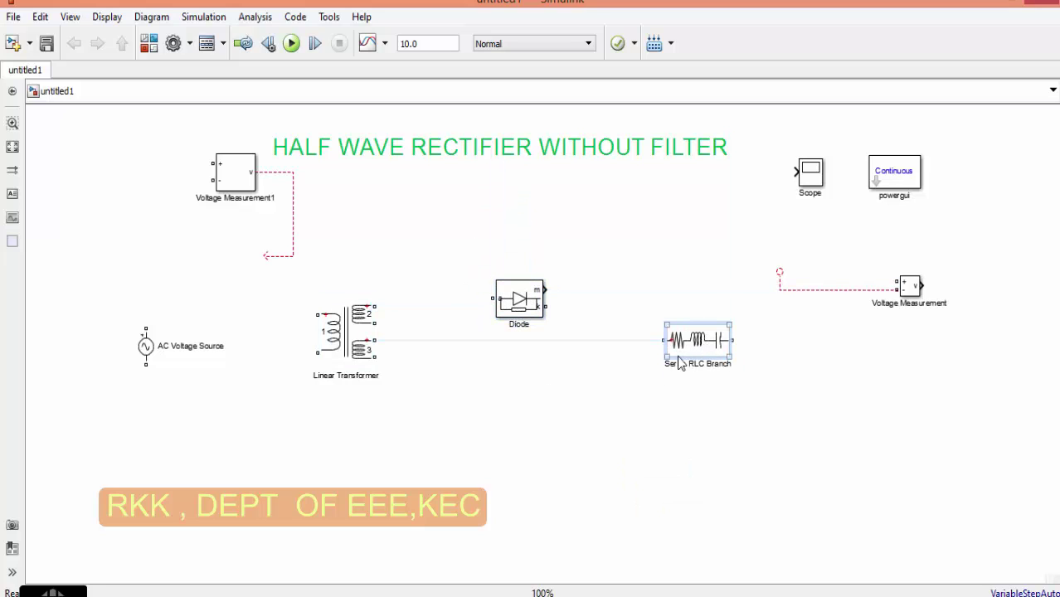
{"action": "key", "text": "ctrl+r"}
{"action": "key", "text": "ctrl+r"}
{"action": "key", "text": "ctrl+r"}
{"action": "key", "text": "ctrl+r"}
{"action": "key", "text": "ctrl+r"}
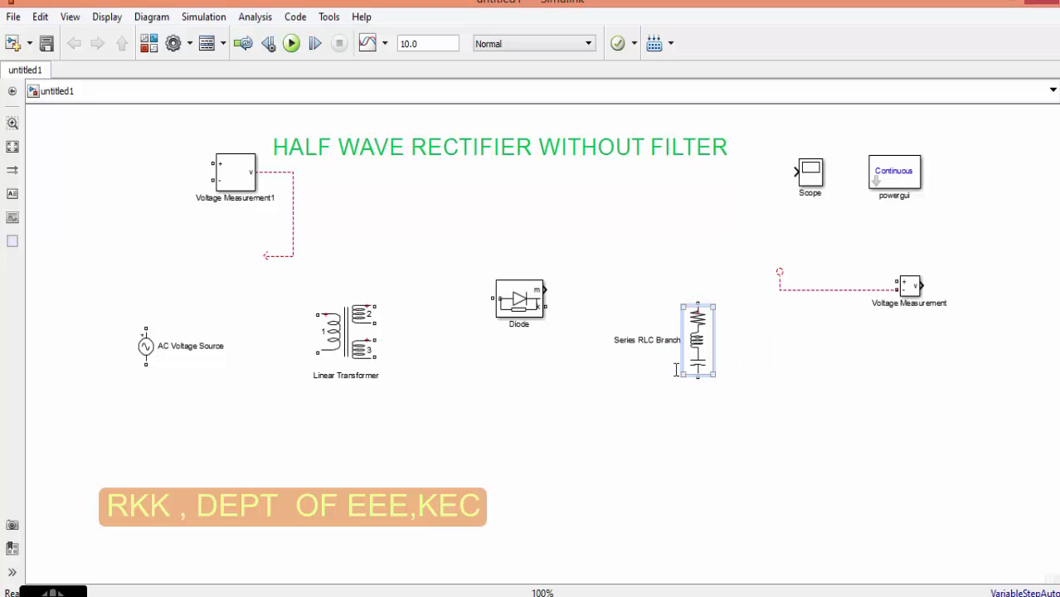
{"action": "left_click", "coordinate": [920, 412]}
Step: Place Voltage Measurement1 beside the source, the other measurement beside the branch, Scope below
{"action": "left_click_drag", "start_coordinate": [147, 338], "coordinate": [97, 326]}
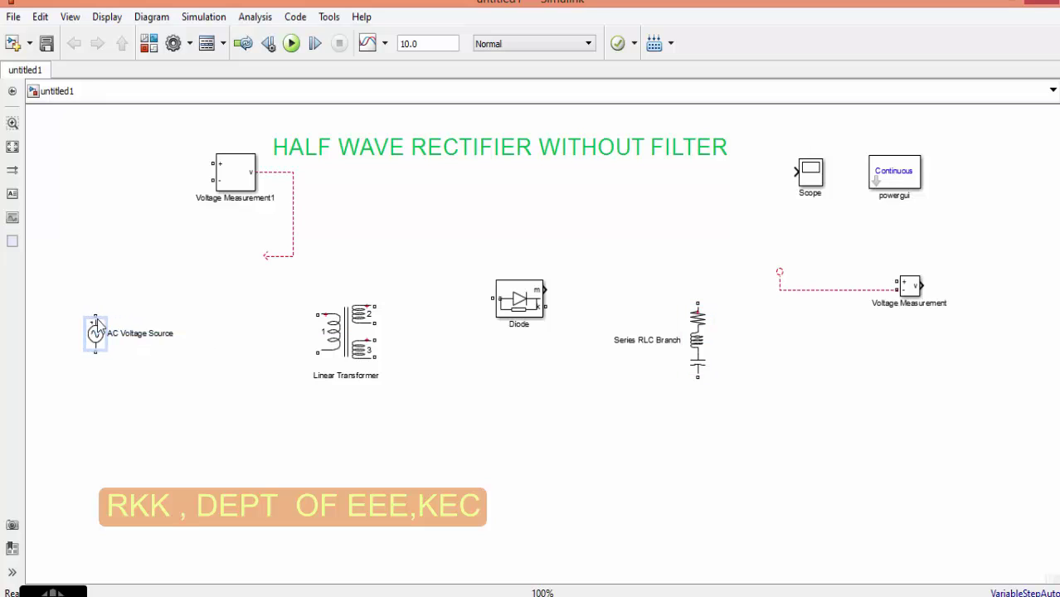
{"action": "left_click", "coordinate": [235, 194]}
{"action": "left_click_drag", "start_coordinate": [234, 189], "coordinate": [234, 347]}
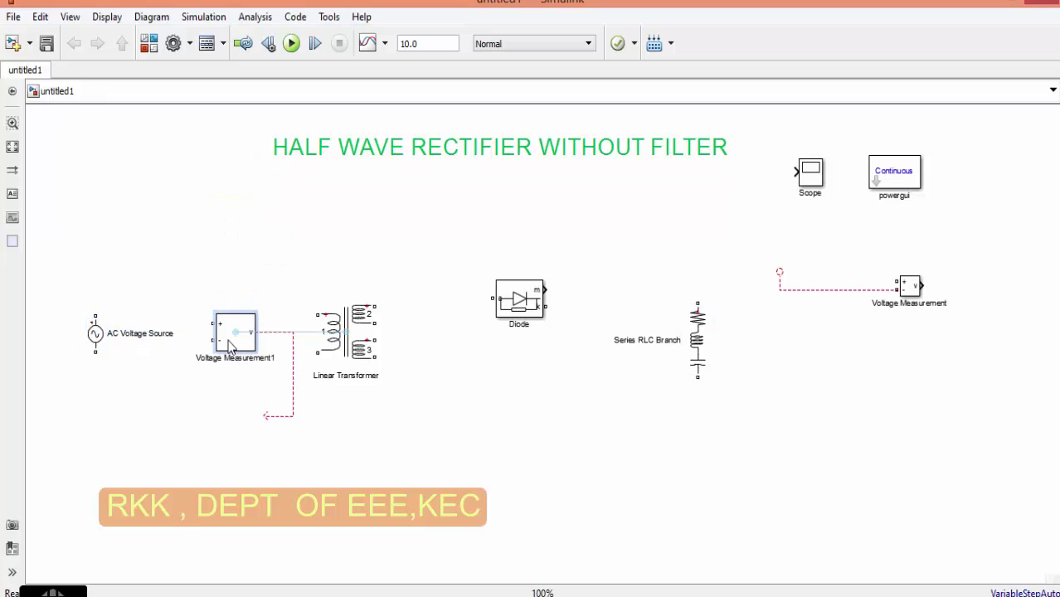
{"action": "left_click", "coordinate": [909, 287]}
{"action": "left_click_drag", "start_coordinate": [900, 277], "coordinate": [823, 332]}
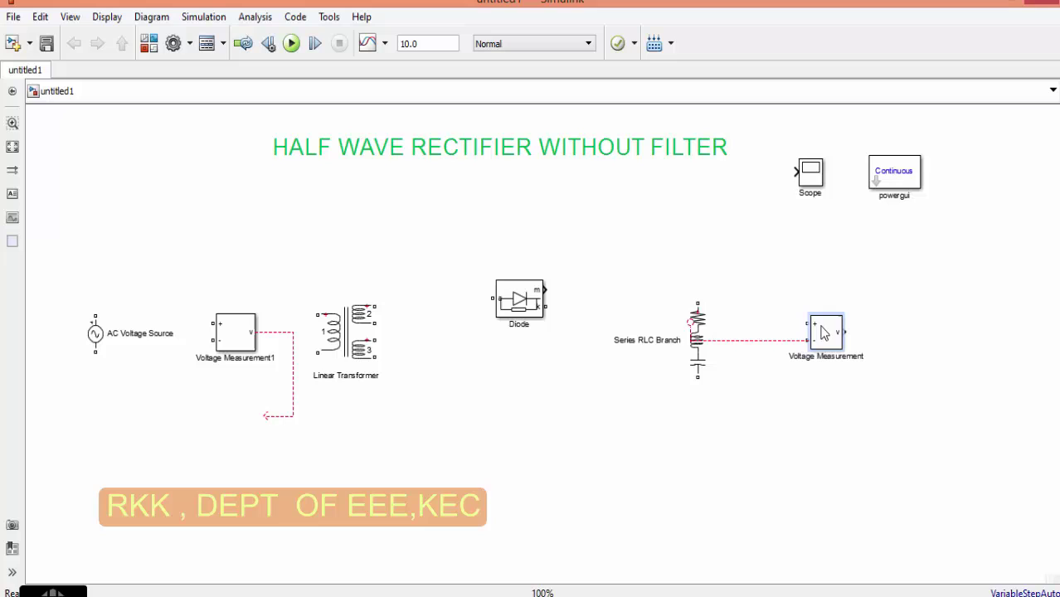
{"action": "left_click", "coordinate": [813, 189]}
{"action": "left_click_drag", "start_coordinate": [813, 187], "coordinate": [742, 534]}
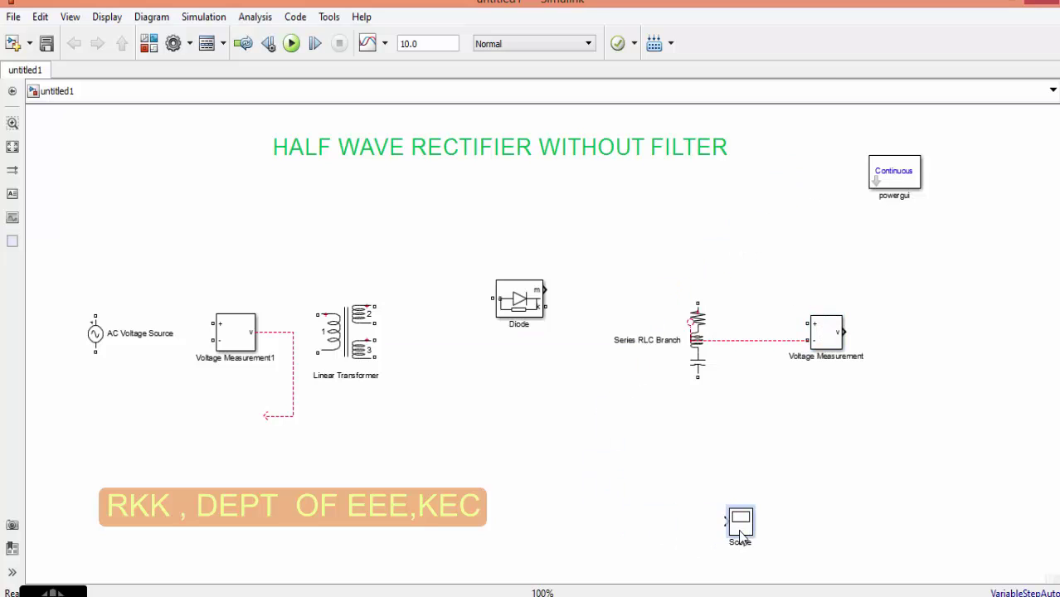
Step: Wire the AC Voltage Source to the transformer primary with Voltage Measurement1 across it
{"action": "left_click_drag", "start_coordinate": [93, 315], "coordinate": [317, 313]}
{"action": "left_click_drag", "start_coordinate": [96, 352], "coordinate": [330, 361]}
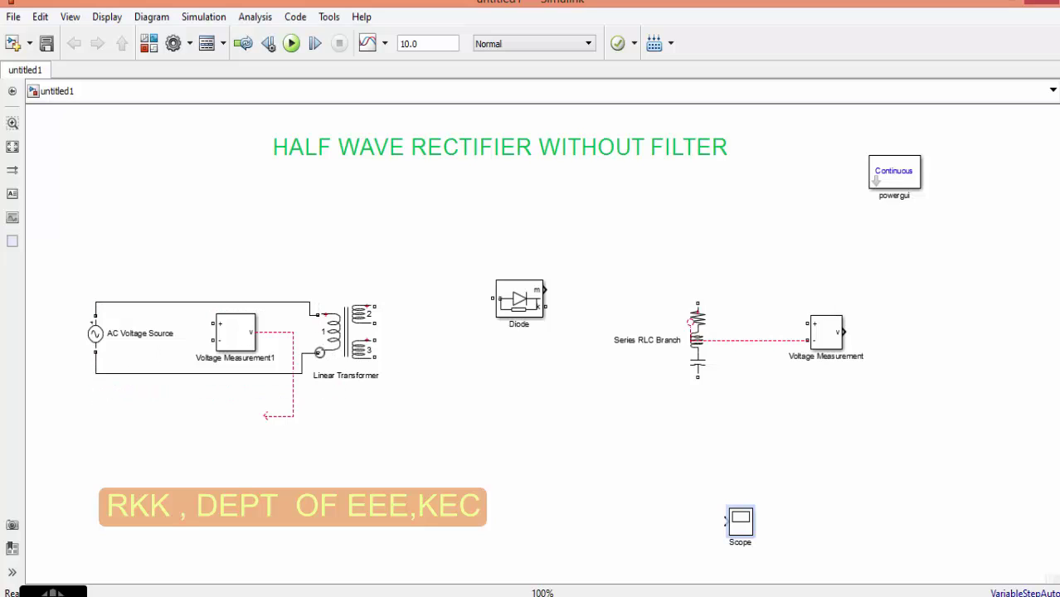
{"action": "left_click_drag", "start_coordinate": [214, 323], "coordinate": [161, 302]}
{"action": "mouse_move", "coordinate": [214, 338]}
{"action": "left_mouse_down"}
{"action": "mouse_move", "coordinate": [176, 348]}
{"action": "mouse_move", "coordinate": [159, 371]}
{"action": "left_mouse_up"}
{"action": "left_click", "coordinate": [350, 336]}
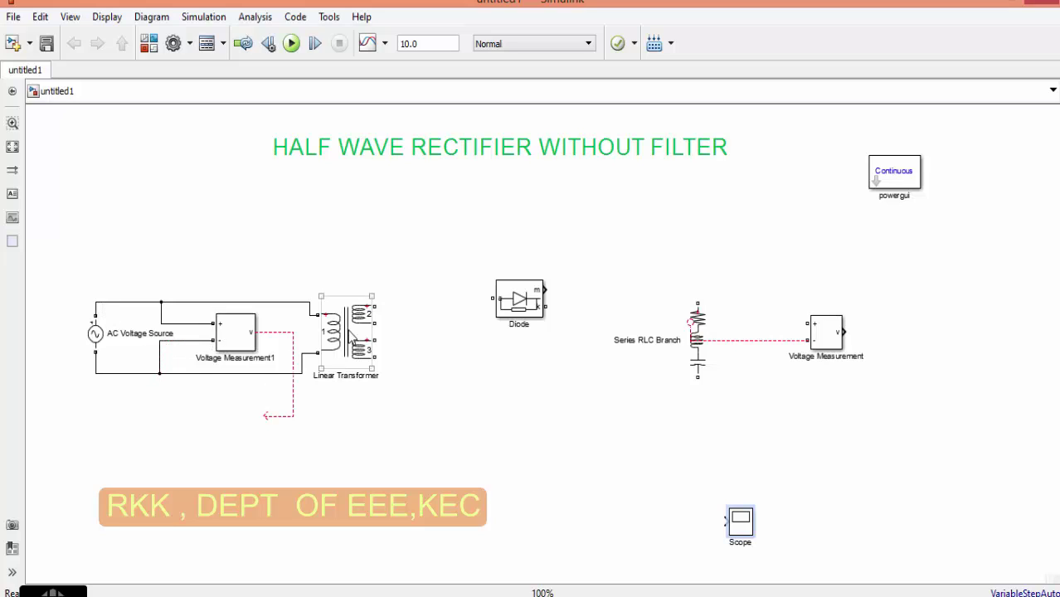
{"action": "left_click", "coordinate": [355, 426]}
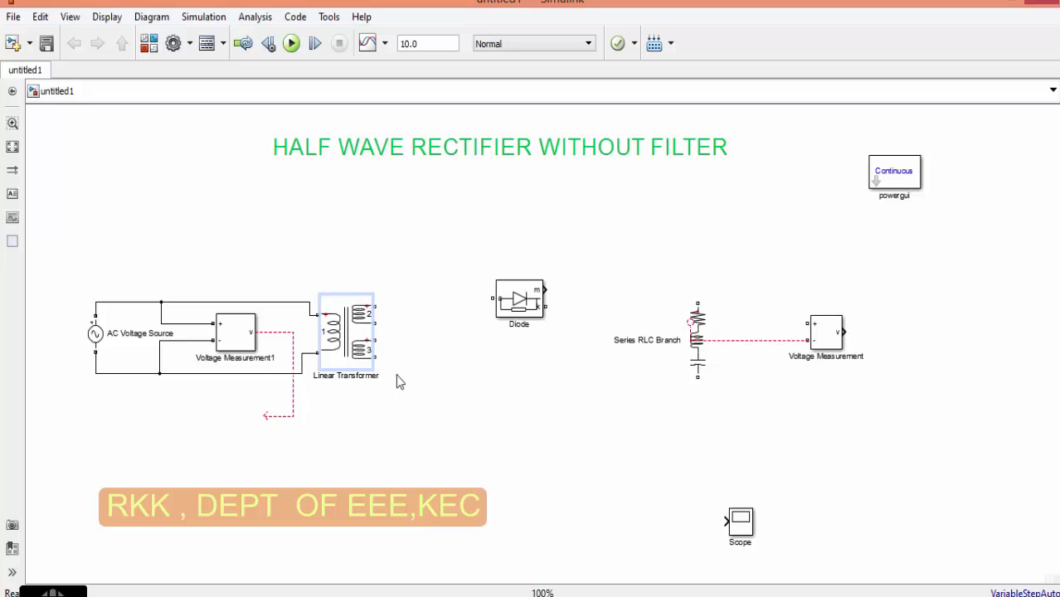
{"action": "left_click", "coordinate": [346, 340]}
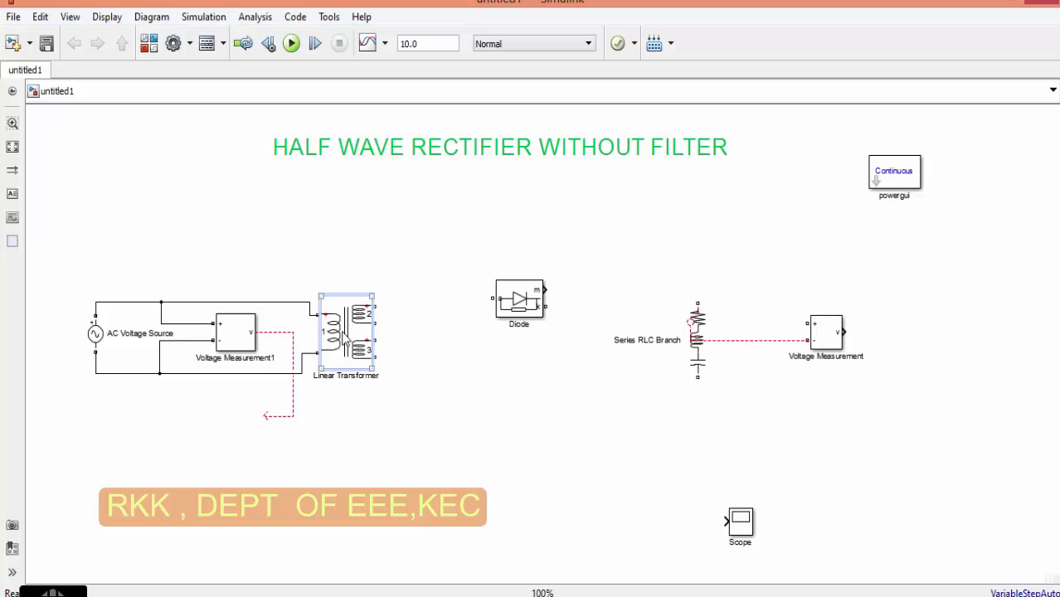
Step: Turn off the third winding of the Linear Transformer and apply
{"action": "double_click", "coordinate": [343, 341]}
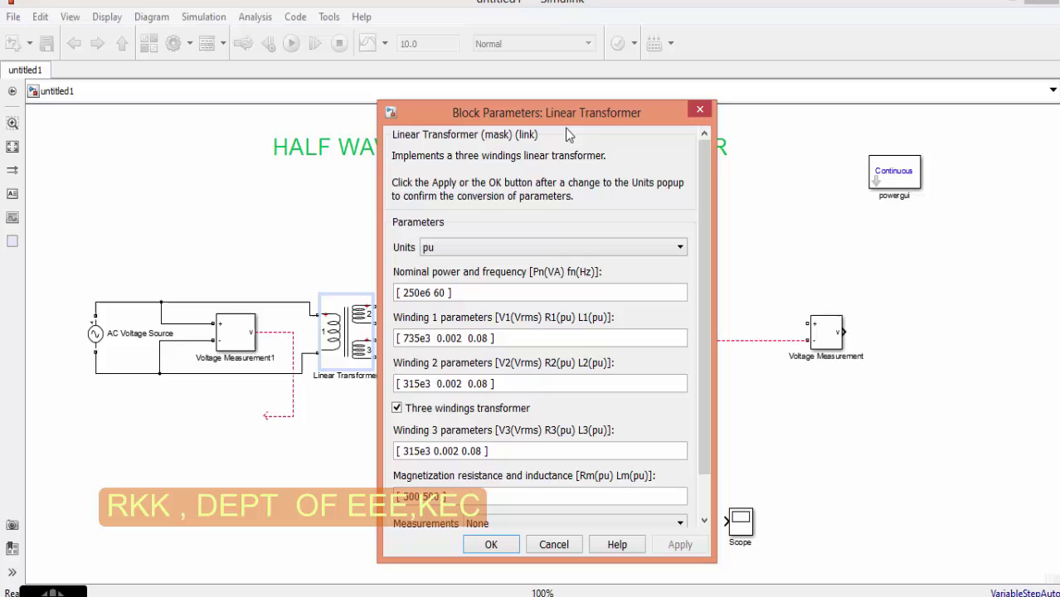
{"action": "left_click", "coordinate": [433, 416]}
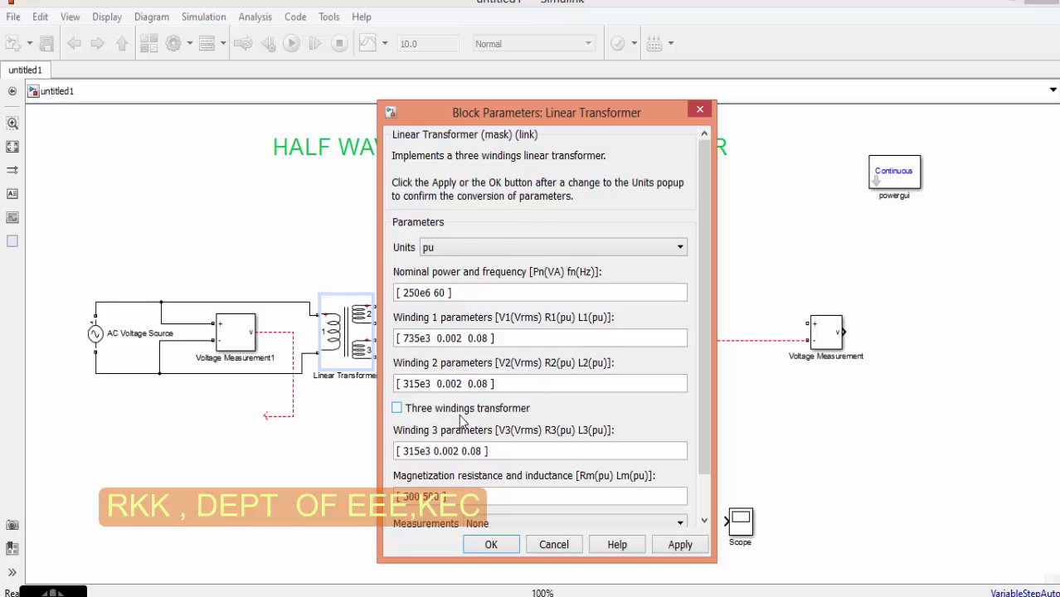
{"action": "left_click", "coordinate": [675, 547]}
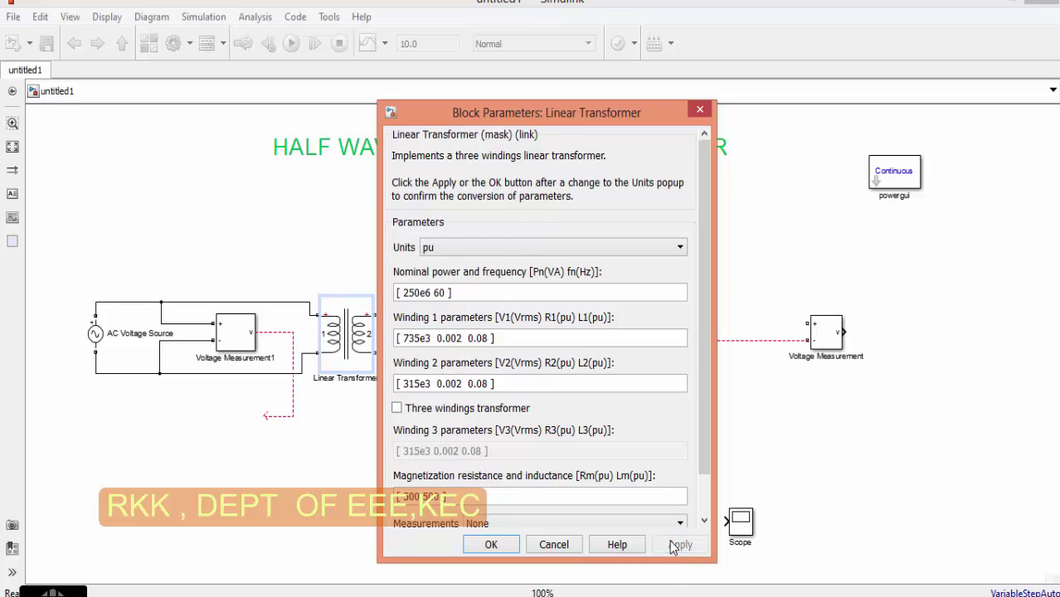
Step: Set Winding 1 voltage to 230e3 and Winding 2 voltage to 024e3, then confirm
{"action": "left_click_drag", "start_coordinate": [397, 339], "coordinate": [420, 341]}
{"action": "left_click", "coordinate": [411, 335]}
{"action": "key", "text": "BackSpace"}
{"action": "type", "text": "230"}
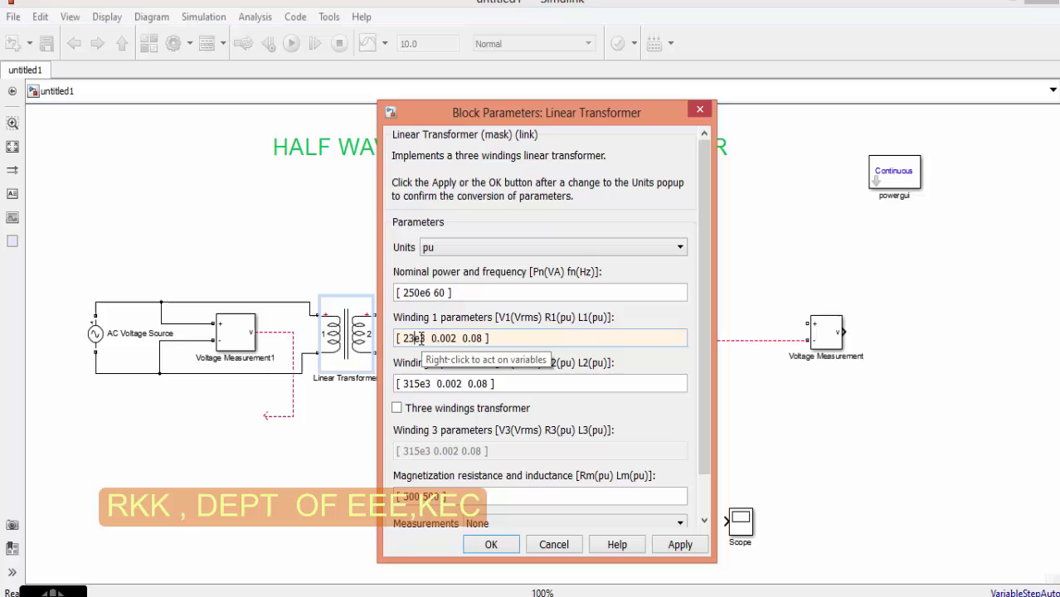
{"action": "left_click_drag", "start_coordinate": [397, 383], "coordinate": [416, 383]}
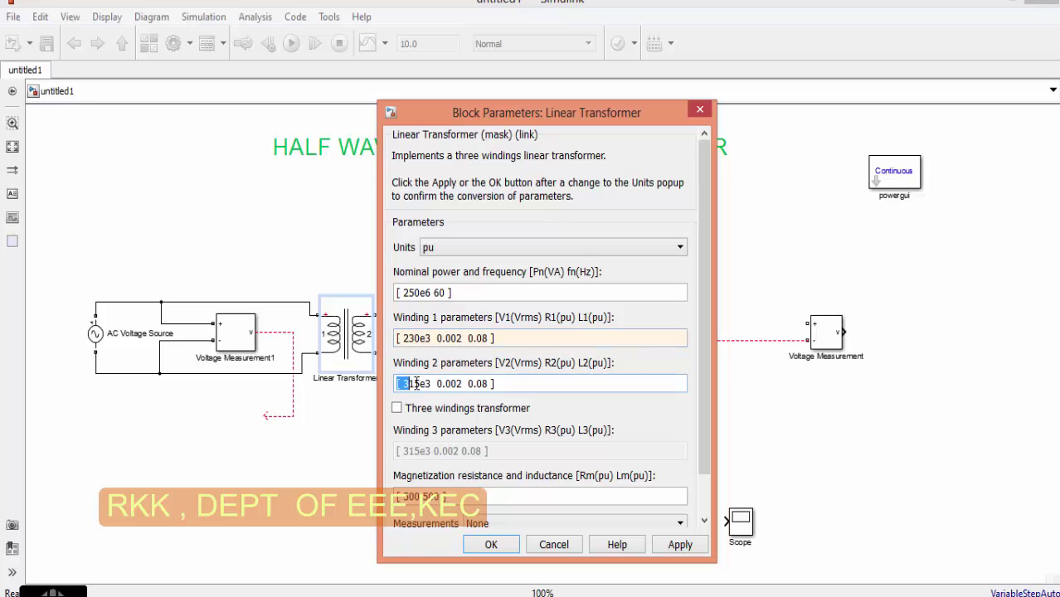
{"action": "left_click", "coordinate": [409, 384]}
{"action": "left_click_drag", "start_coordinate": [418, 383], "coordinate": [421, 384]}
{"action": "type", "text": "024"}
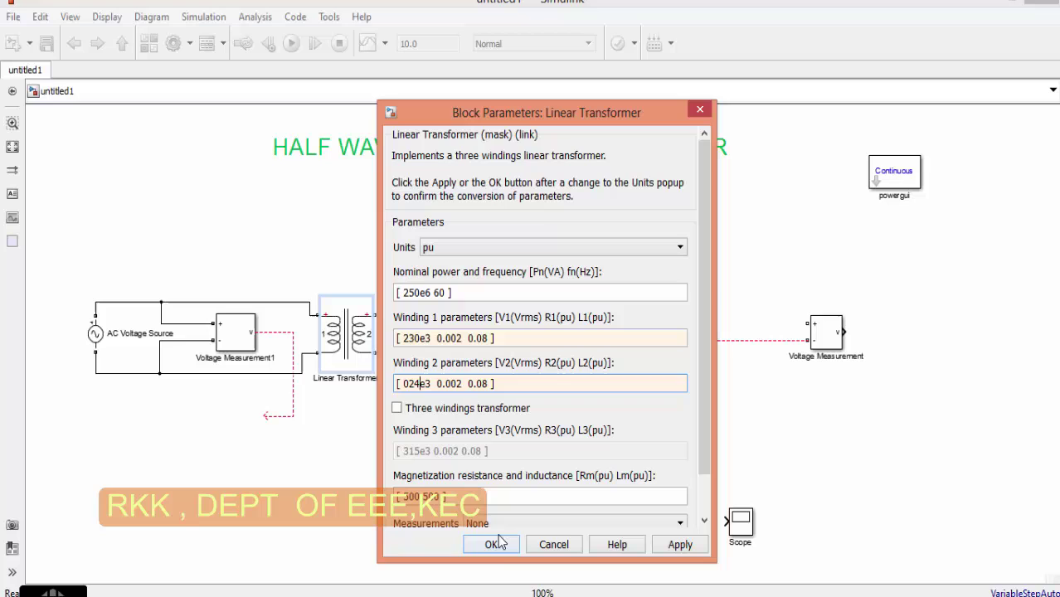
{"action": "left_click", "coordinate": [672, 545]}
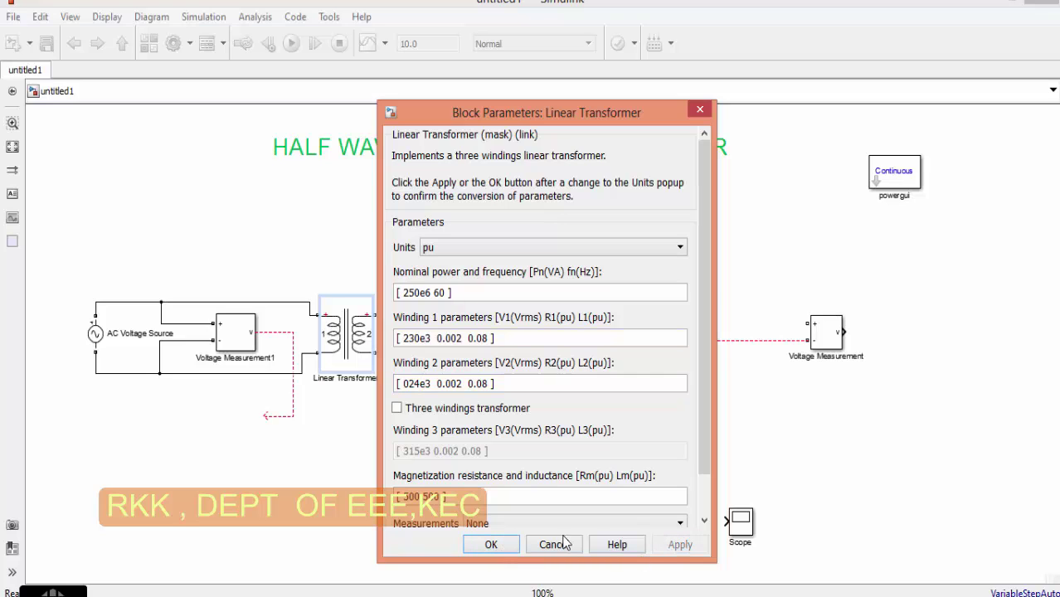
{"action": "left_click", "coordinate": [492, 545]}
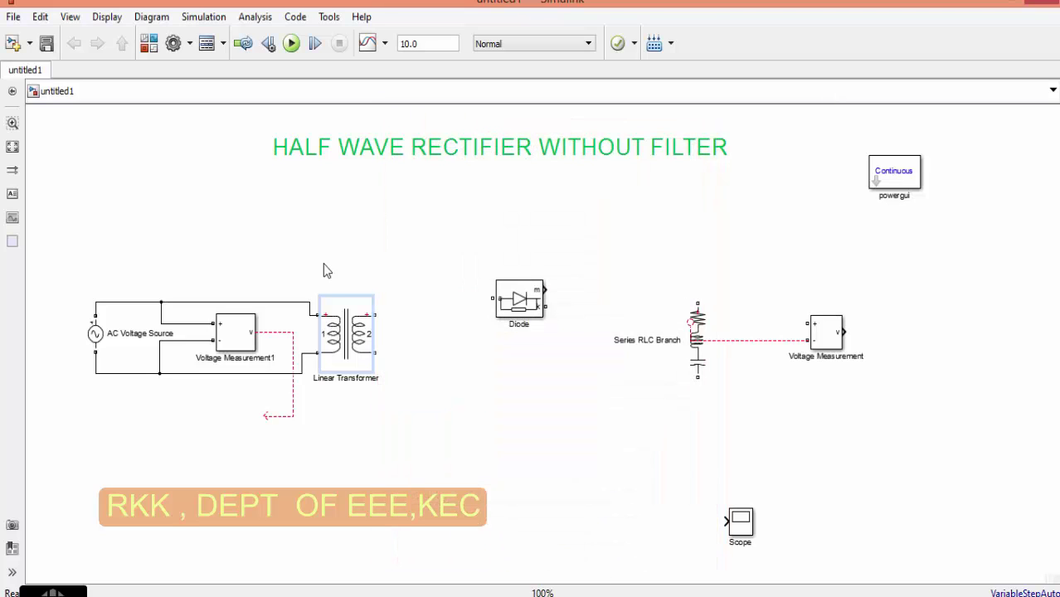
Step: Close the transformer–Diode–RLC branch loop and make the branch a 200 Ω R-only resistor
{"action": "mouse_move", "coordinate": [375, 315]}
{"action": "left_mouse_down"}
{"action": "mouse_move", "coordinate": [525, 275]}
{"action": "mouse_move", "coordinate": [510, 292]}
{"action": "mouse_move", "coordinate": [697, 304]}
{"action": "left_mouse_up"}
{"action": "left_click_drag", "start_coordinate": [698, 376], "coordinate": [378, 353]}
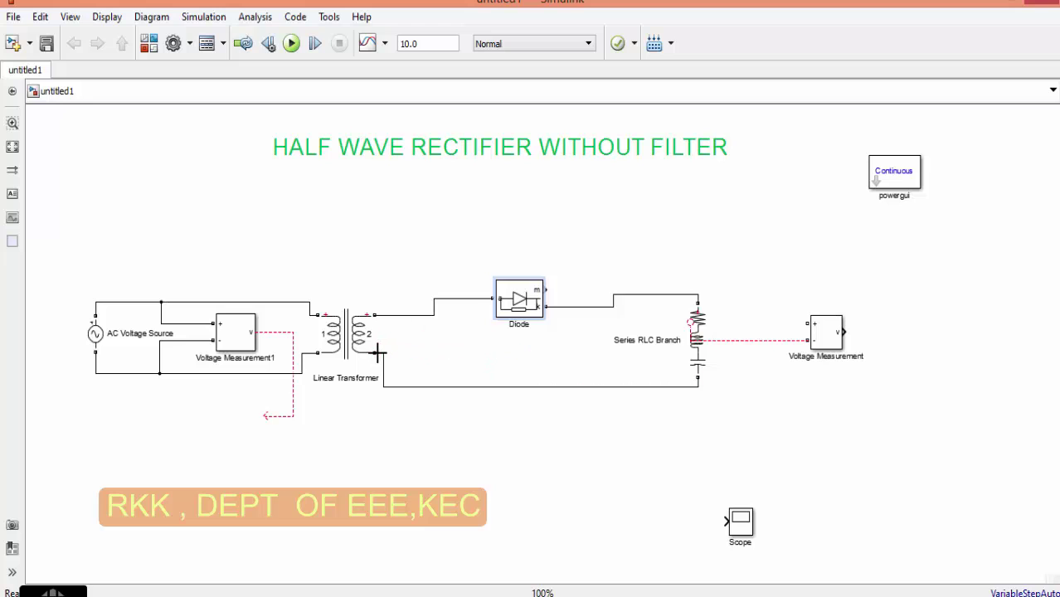
{"action": "double_click", "coordinate": [701, 325]}
{"action": "left_click", "coordinate": [819, 275]}
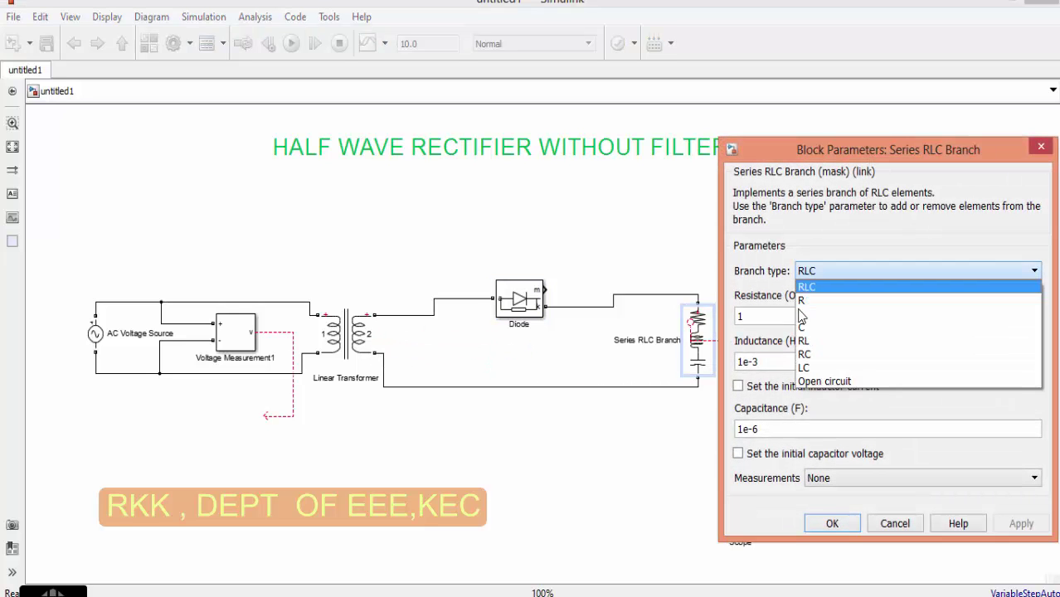
{"action": "left_click", "coordinate": [806, 296]}
{"action": "double_click", "coordinate": [789, 317]}
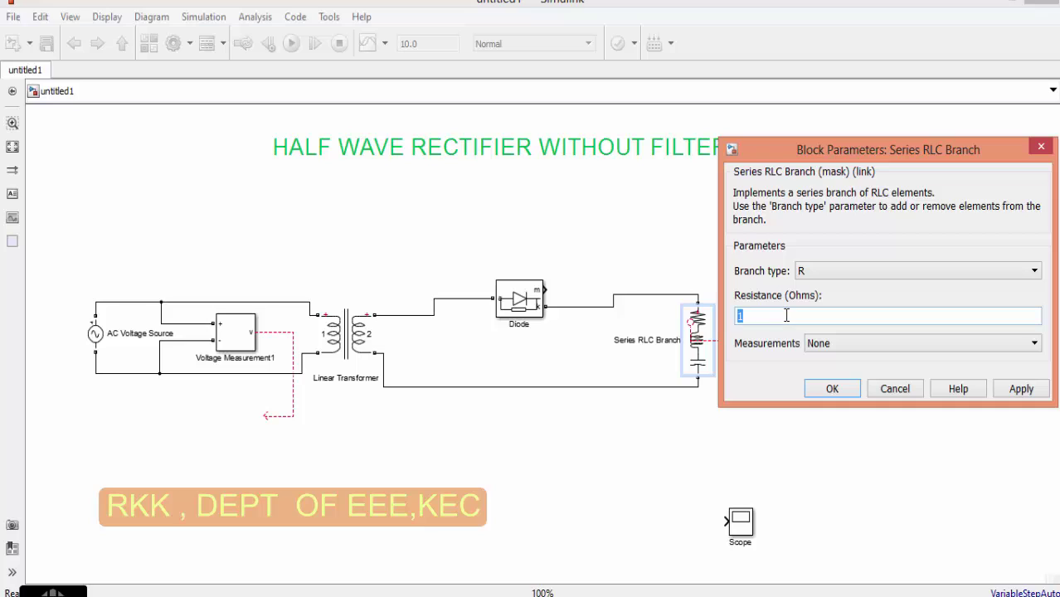
{"action": "type", "text": "1"}
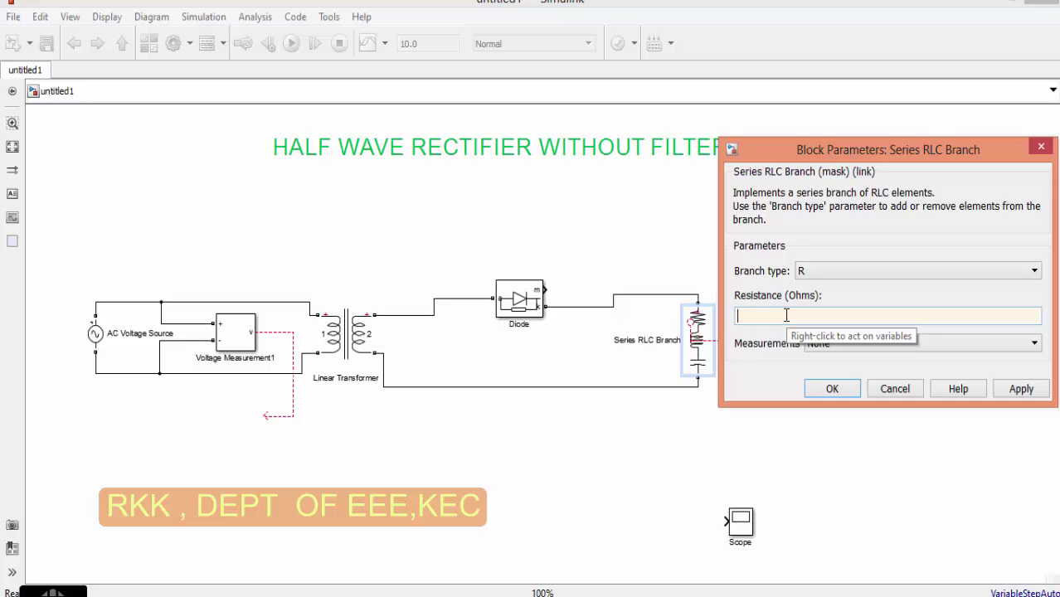
{"action": "left_click", "coordinate": [829, 389]}
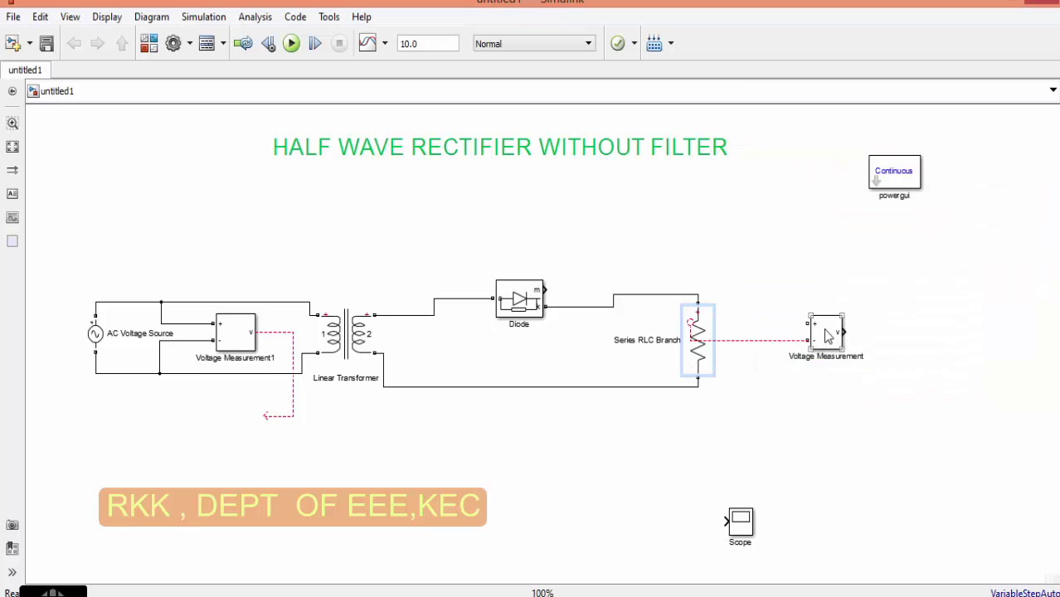
Step: Move Voltage Measurement lower right and wire its − and + inputs across the resistor
{"action": "left_click_drag", "start_coordinate": [817, 347], "coordinate": [881, 377]}
{"action": "left_click_drag", "start_coordinate": [737, 365], "coordinate": [698, 380]}
{"action": "left_click", "coordinate": [863, 375]}
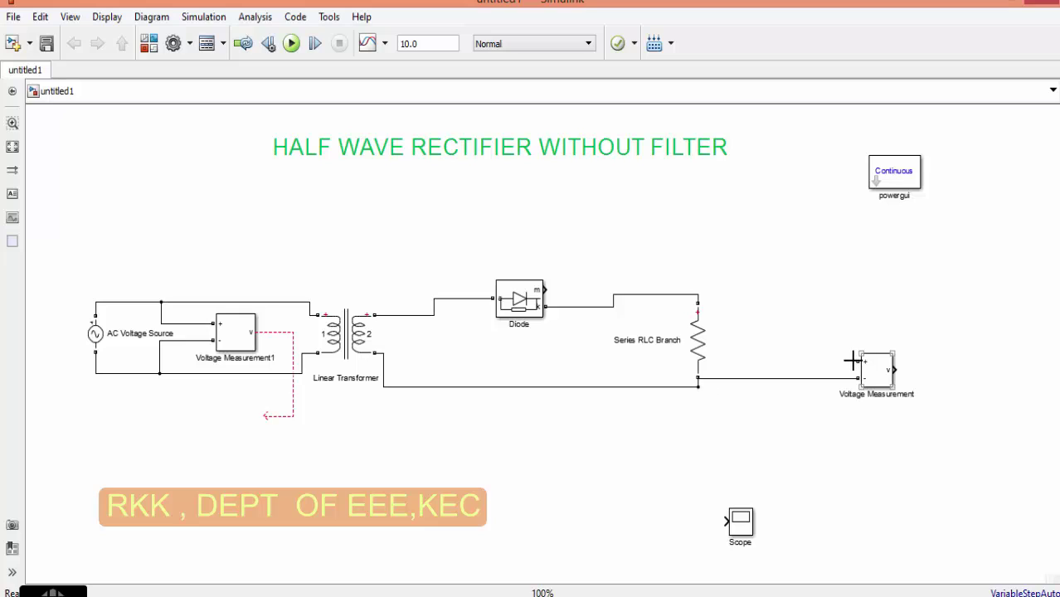
{"action": "left_click_drag", "start_coordinate": [853, 359], "coordinate": [695, 296]}
{"action": "left_click", "coordinate": [743, 516]}
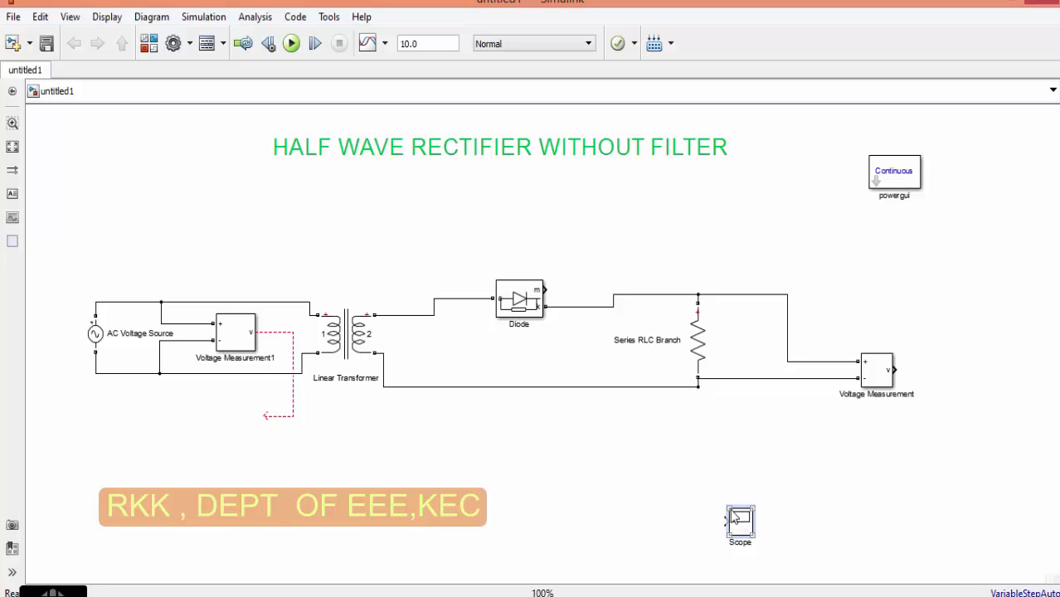
{"action": "double_click", "coordinate": [733, 517]}
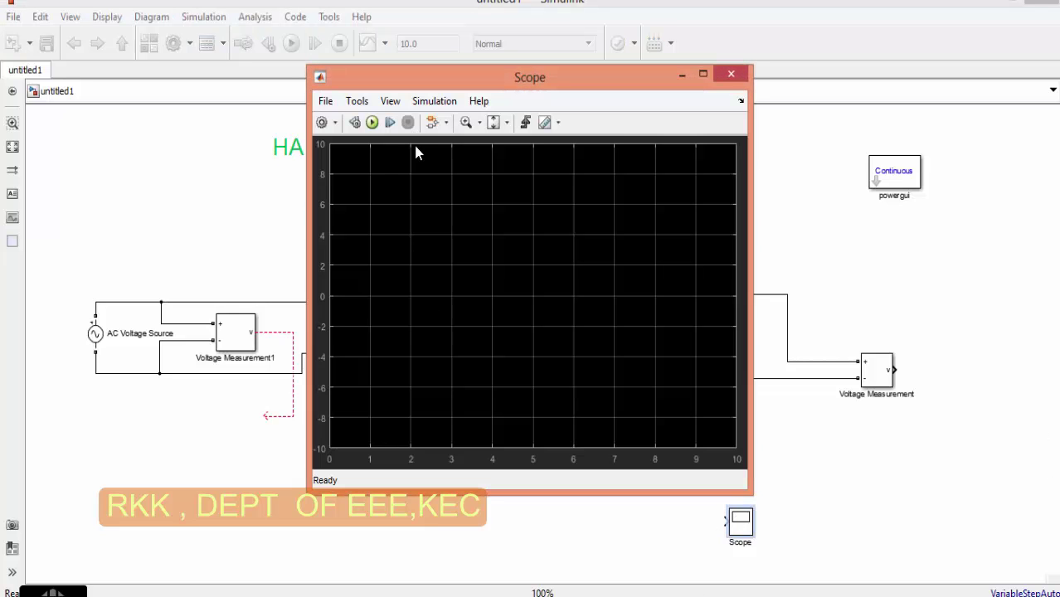
{"action": "left_click", "coordinate": [331, 101]}
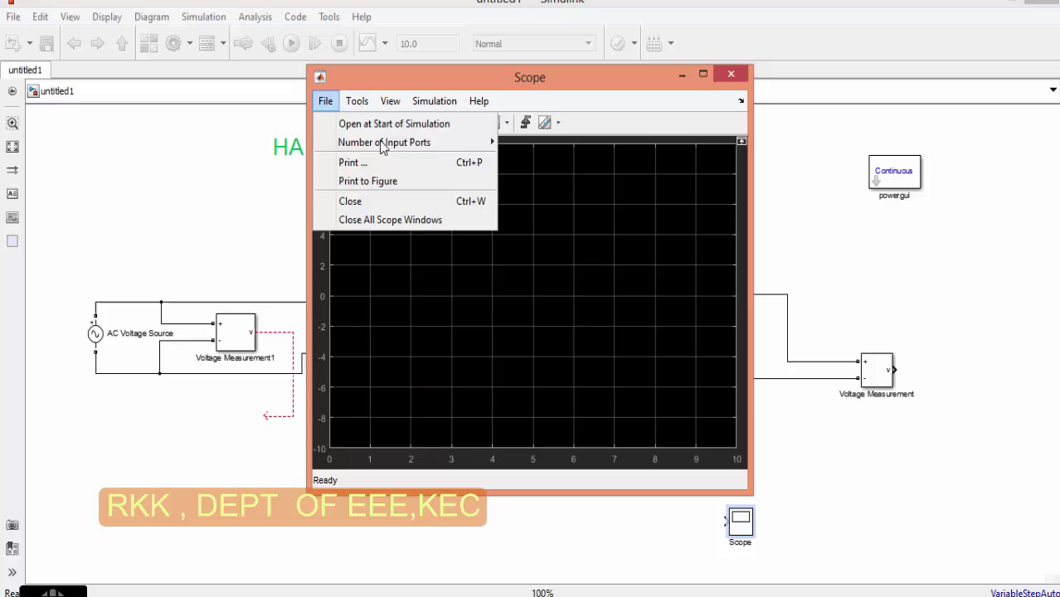
{"action": "left_click", "coordinate": [357, 101]}
{"action": "mouse_move", "coordinate": [325, 100]}
{"action": "mouse_move", "coordinate": [362, 145]}
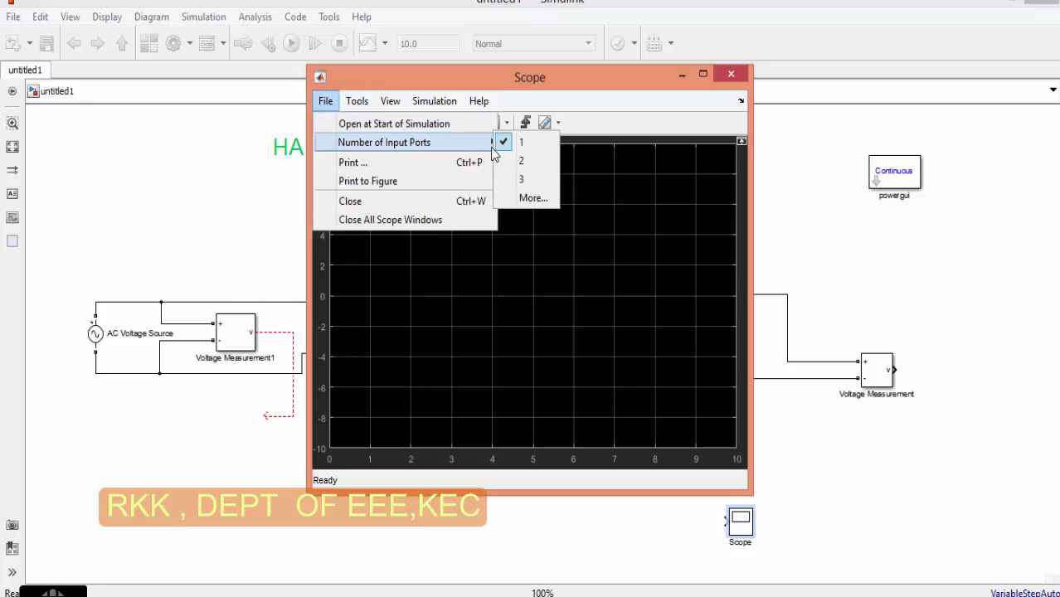
{"action": "left_click", "coordinate": [509, 170]}
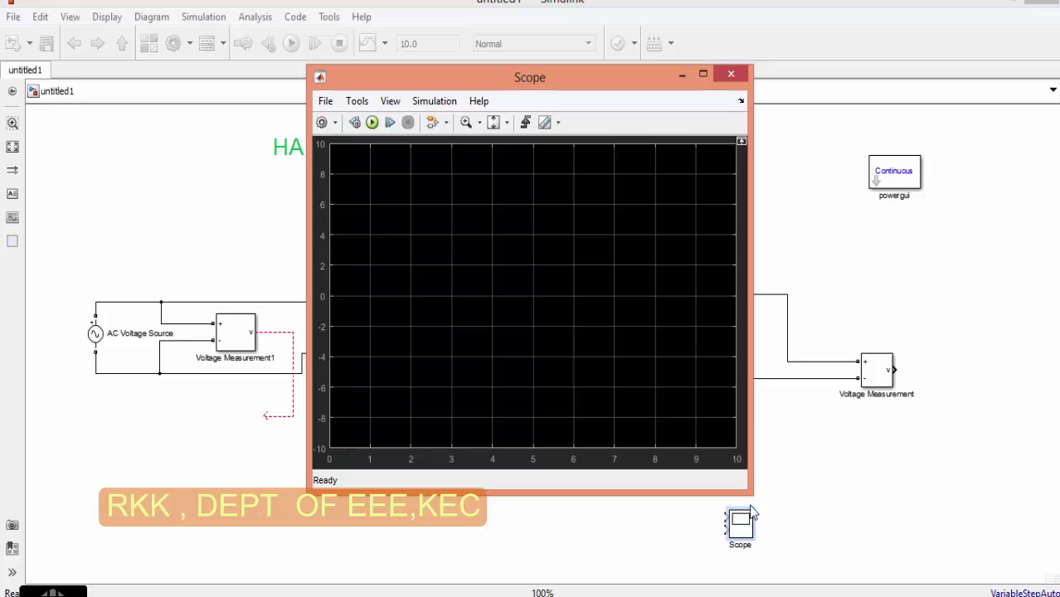
Step: Enlarge the Scope, wire both Voltage Measurement outputs into it, and fit the circuit to view
{"action": "left_click", "coordinate": [732, 75]}
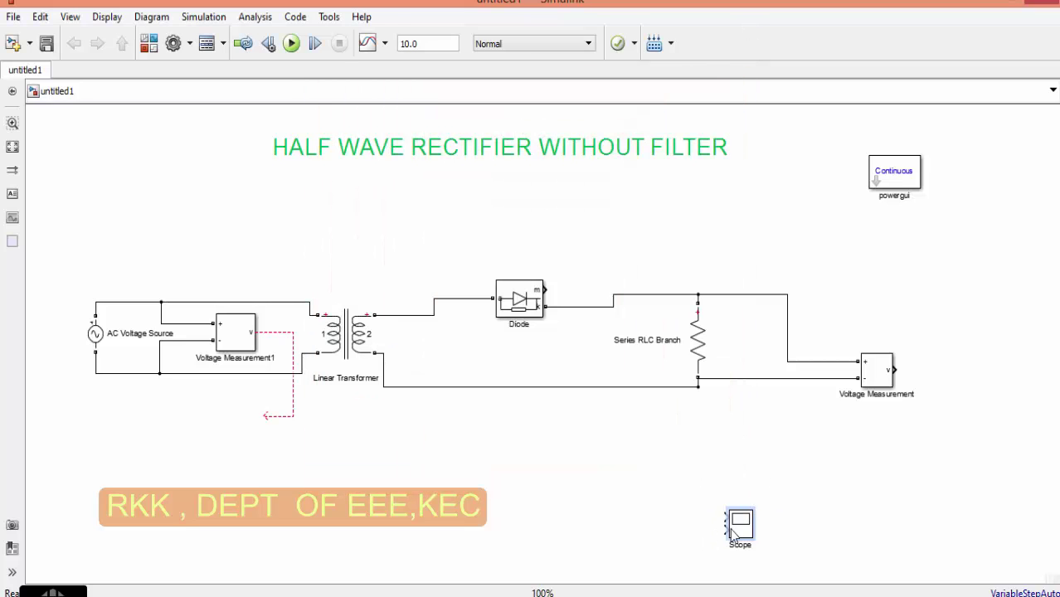
{"action": "left_click_drag", "start_coordinate": [751, 535], "coordinate": [811, 551]}
{"action": "left_click_drag", "start_coordinate": [835, 495], "coordinate": [293, 355]}
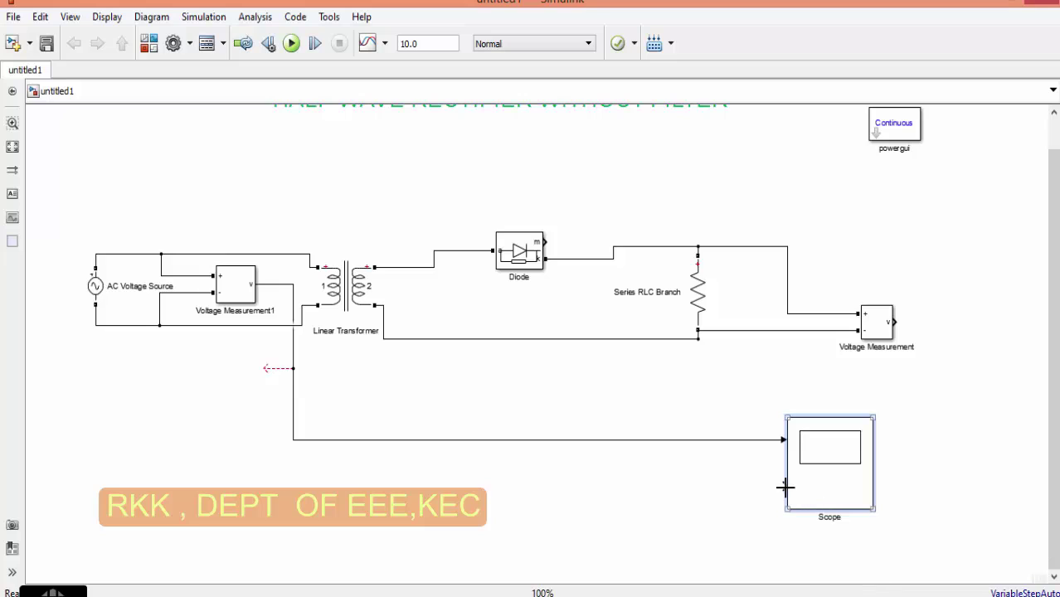
{"action": "left_click_drag", "start_coordinate": [785, 487], "coordinate": [889, 321]}
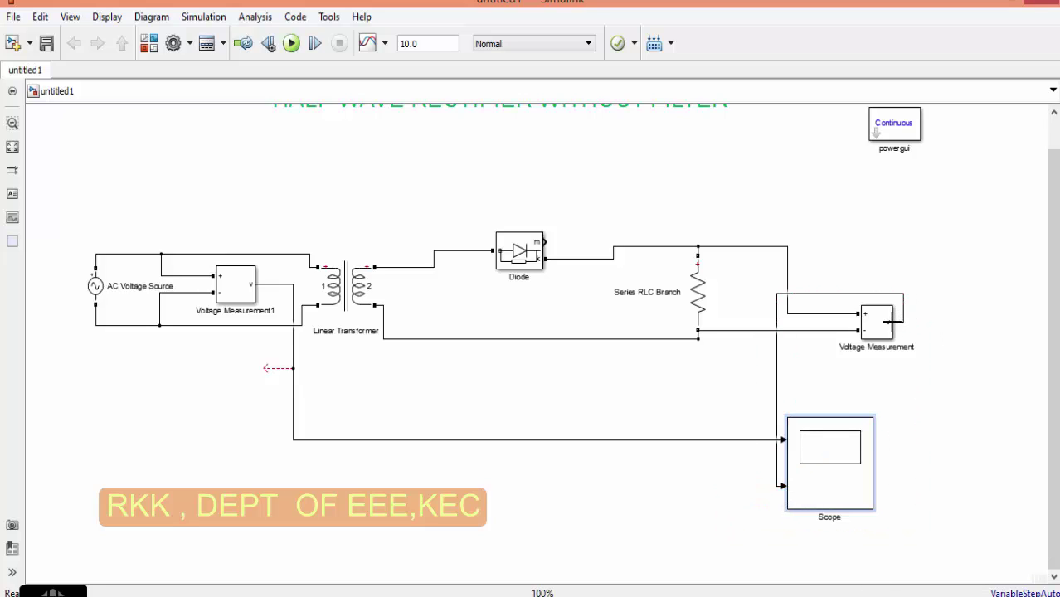
{"action": "left_click", "coordinate": [214, 301]}
{"action": "scroll", "coordinate": [453, 430], "scroll_direction": "down", "scroll_amount": 3}
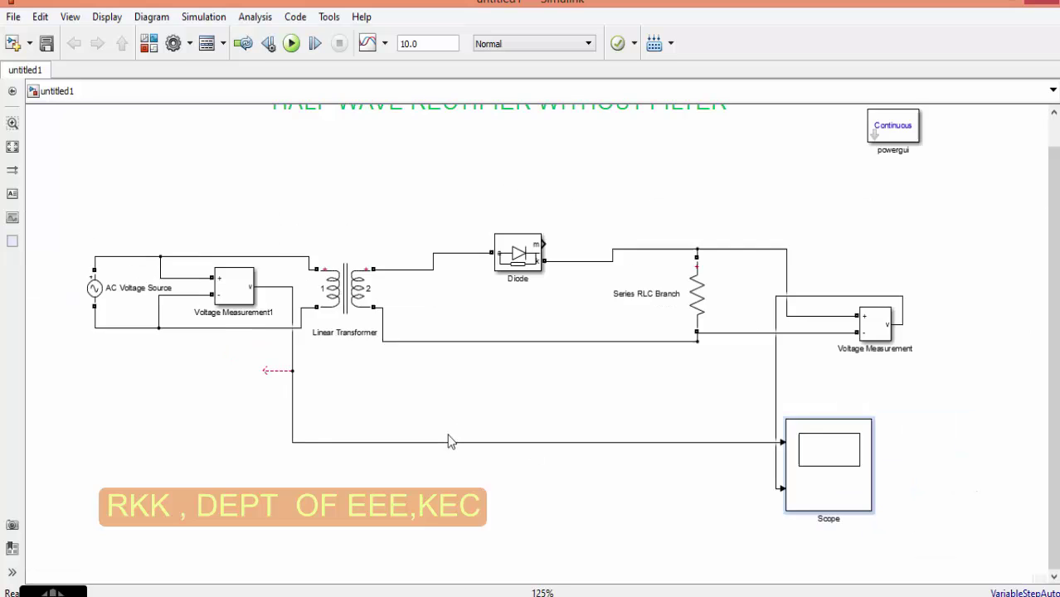
{"action": "left_click", "coordinate": [12, 147]}
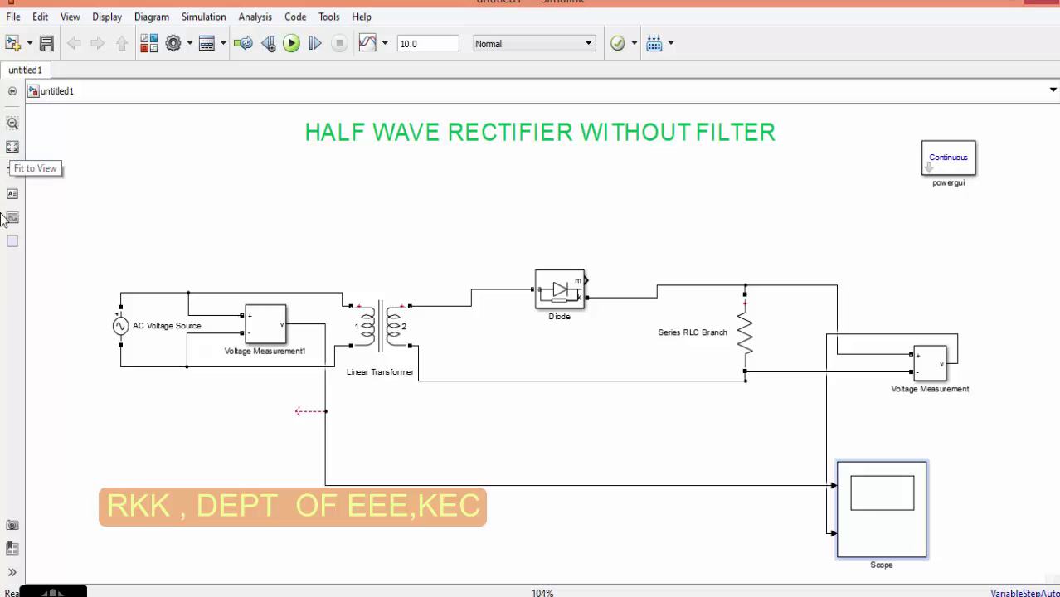
Step: Give the AC Voltage Source a 320 V peak amplitude and a 50 Hz frequency
{"action": "left_click", "coordinate": [120, 326]}
{"action": "double_click", "coordinate": [120, 326]}
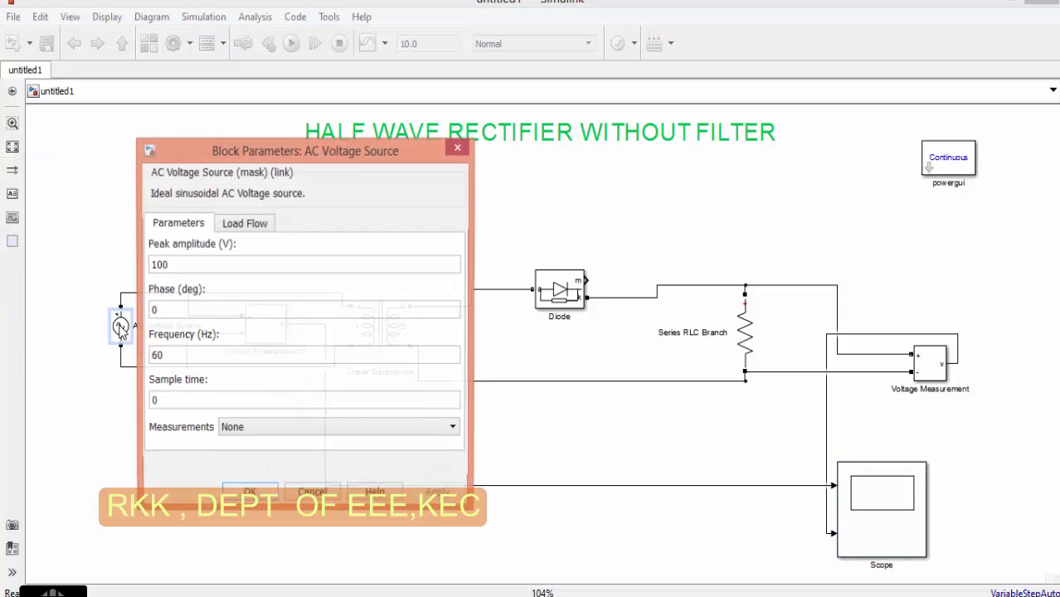
{"action": "double_click", "coordinate": [209, 264]}
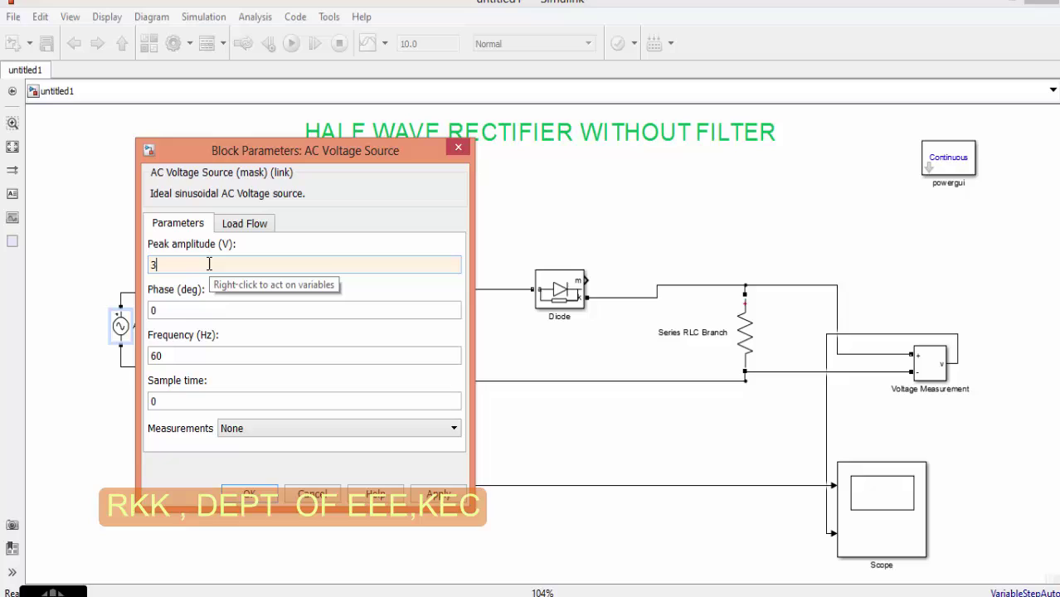
{"action": "double_click", "coordinate": [186, 357]}
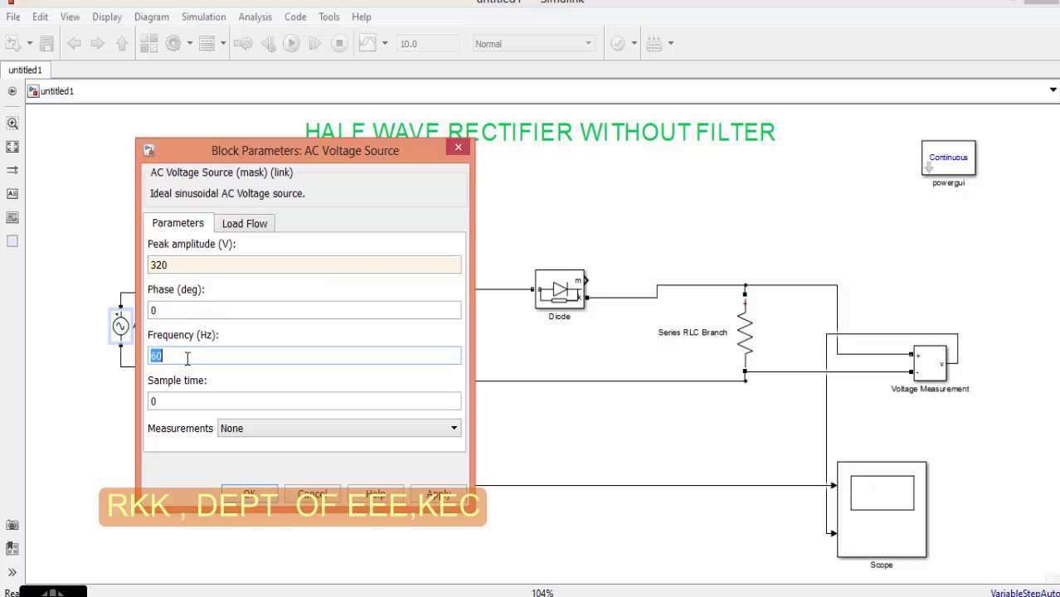
{"action": "type", "text": "522"}
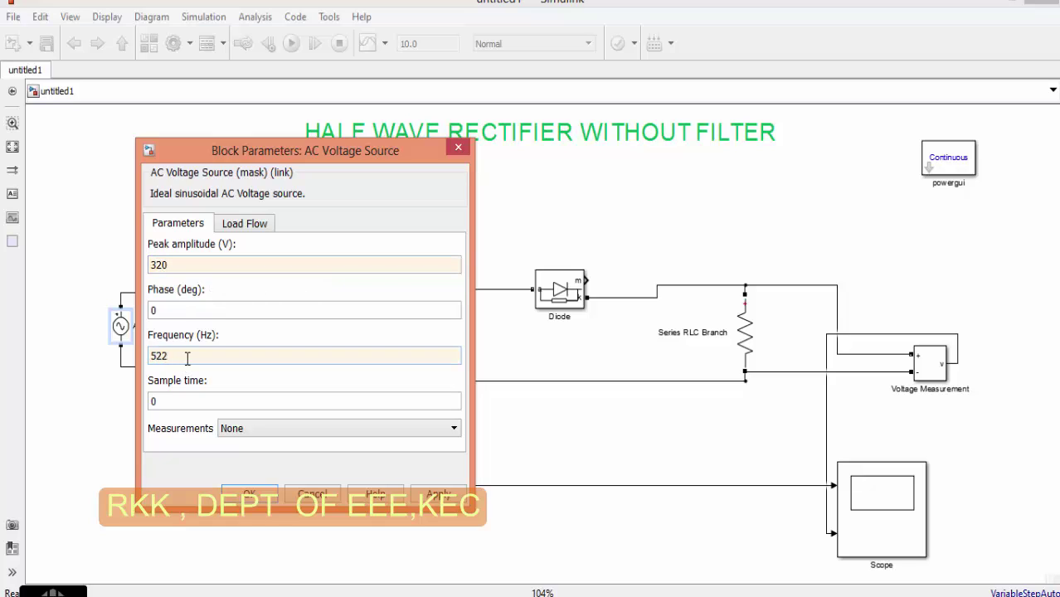
{"action": "key", "text": "BackSpace"}
Step: Confirm the source, then set the Linear Transformer's nominal power and frequency to [320e6 50]
{"action": "left_click", "coordinate": [254, 494]}
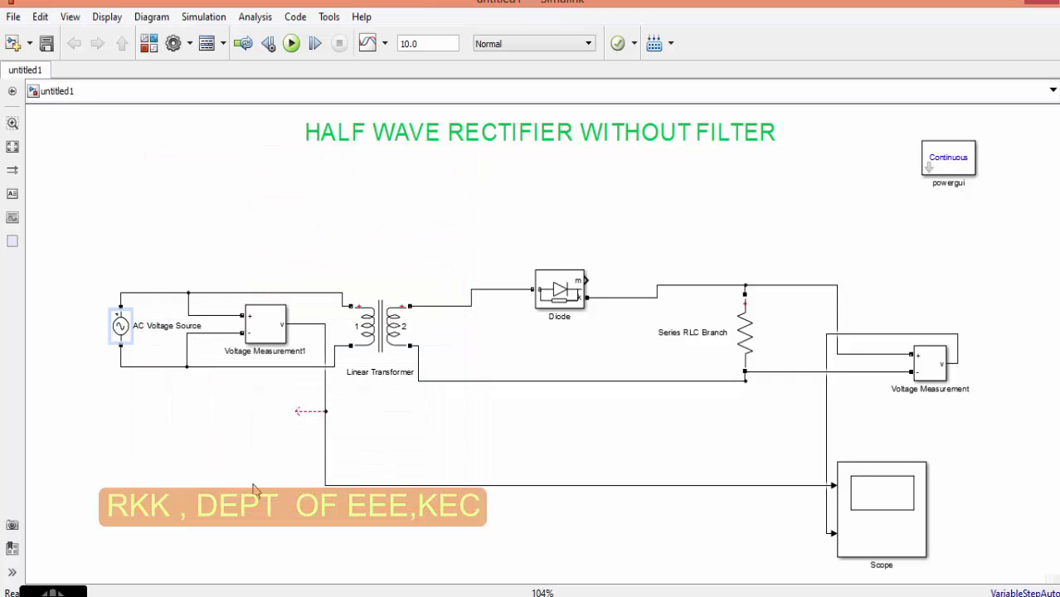
{"action": "double_click", "coordinate": [358, 314]}
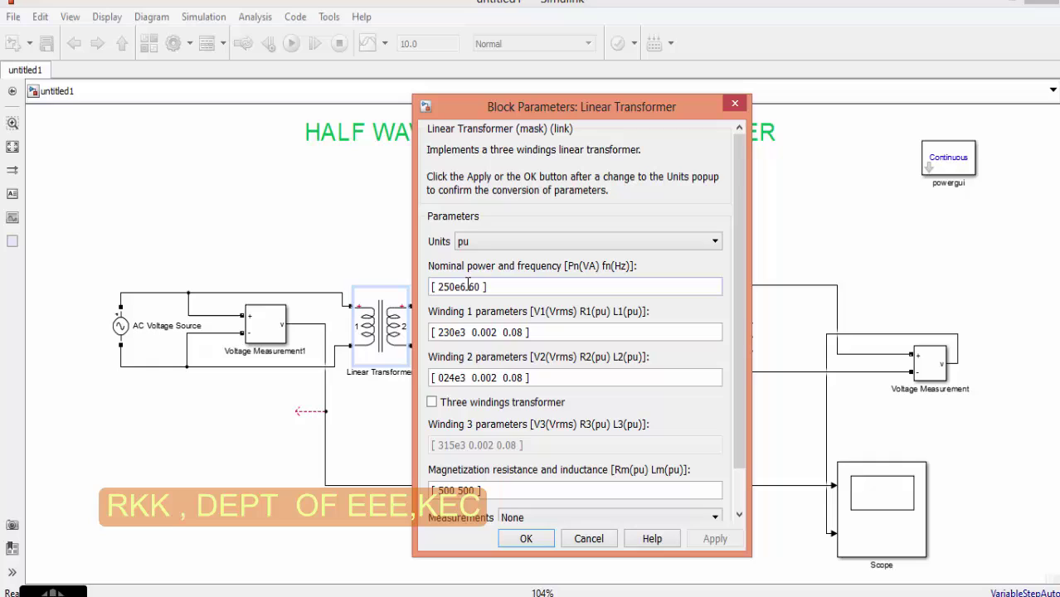
{"action": "left_click", "coordinate": [472, 286], "text": "shift"}
{"action": "double_click", "coordinate": [475, 287]}
{"action": "type", "text": "50"}
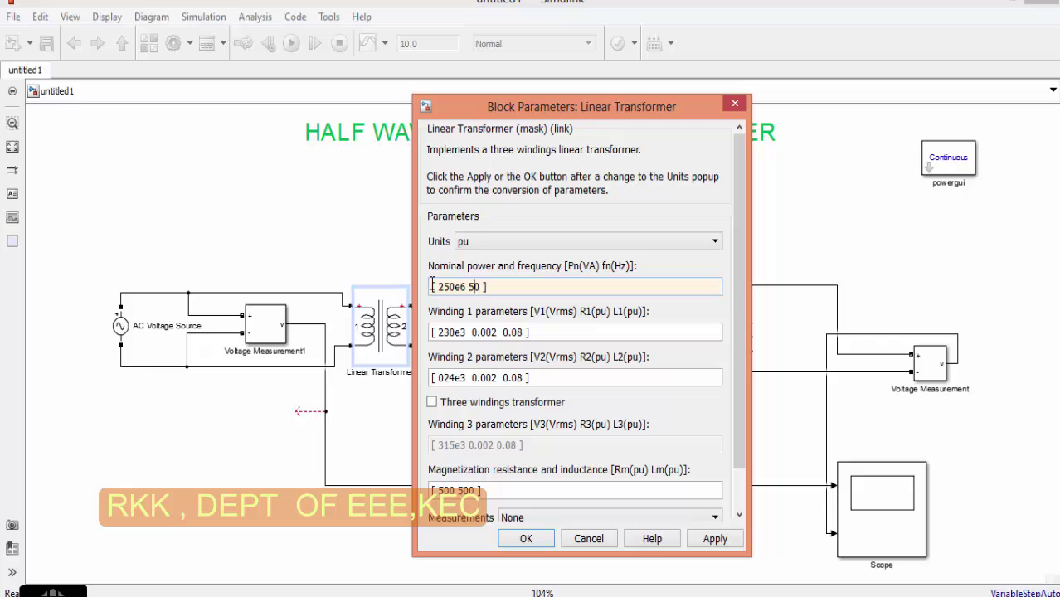
{"action": "left_click_drag", "start_coordinate": [441, 287], "coordinate": [438, 287]}
{"action": "type", "text": "320"}
Step: Set Winding 1 to [320e3 0.002 0.08] and apply the transformer ratings
{"action": "left_click", "coordinate": [439, 332]}
{"action": "left_click_drag", "start_coordinate": [440, 332], "coordinate": [454, 330]}
{"action": "type", "text": "320"}
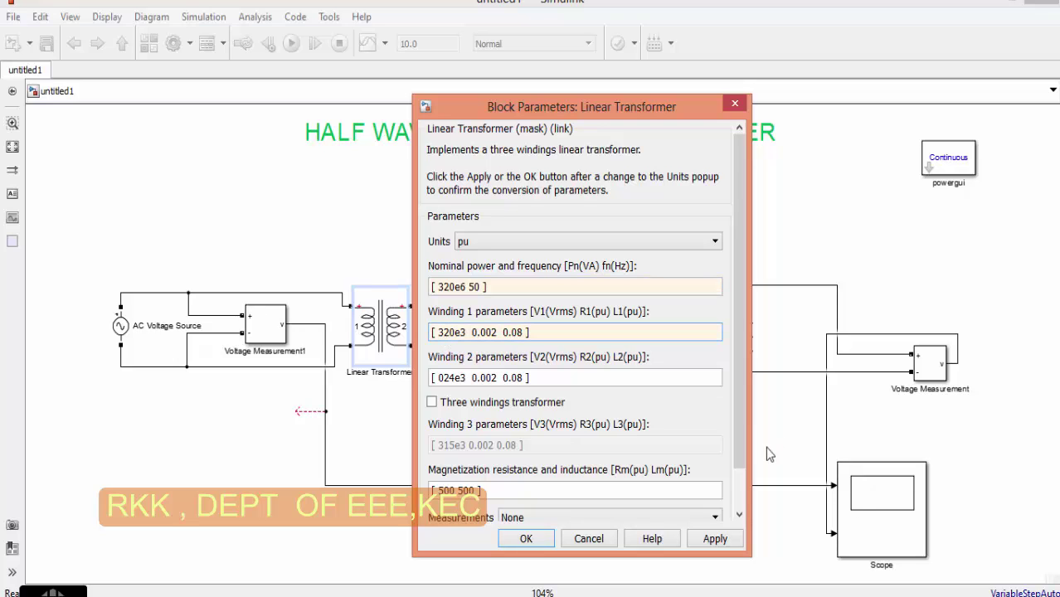
{"action": "left_click", "coordinate": [716, 540]}
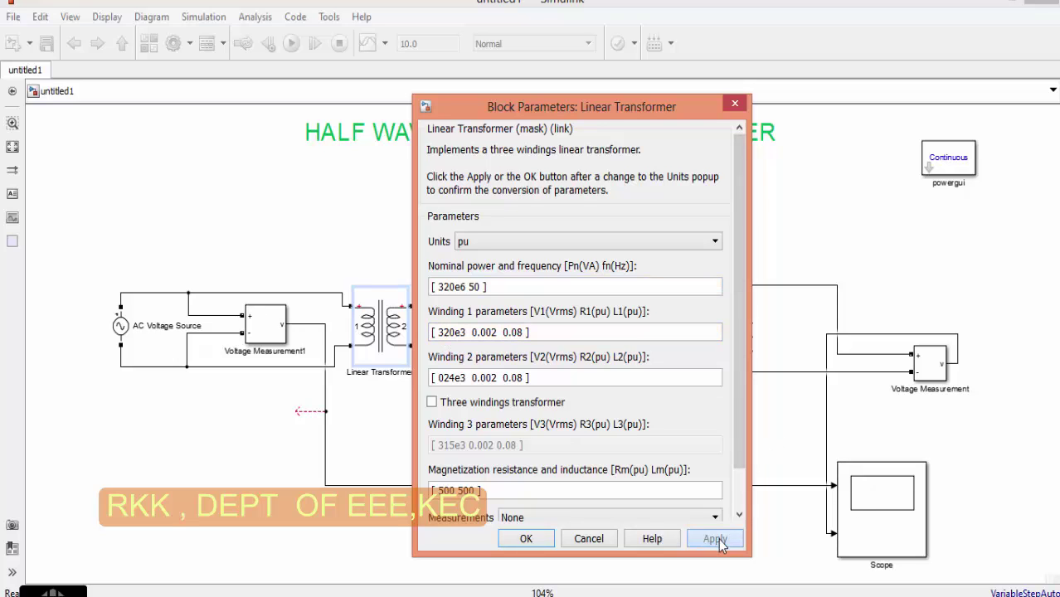
{"action": "left_click", "coordinate": [526, 539]}
{"action": "left_click", "coordinate": [760, 343]}
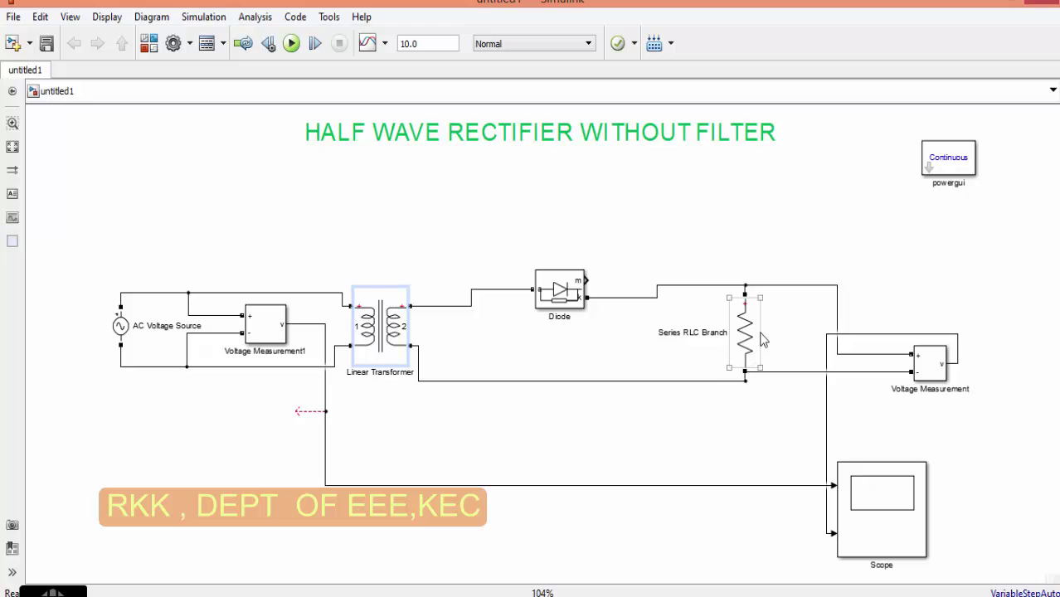
Step: Check the unchanged Series RLC Branch, adjust the simulation stop time, and run the model
{"action": "double_click", "coordinate": [750, 339]}
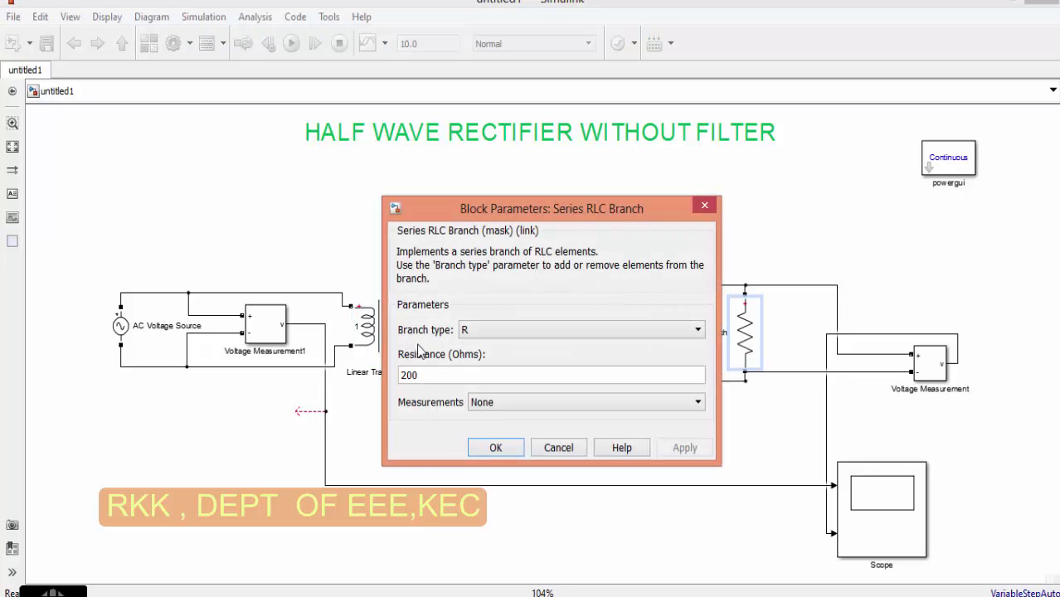
{"action": "left_click", "coordinate": [485, 452]}
{"action": "double_click", "coordinate": [423, 35]}
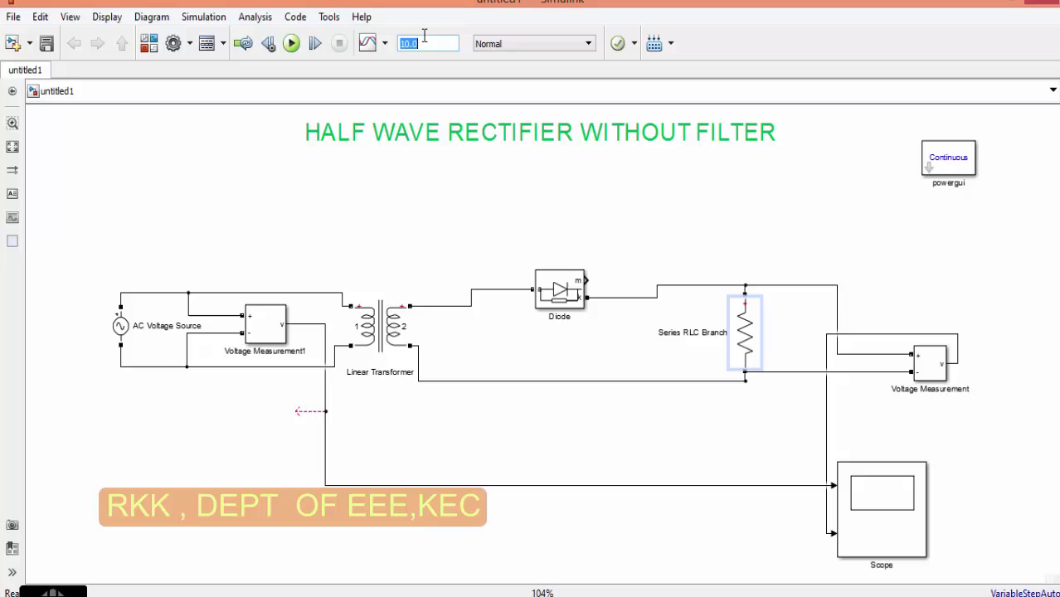
{"action": "type", "text": "0"}
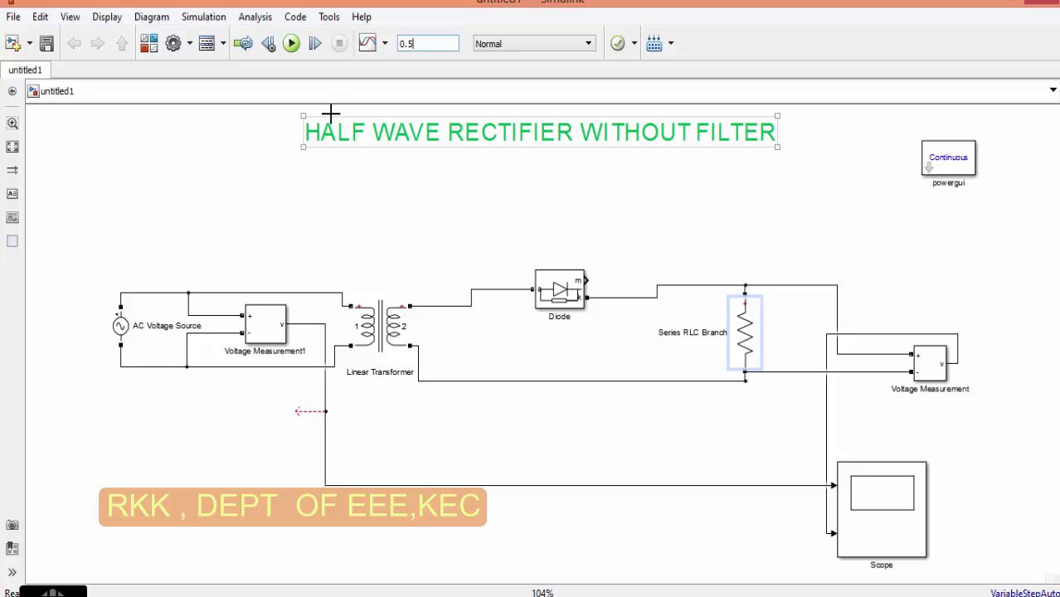
{"action": "left_click", "coordinate": [292, 44]}
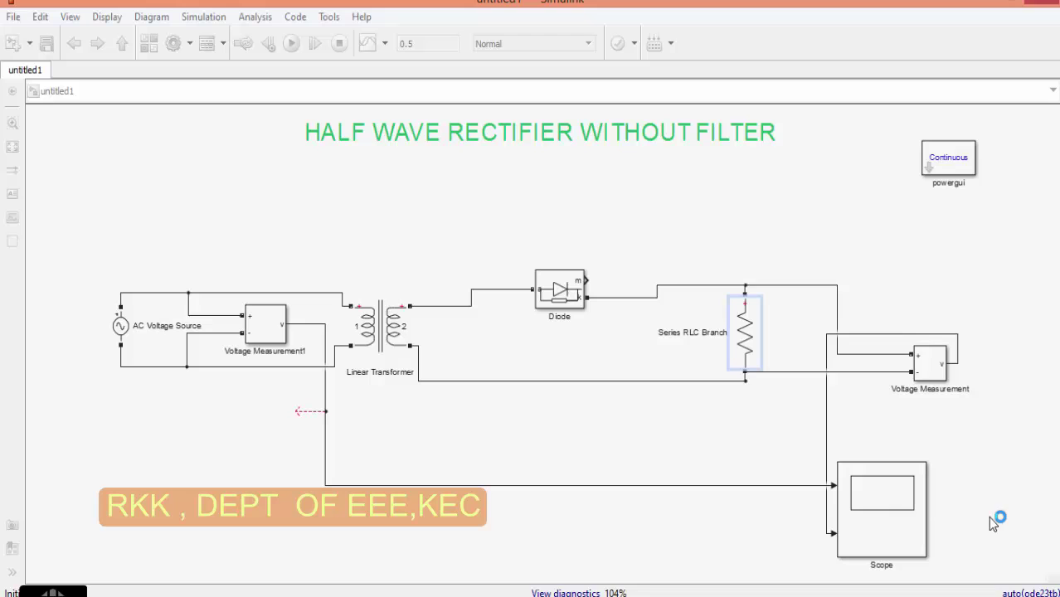
{"action": "left_click", "coordinate": [907, 512]}
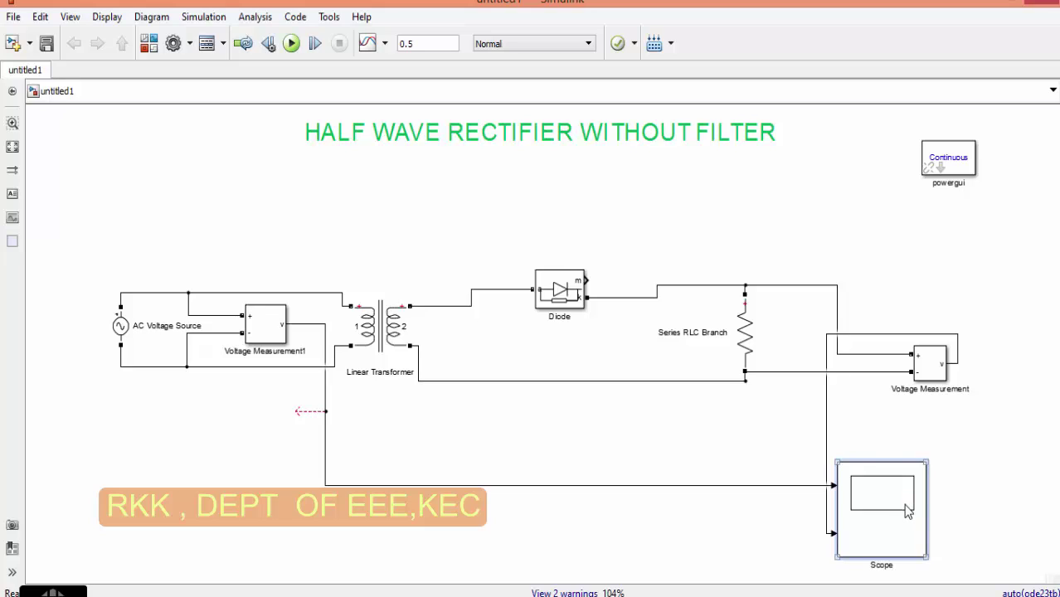
Step: Maximize the Scope and split it into a 2x1 layout of stacked displays
{"action": "double_click", "coordinate": [870, 481]}
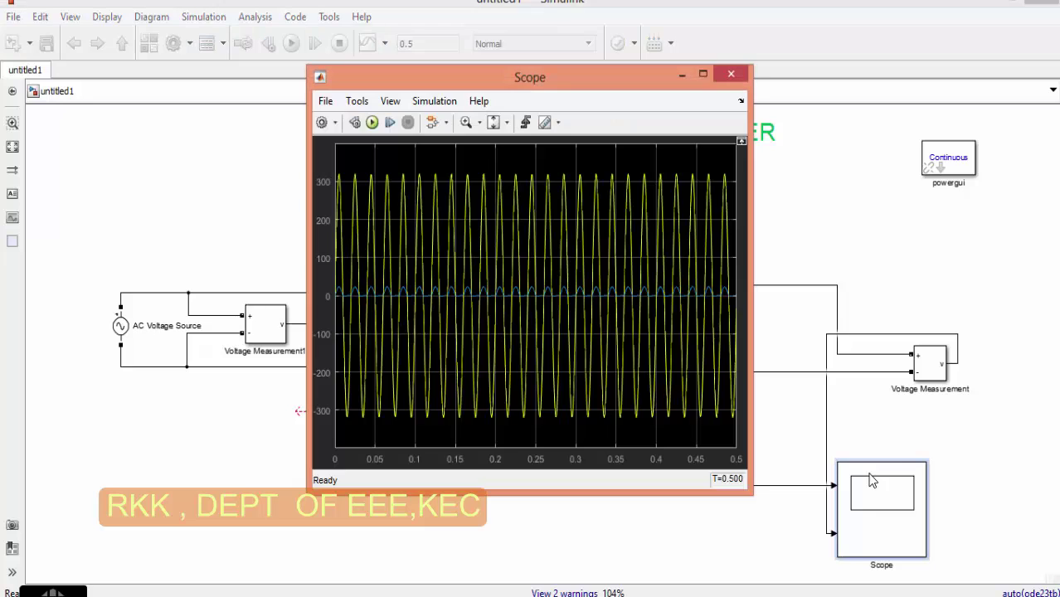
{"action": "left_click", "coordinate": [702, 75]}
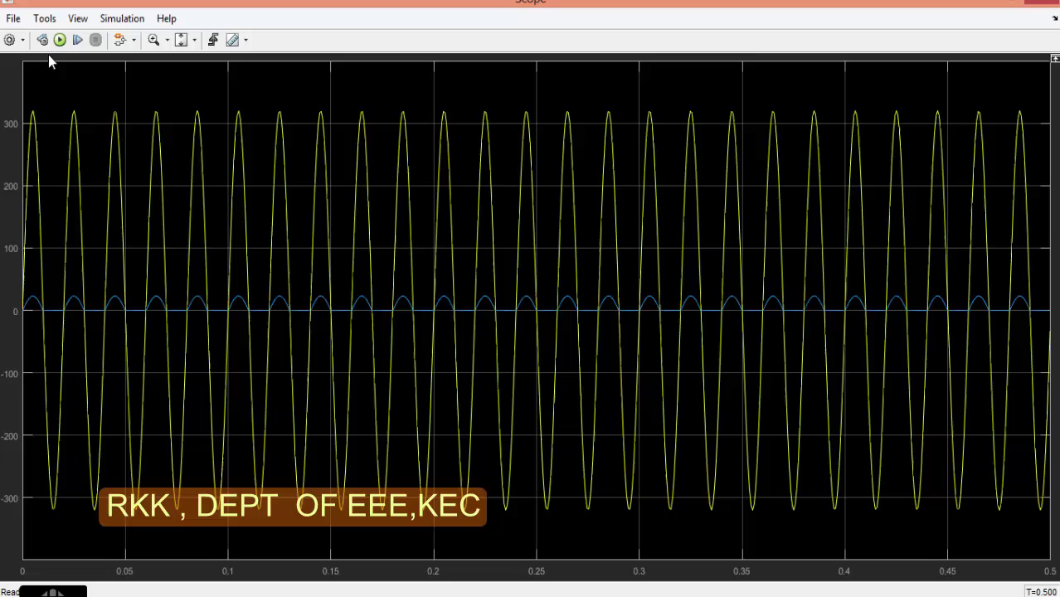
{"action": "left_click", "coordinate": [12, 87]}
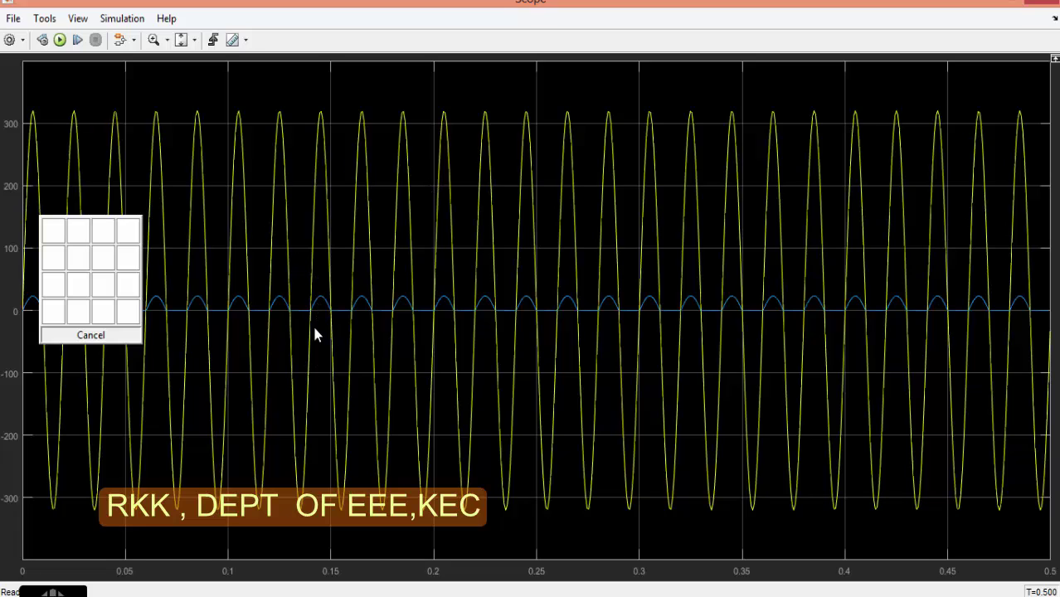
{"action": "left_click", "coordinate": [33, 56]}
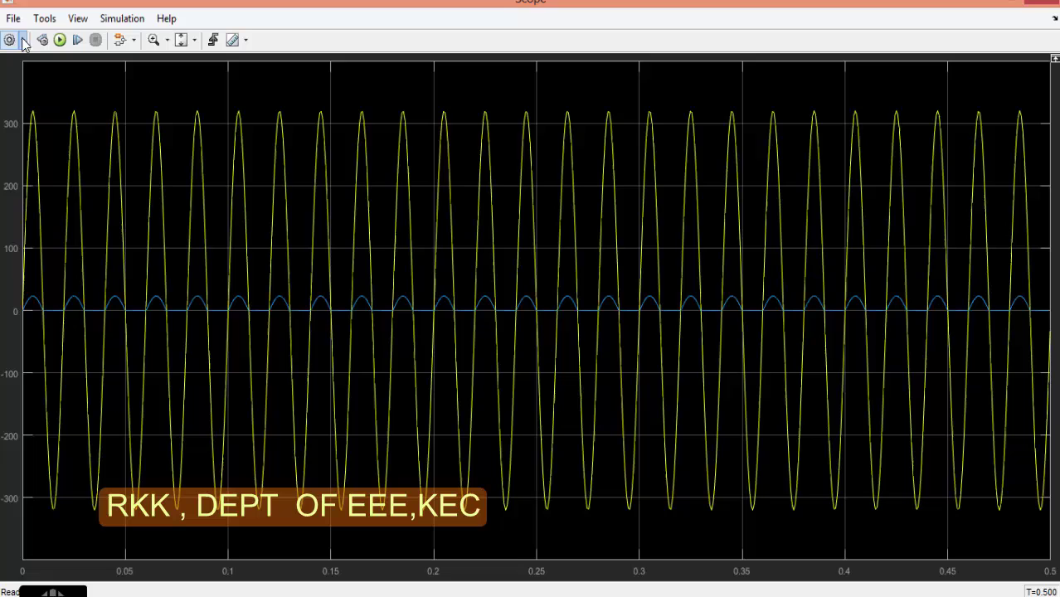
{"action": "left_click", "coordinate": [12, 110]}
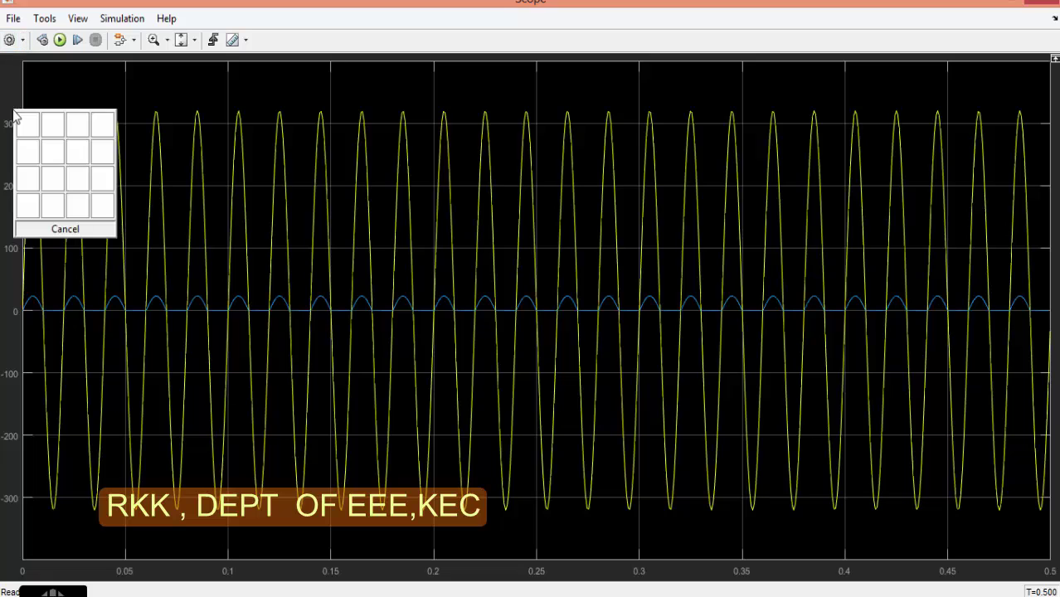
{"action": "left_click", "coordinate": [29, 171]}
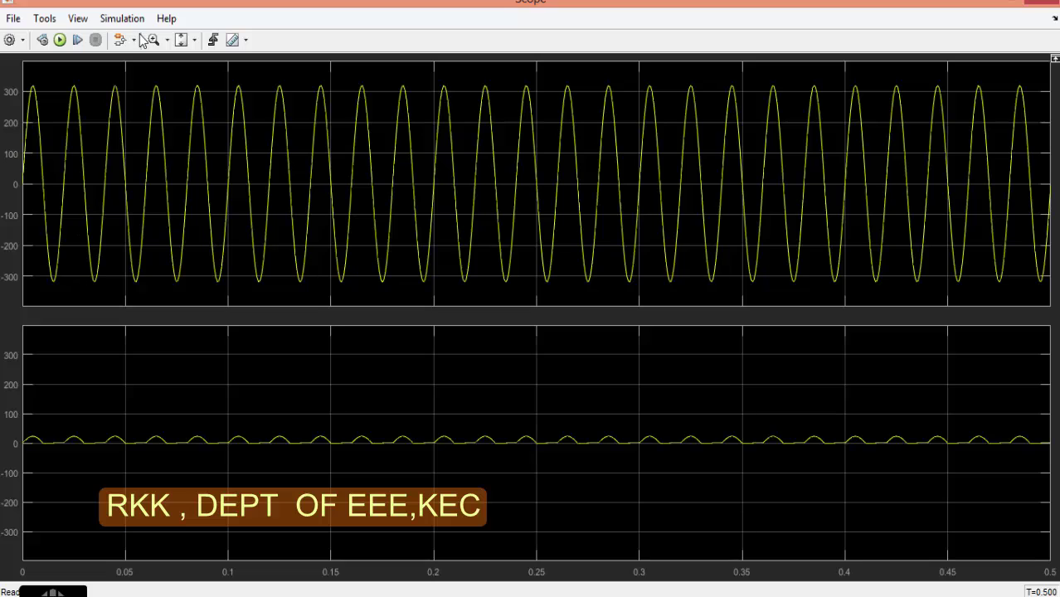
{"action": "left_click", "coordinate": [45, 18]}
Step: In Scope configuration, set axes scaling to Auto and time-axis labels to All, keeping Wrap
{"action": "left_click", "coordinate": [78, 20]}
{"action": "left_click", "coordinate": [79, 25]}
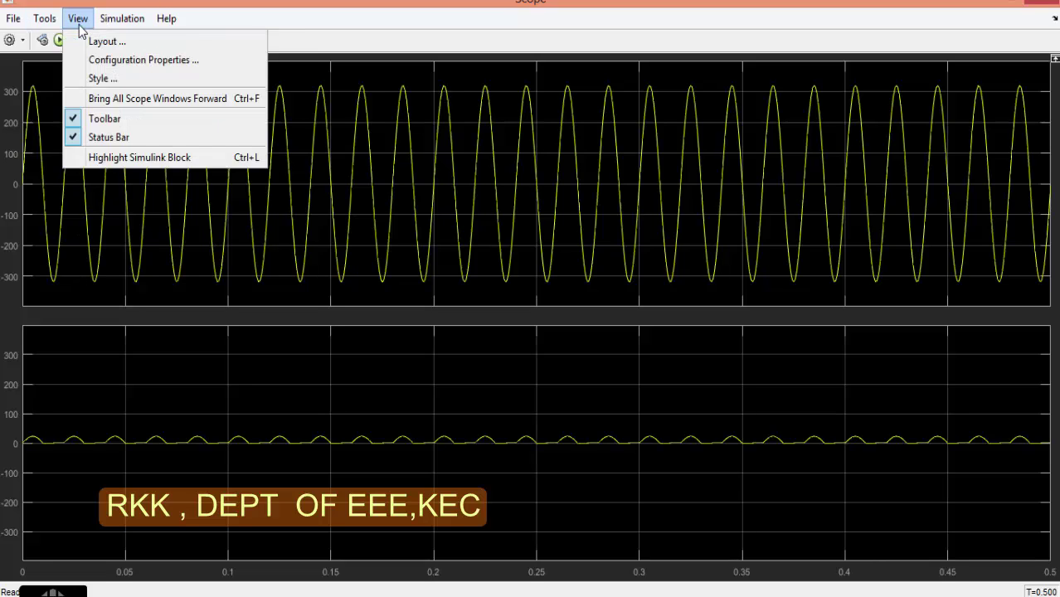
{"action": "left_click", "coordinate": [98, 60]}
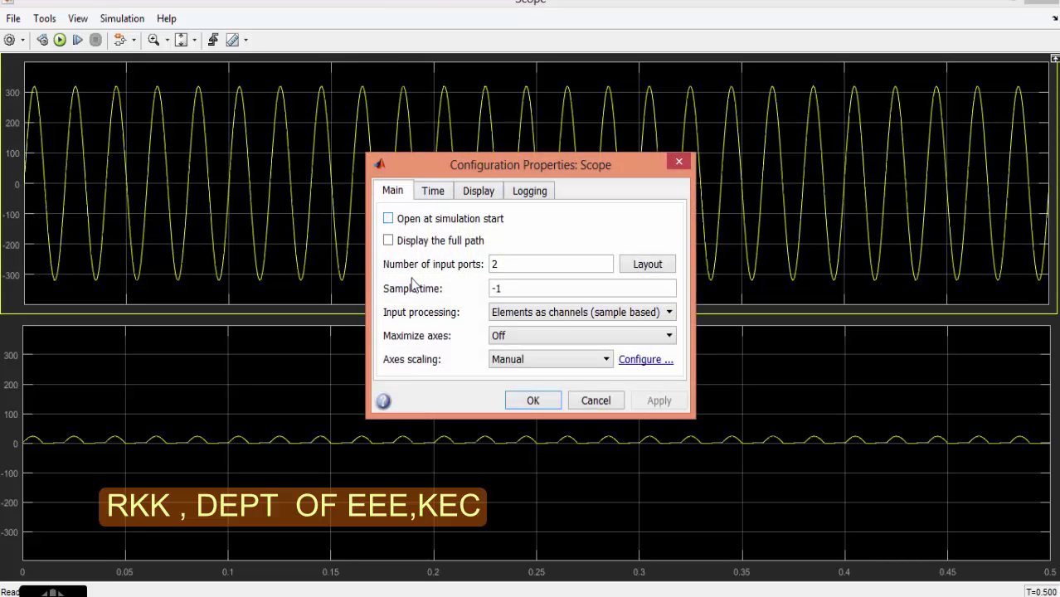
{"action": "left_click", "coordinate": [534, 359]}
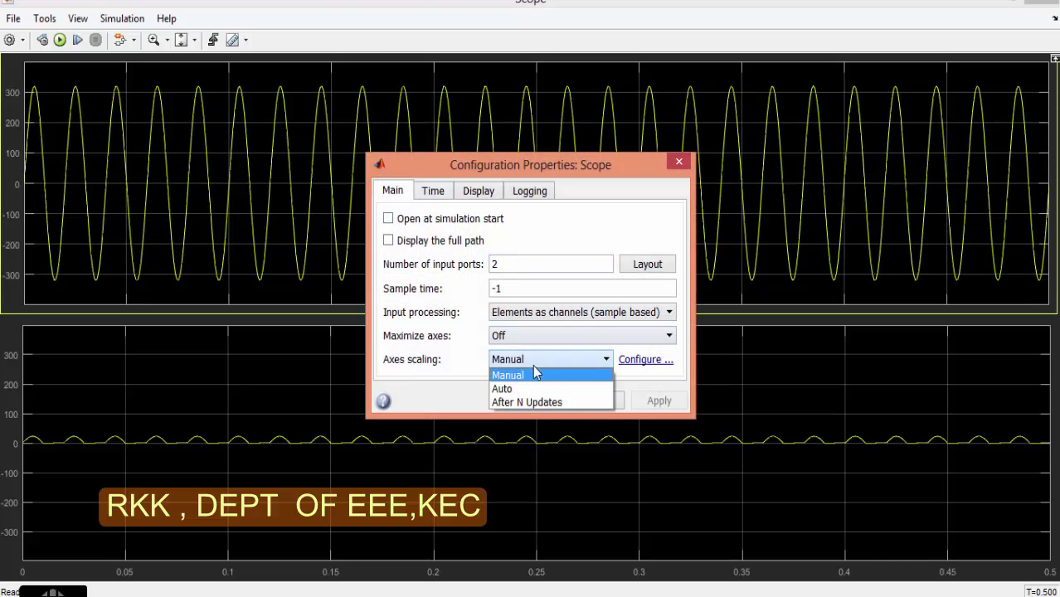
{"action": "left_click", "coordinate": [525, 388]}
{"action": "left_click", "coordinate": [437, 195]}
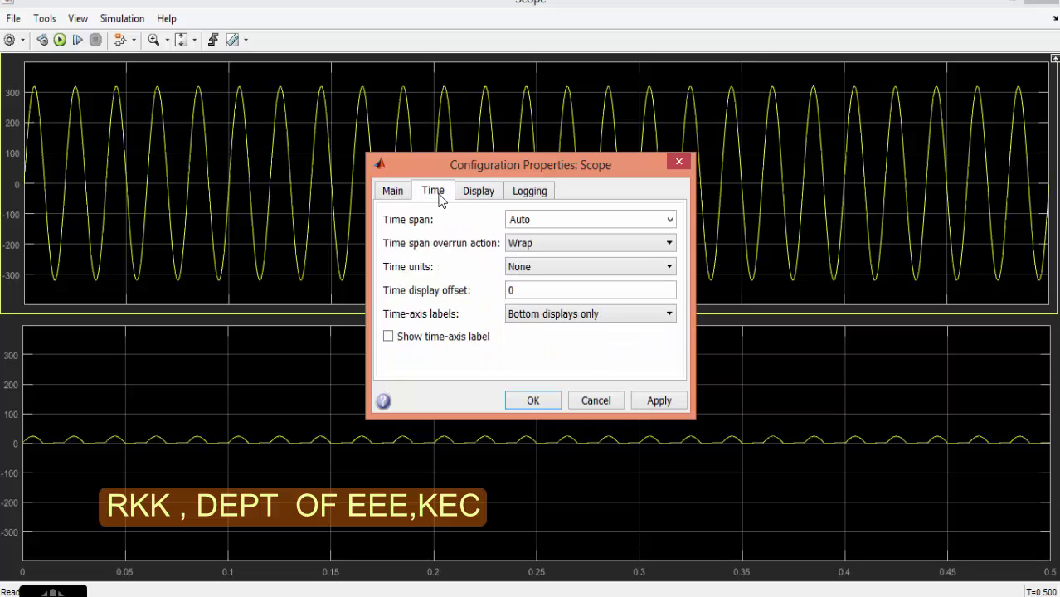
{"action": "left_click", "coordinate": [549, 318]}
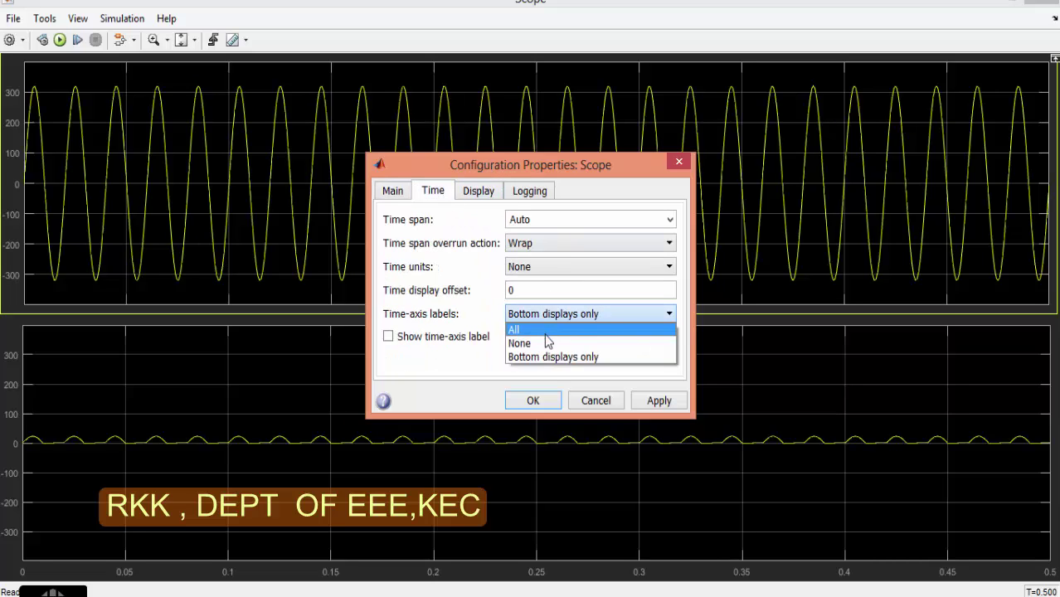
{"action": "left_click", "coordinate": [541, 330]}
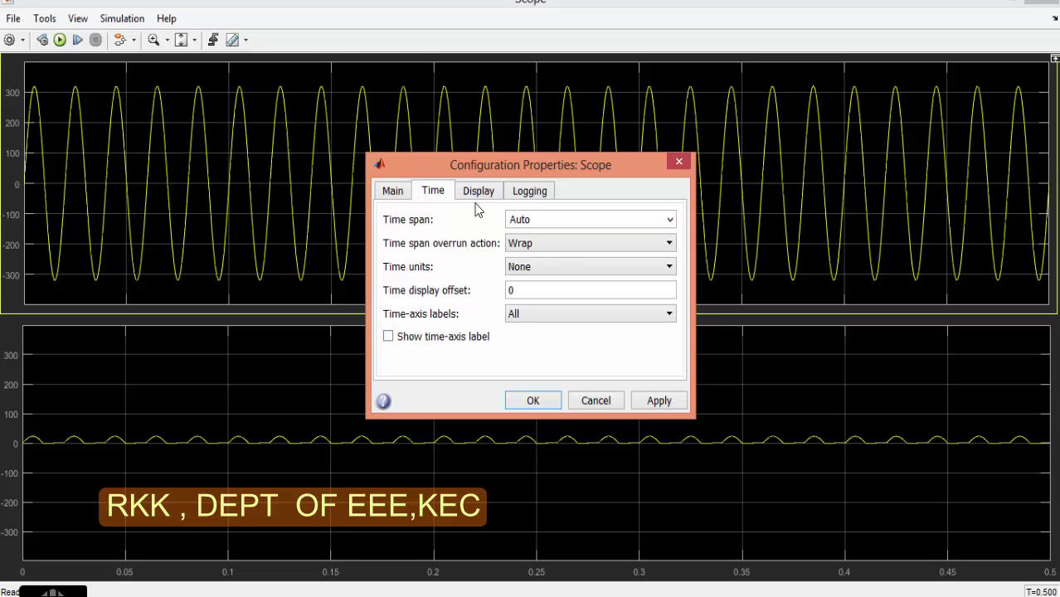
{"action": "left_click", "coordinate": [549, 243]}
{"action": "left_click", "coordinate": [549, 242]}
Step: Turn on the legend for displays 1 and 2, then apply and close the configuration
{"action": "left_click", "coordinate": [478, 193]}
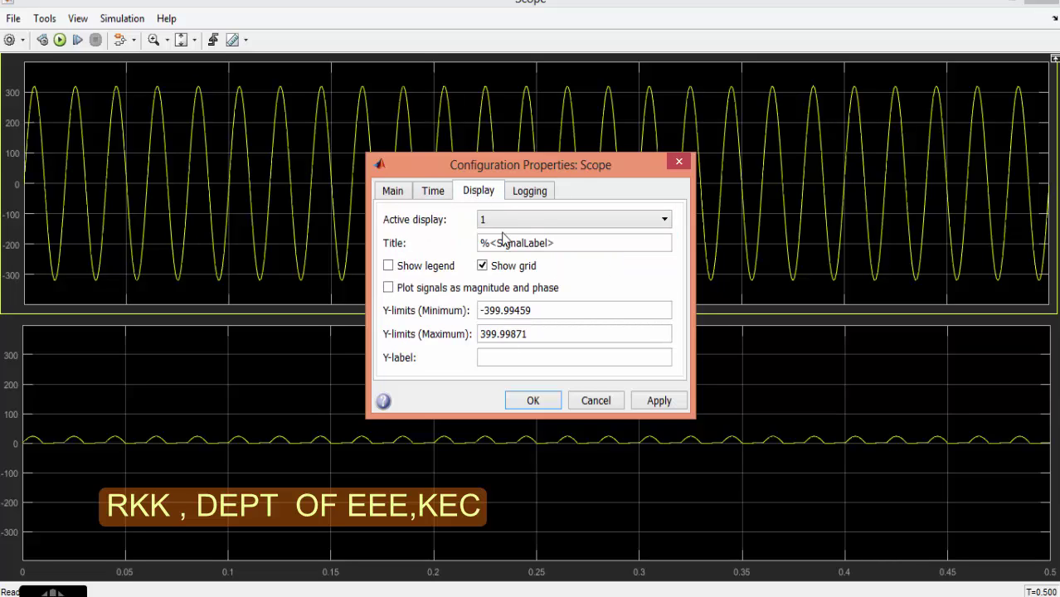
{"action": "left_click", "coordinate": [437, 266]}
{"action": "left_click", "coordinate": [648, 403]}
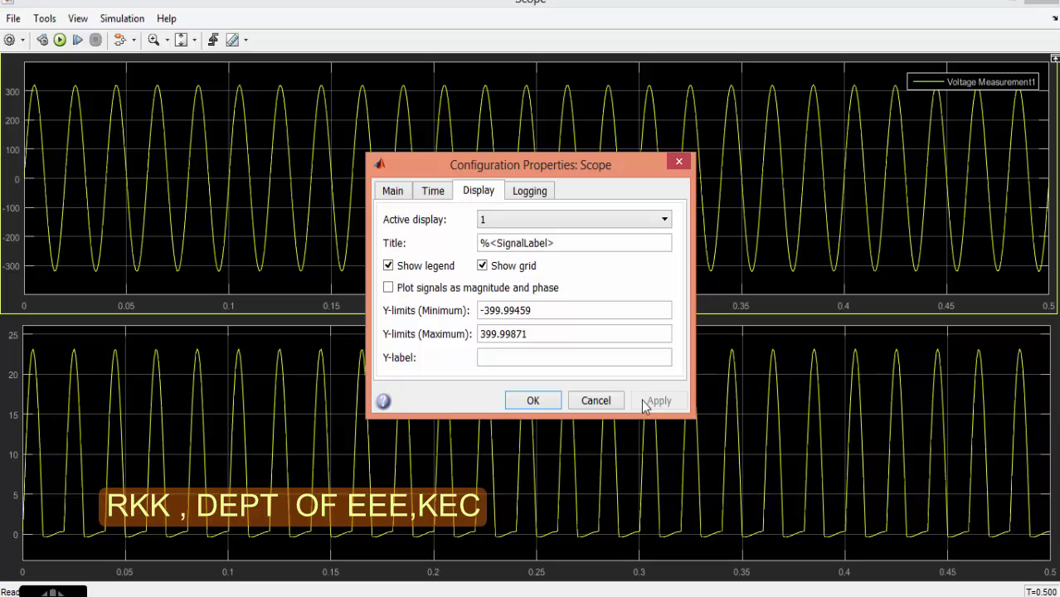
{"action": "left_click", "coordinate": [597, 220]}
{"action": "left_click", "coordinate": [578, 249]}
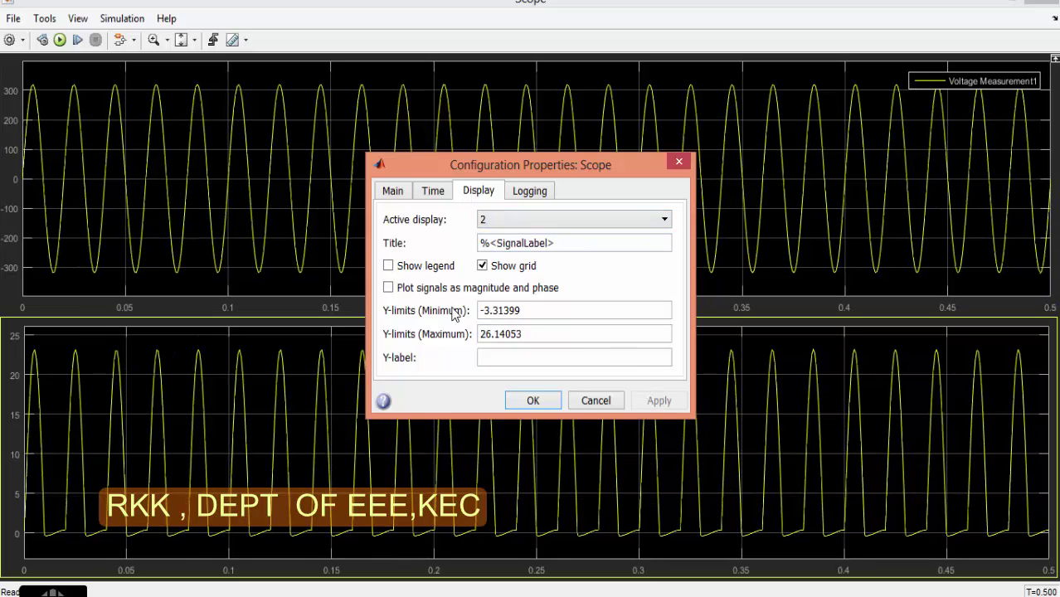
{"action": "left_click", "coordinate": [438, 267]}
{"action": "left_click", "coordinate": [659, 402]}
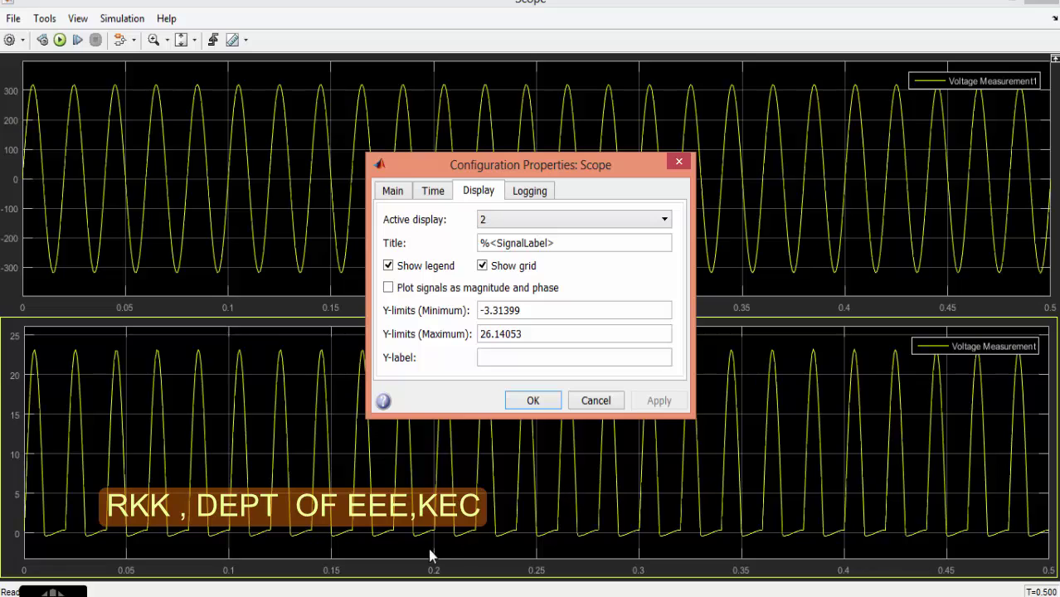
{"action": "left_click", "coordinate": [432, 192]}
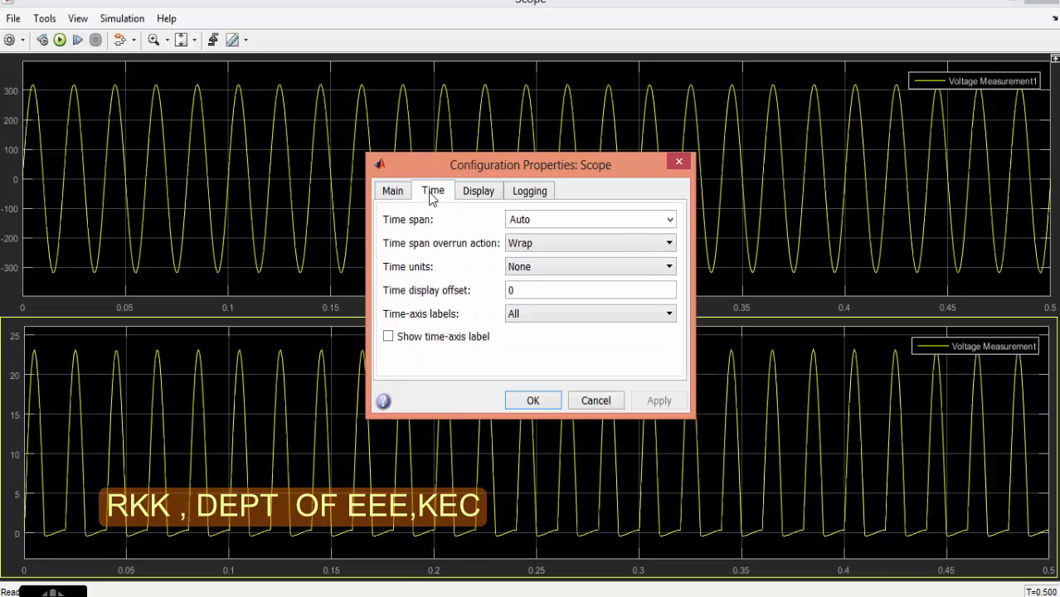
{"action": "left_click", "coordinate": [532, 401]}
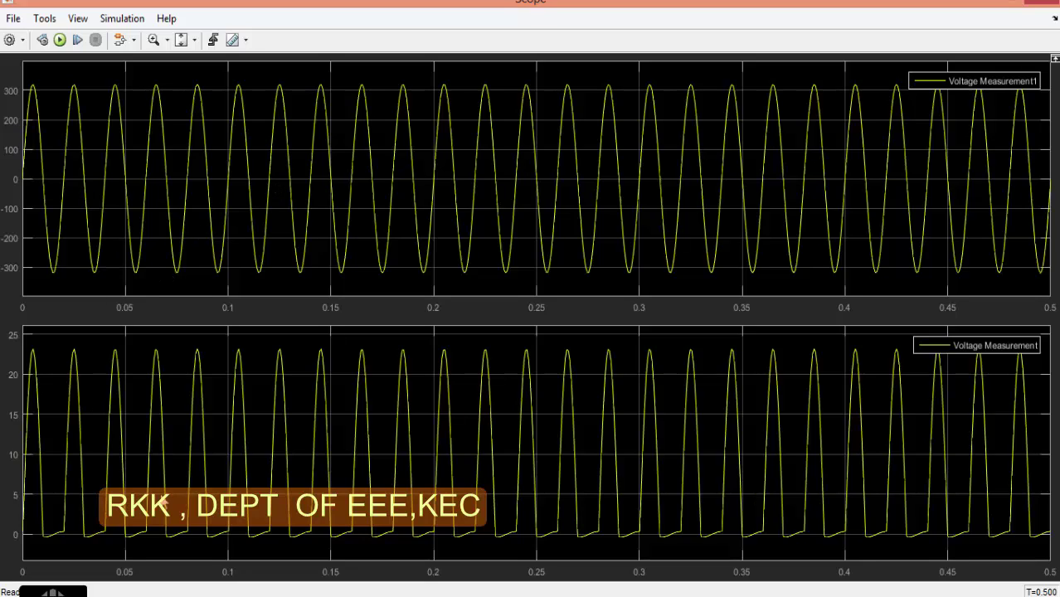
Step: Zoom into the first quarter second, then rescale both plots to the full 0–0.5 s run
{"action": "left_click", "coordinate": [154, 40]}
{"action": "left_click", "coordinate": [154, 39]}
{"action": "left_click", "coordinate": [62, 186]}
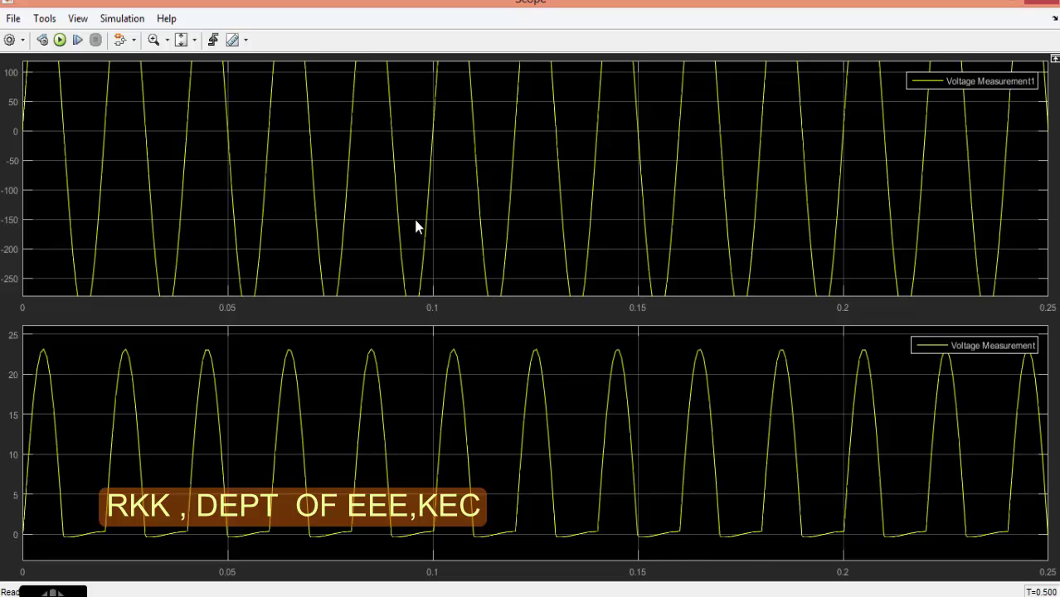
{"action": "left_click", "coordinate": [195, 40]}
{"action": "left_click", "coordinate": [190, 85]}
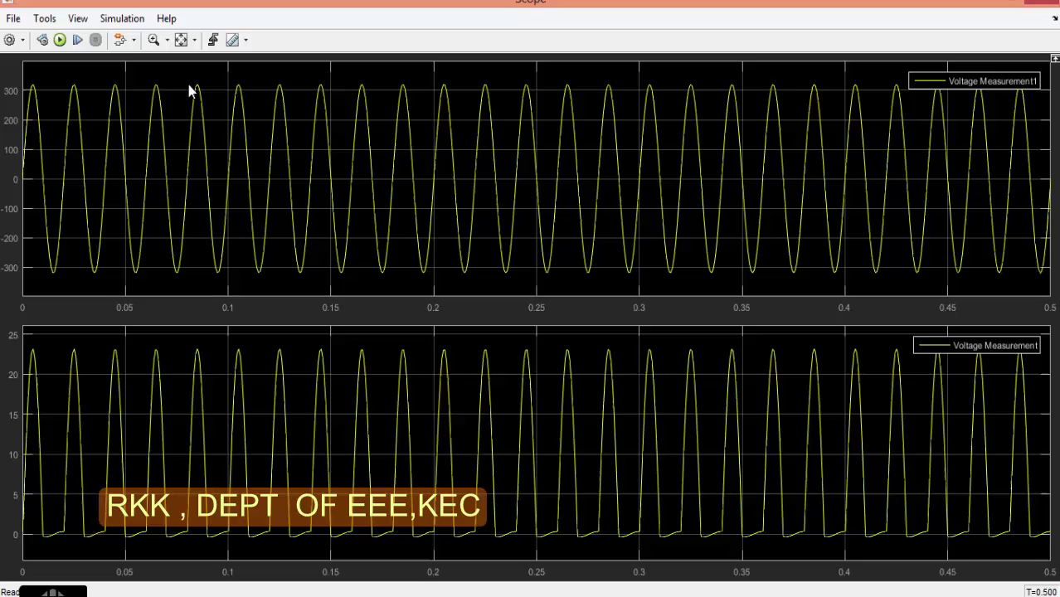
Step: In the untitled1 model, change the title annotation to 'HALF WAVE RECTIFIER WITH FILTER'
{"action": "mouse_move", "coordinate": [348, 596]}
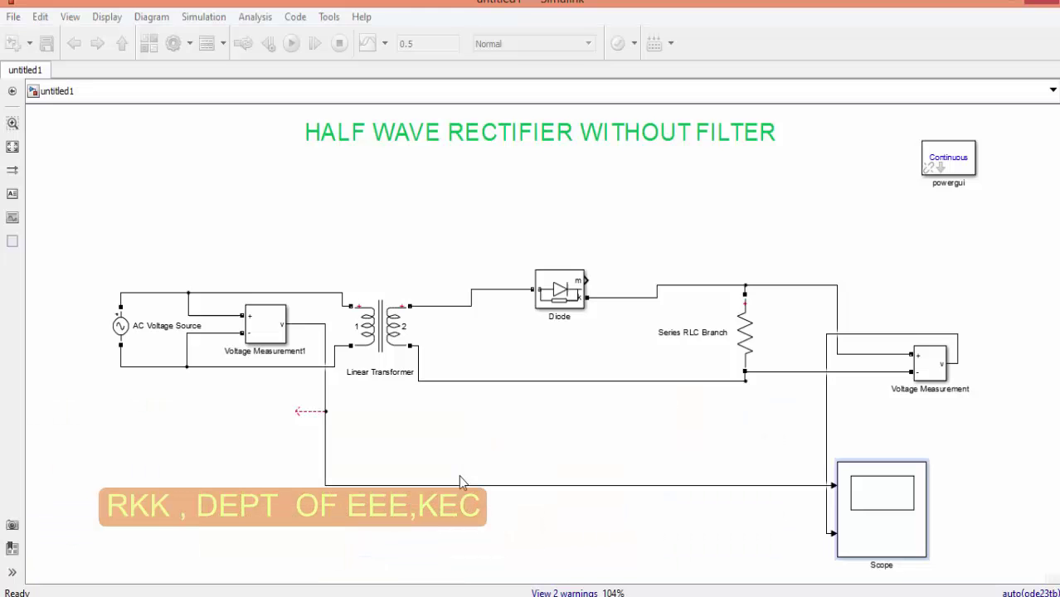
{"action": "left_click", "coordinate": [463, 481]}
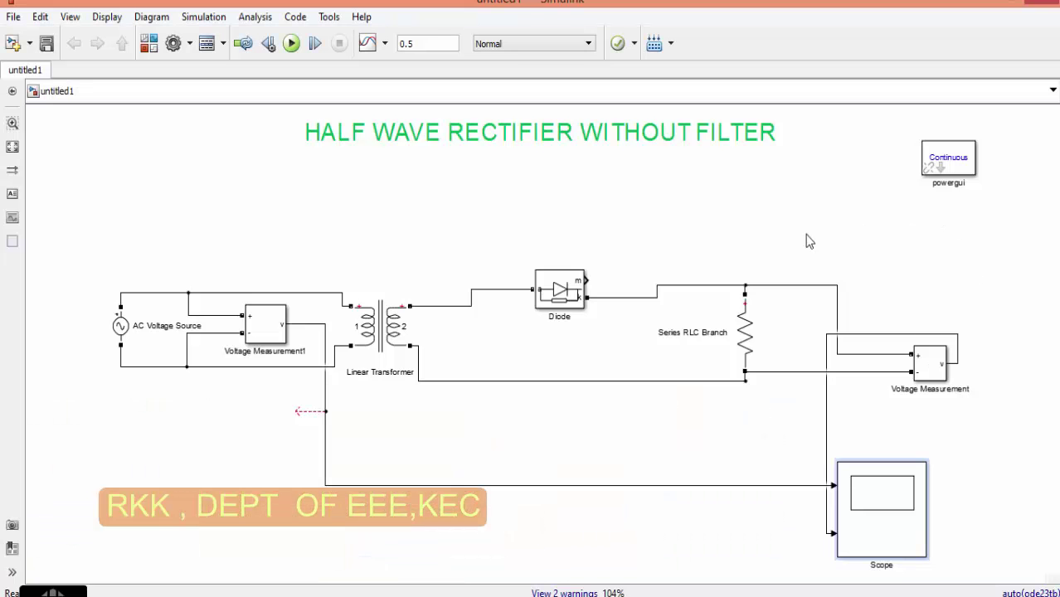
{"action": "left_click", "coordinate": [601, 135]}
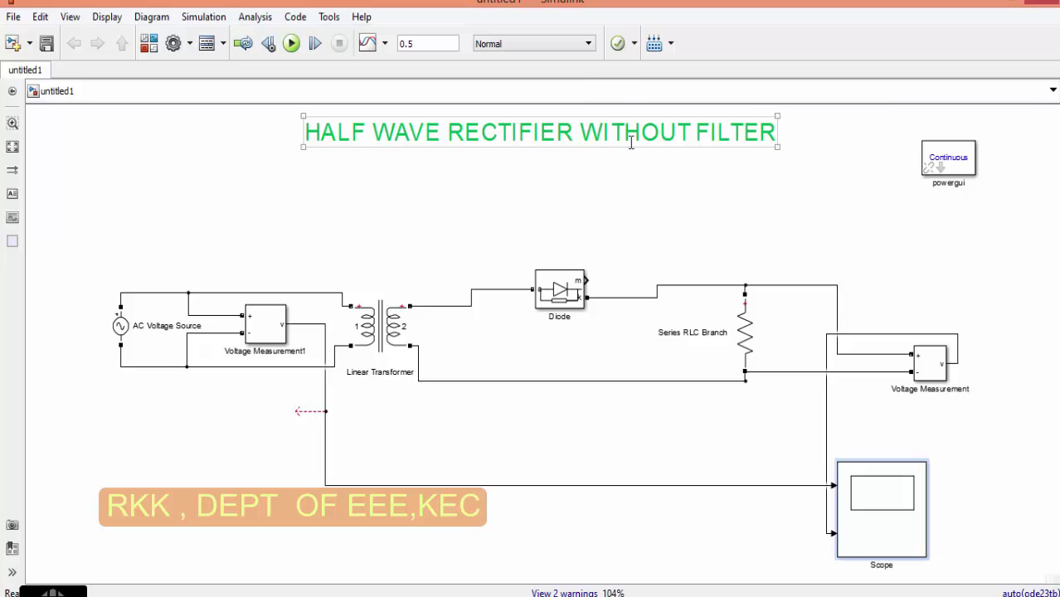
{"action": "left_click_drag", "start_coordinate": [642, 135], "coordinate": [718, 135]}
{"action": "left_click", "coordinate": [680, 126]}
{"action": "key", "text": "BackSpace"}
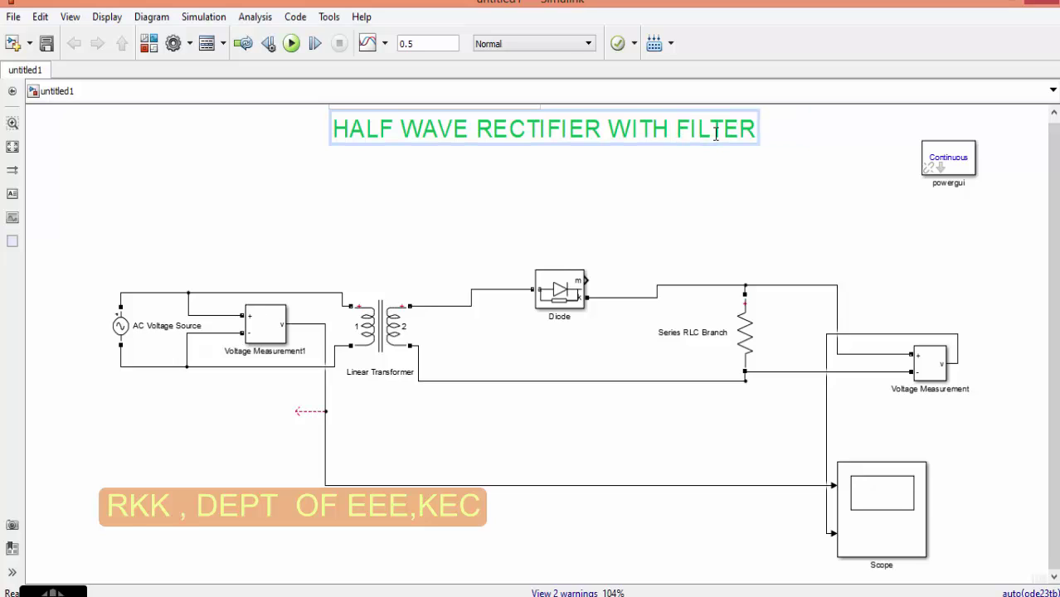
{"action": "left_click", "coordinate": [709, 182]}
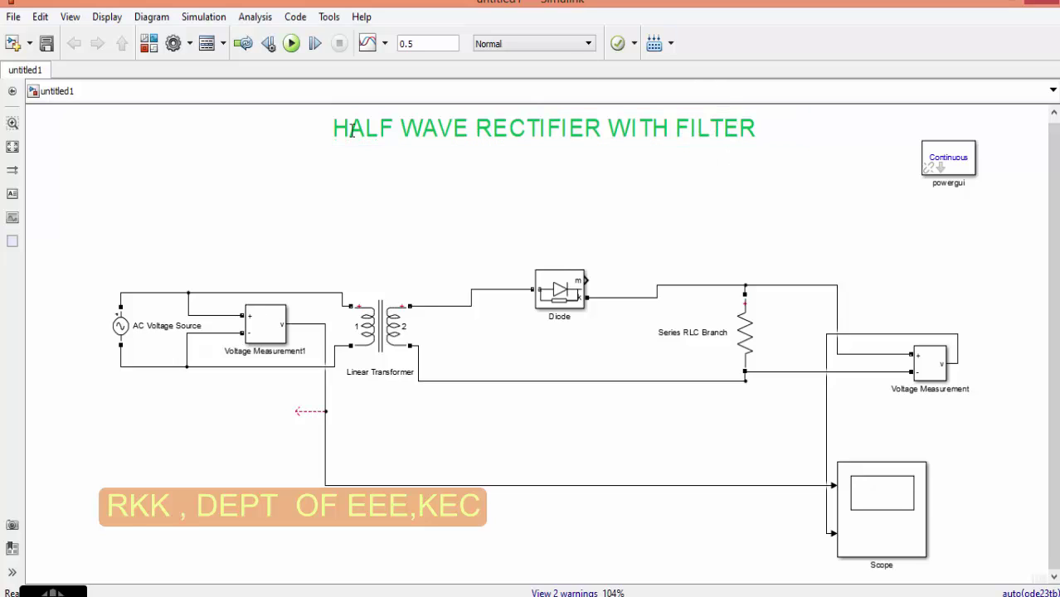
Step: Add a second Series RLC Branch from the Fundamental Blocks Elements library to untitled1
{"action": "left_click", "coordinate": [439, 595]}
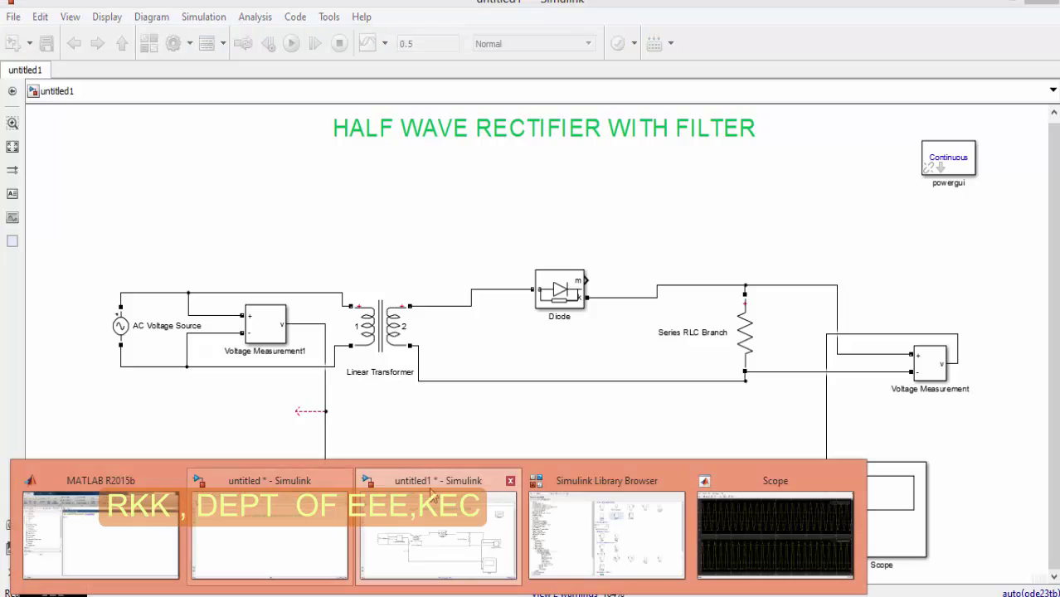
{"action": "left_click", "coordinate": [556, 486]}
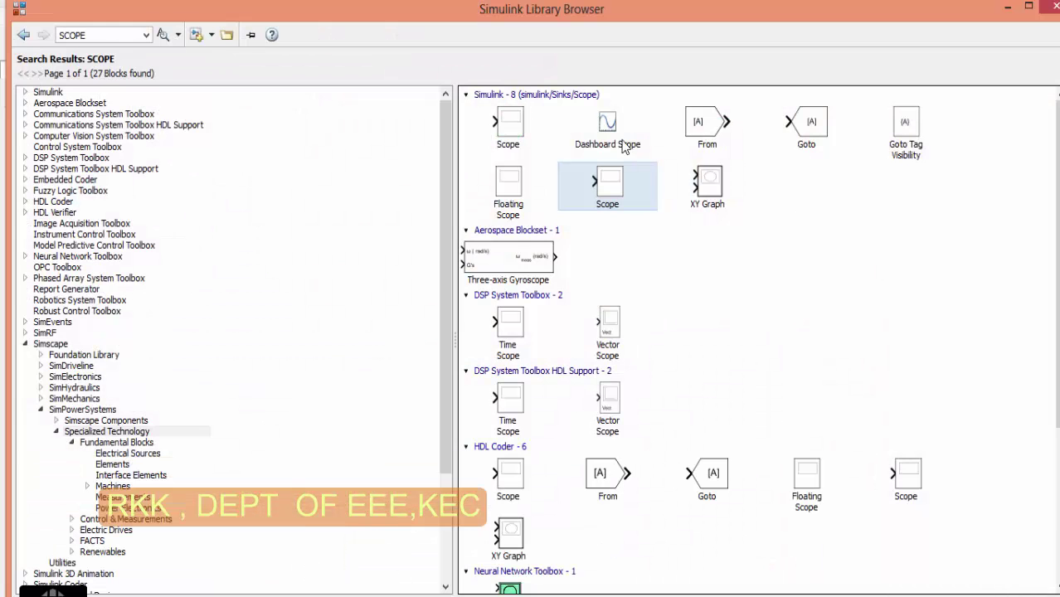
{"action": "left_click", "coordinate": [24, 34]}
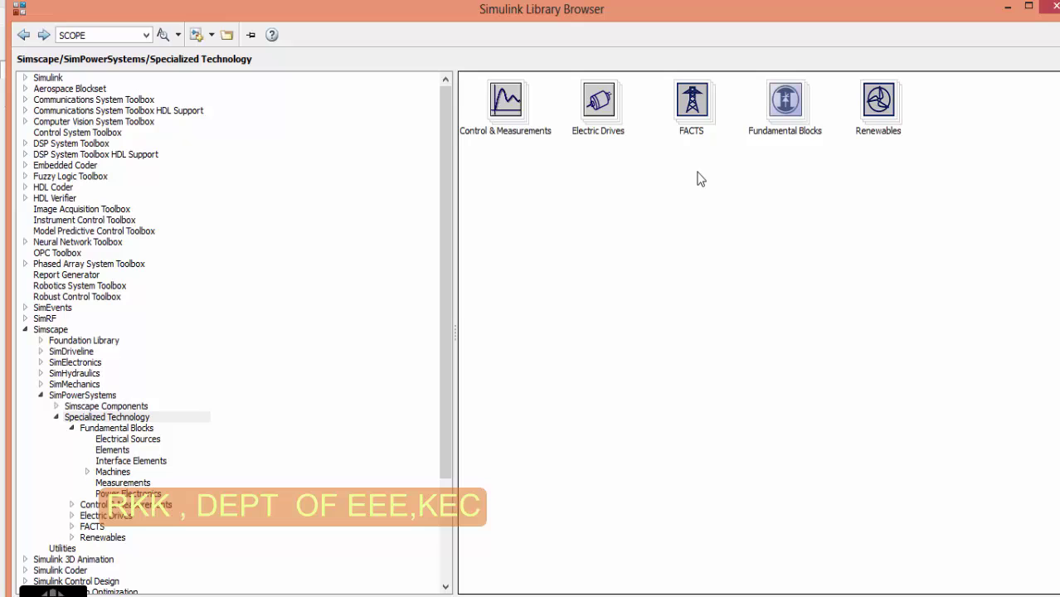
{"action": "double_click", "coordinate": [796, 110]}
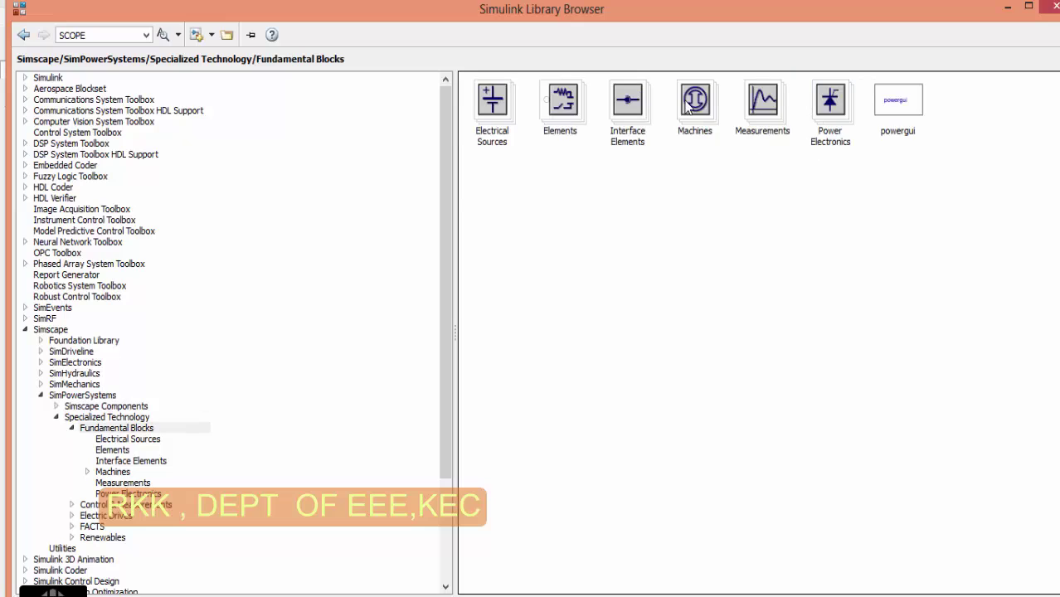
{"action": "double_click", "coordinate": [562, 132]}
{"action": "left_click", "coordinate": [840, 217]}
{"action": "right_click", "coordinate": [841, 239]}
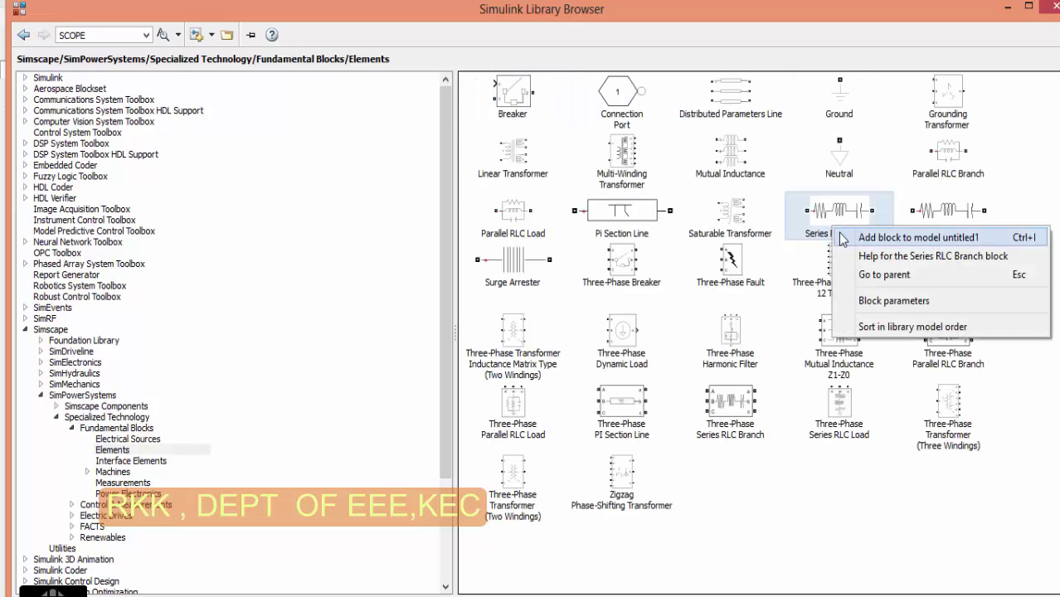
{"action": "left_click", "coordinate": [843, 238]}
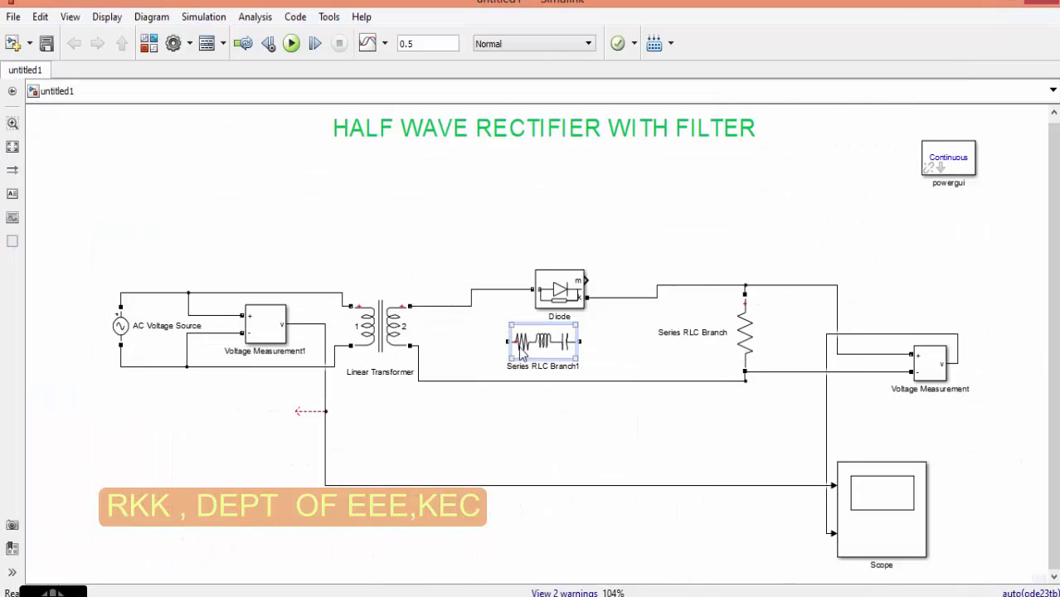
Step: Rotate Series RLC Branch1 upright and place it in parallel beside the resistor branch
{"action": "left_click_drag", "start_coordinate": [532, 347], "coordinate": [556, 425]}
{"action": "key", "text": "ctrl+r"}
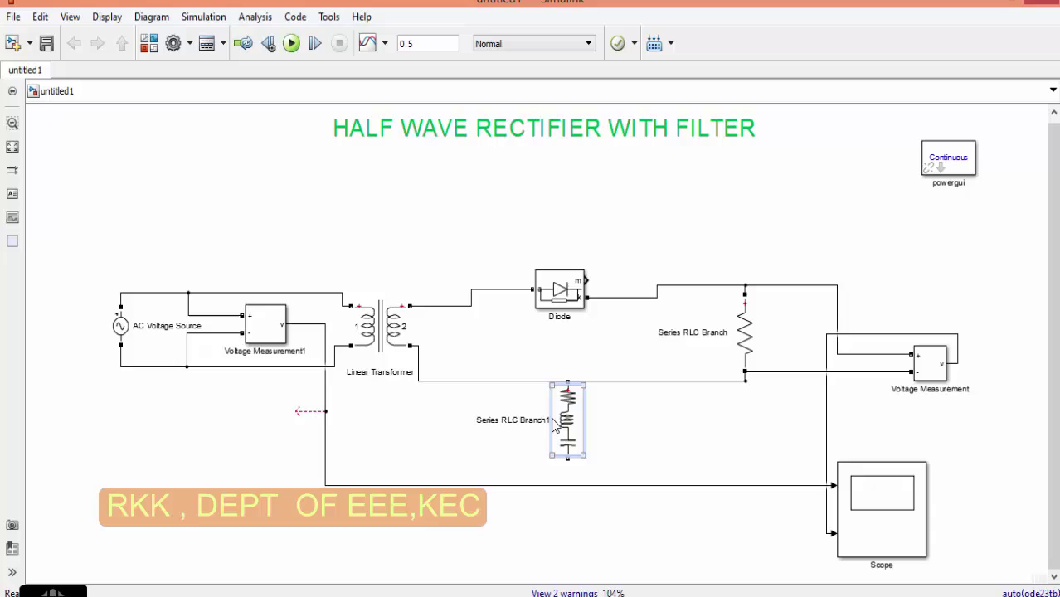
{"action": "left_click_drag", "start_coordinate": [569, 414], "coordinate": [700, 317]}
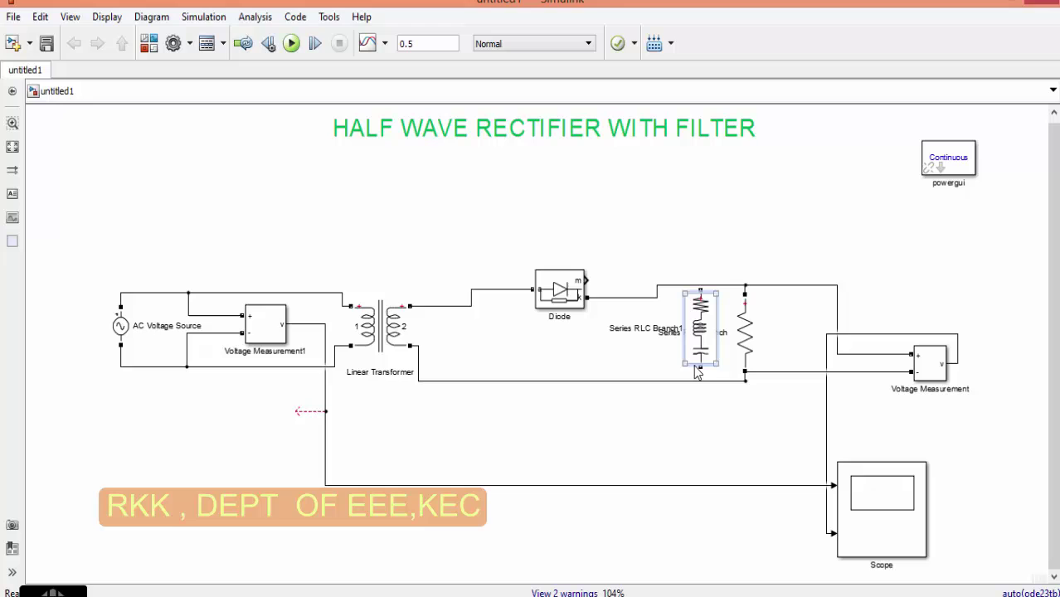
Step: Make Series RLC Branch1 a C-only branch with 500e-6 F capacitance
{"action": "double_click", "coordinate": [707, 320]}
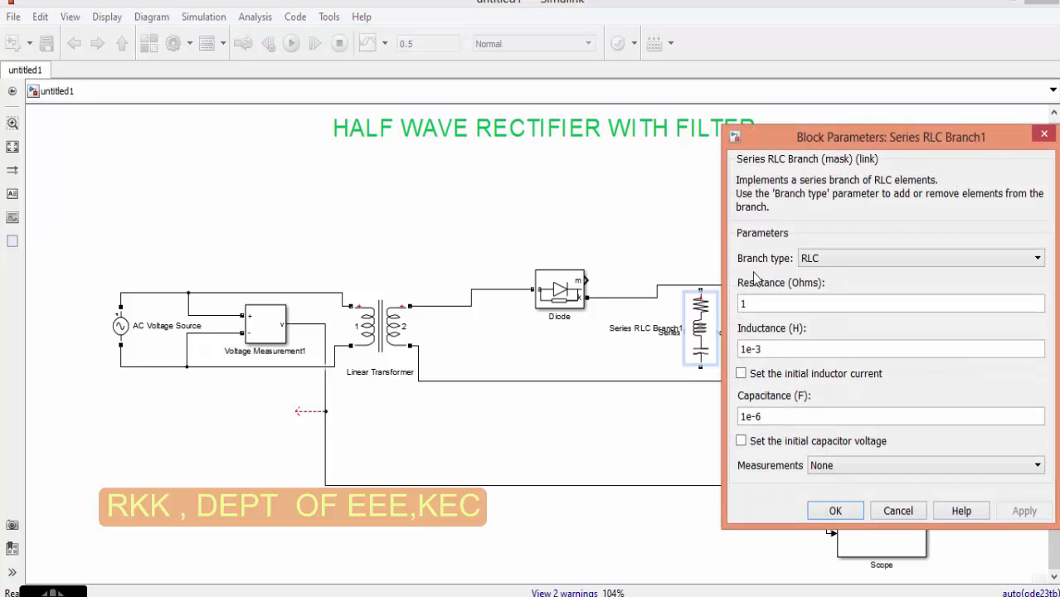
{"action": "left_click", "coordinate": [831, 260]}
{"action": "left_click", "coordinate": [825, 316]}
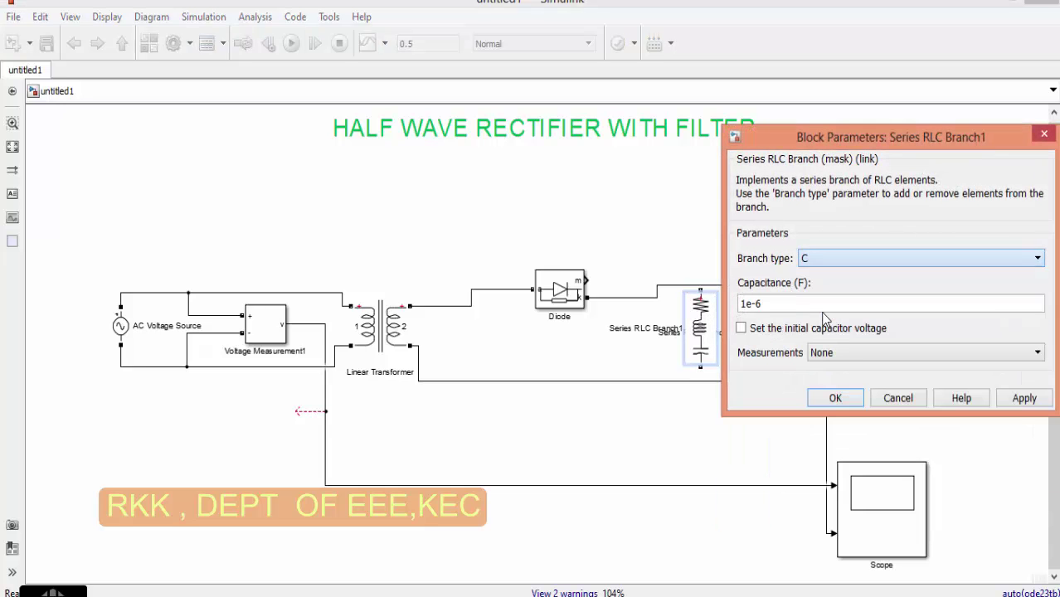
{"action": "double_click", "coordinate": [741, 303]}
{"action": "left_click", "coordinate": [744, 306]}
{"action": "type", "text": "500"}
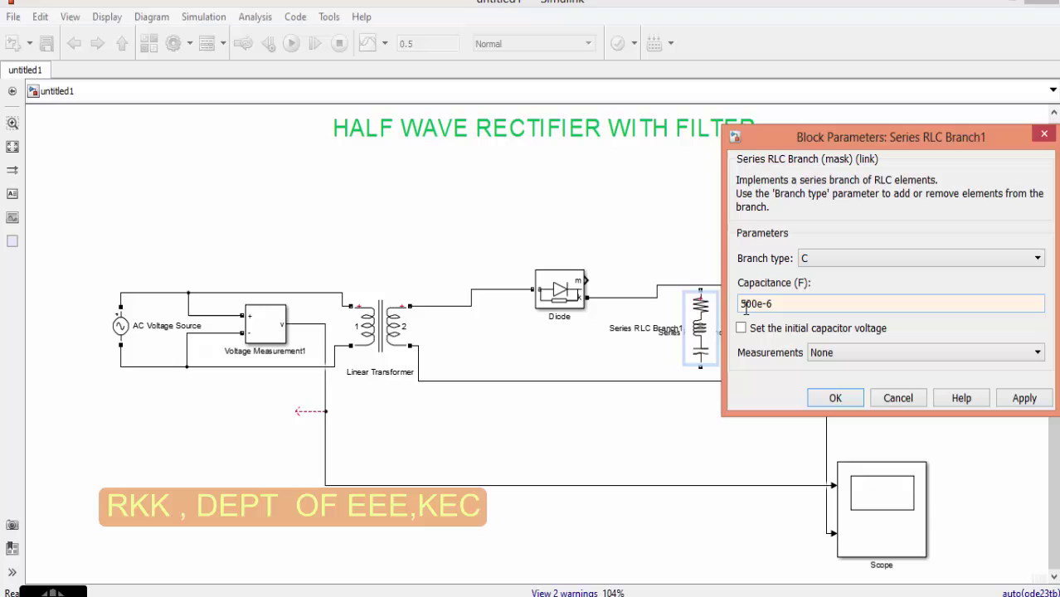
{"action": "left_click", "coordinate": [835, 398]}
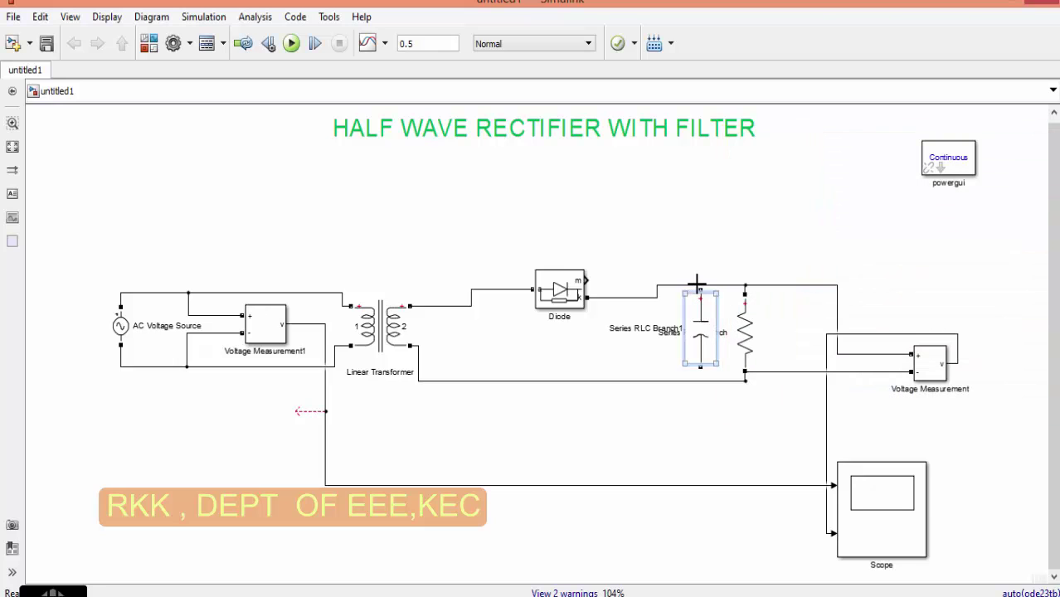
Step: Rerun the simulation and open the Scope to view the filtered output
{"action": "left_click", "coordinate": [696, 281]}
{"action": "left_click", "coordinate": [291, 43]}
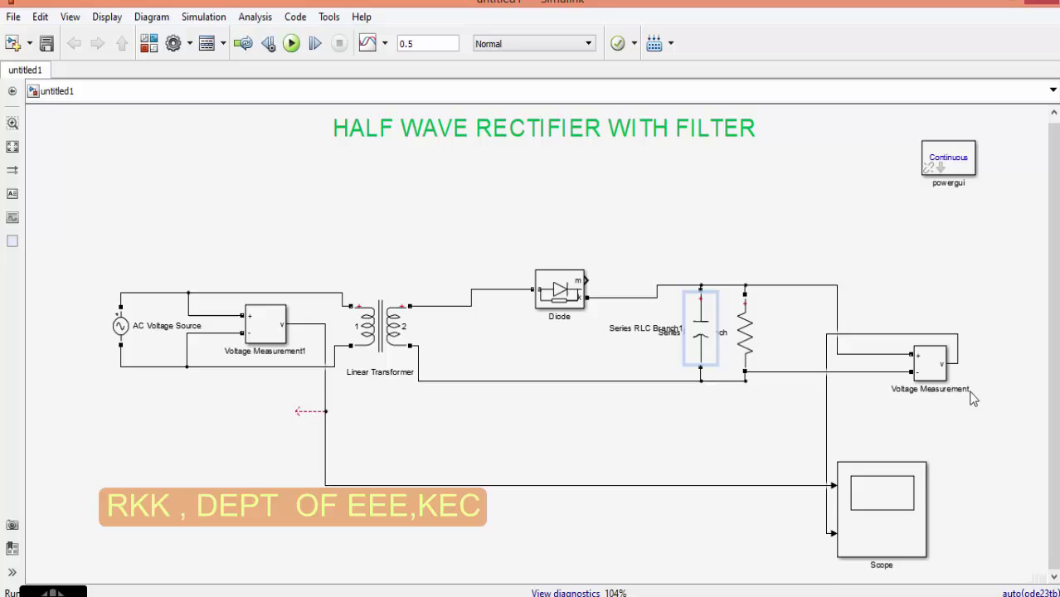
{"action": "double_click", "coordinate": [917, 498]}
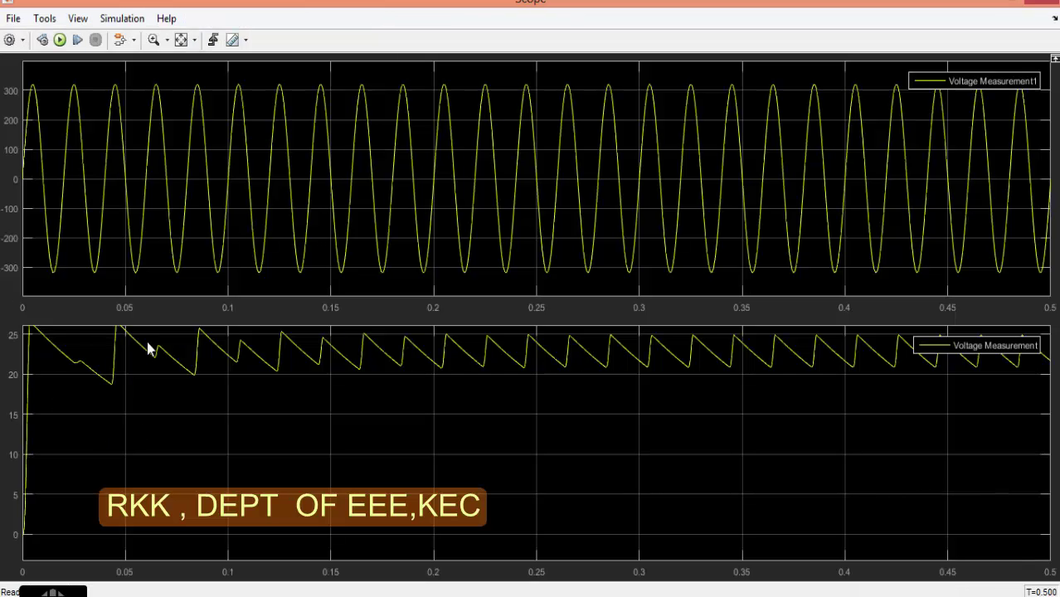
Step: Fit the lower plot's Y-axis to the rippling output, which peaks around 26, then switch windows
{"action": "left_click", "coordinate": [182, 40]}
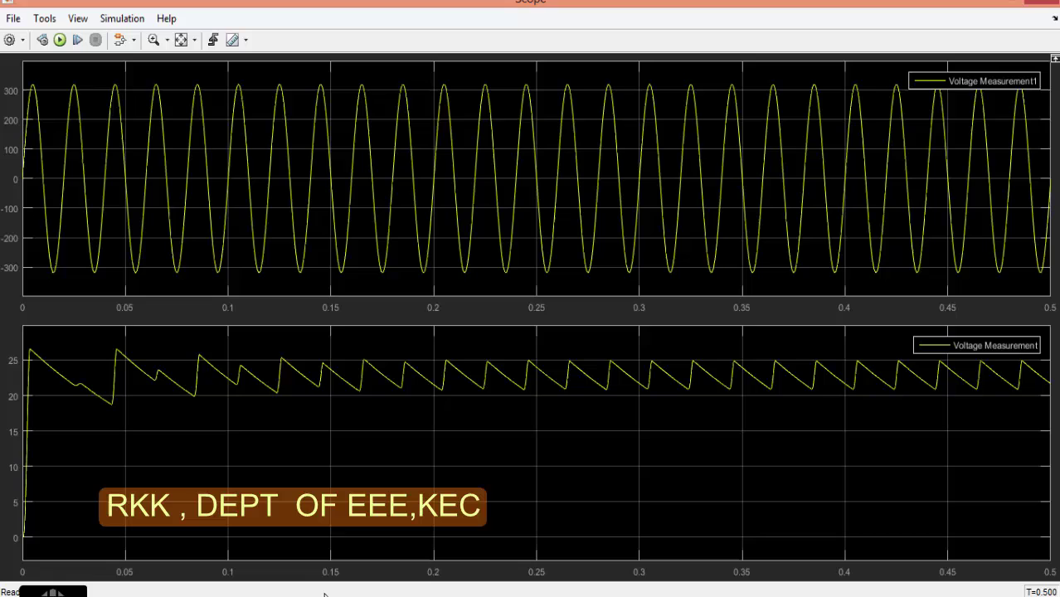
{"action": "key", "text": "alt+Tab"}
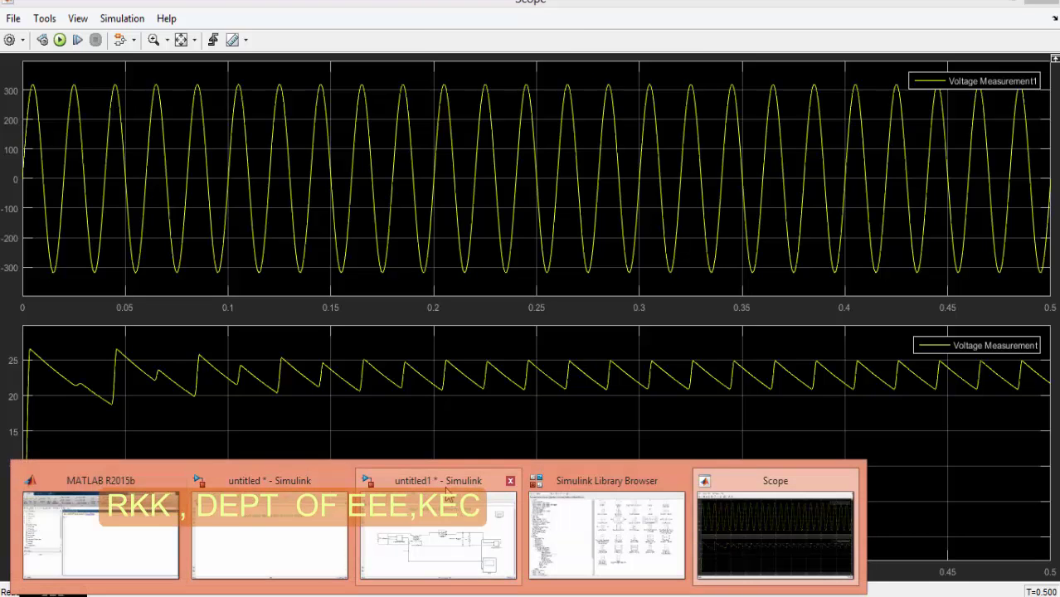
Step: Return to the untitled1 model and inspect the capacitor and resistor branches
{"action": "left_click", "coordinate": [456, 519]}
{"action": "left_click", "coordinate": [693, 331]}
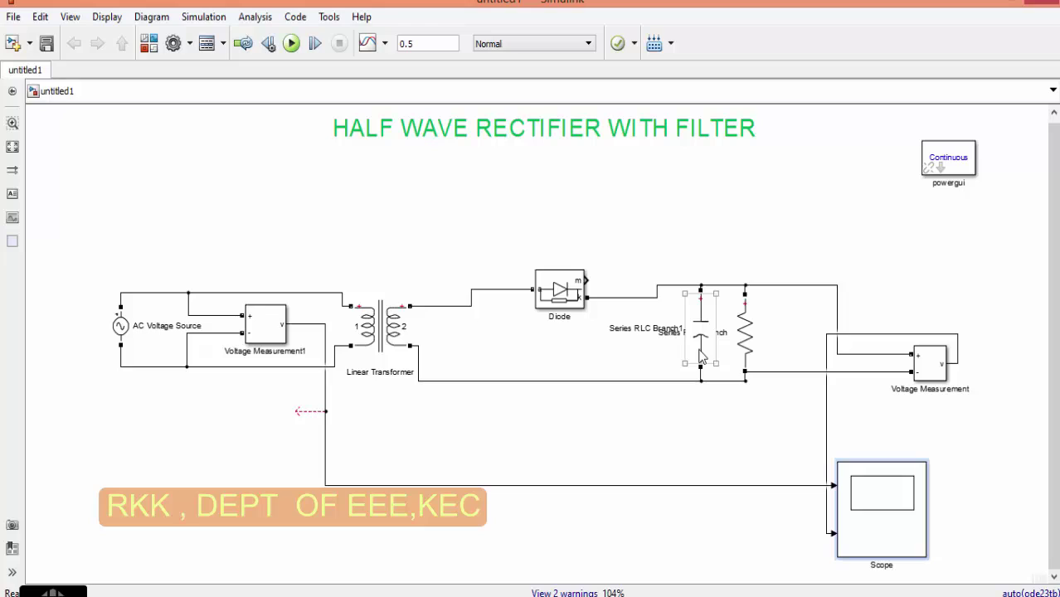
{"action": "left_click", "coordinate": [750, 353]}
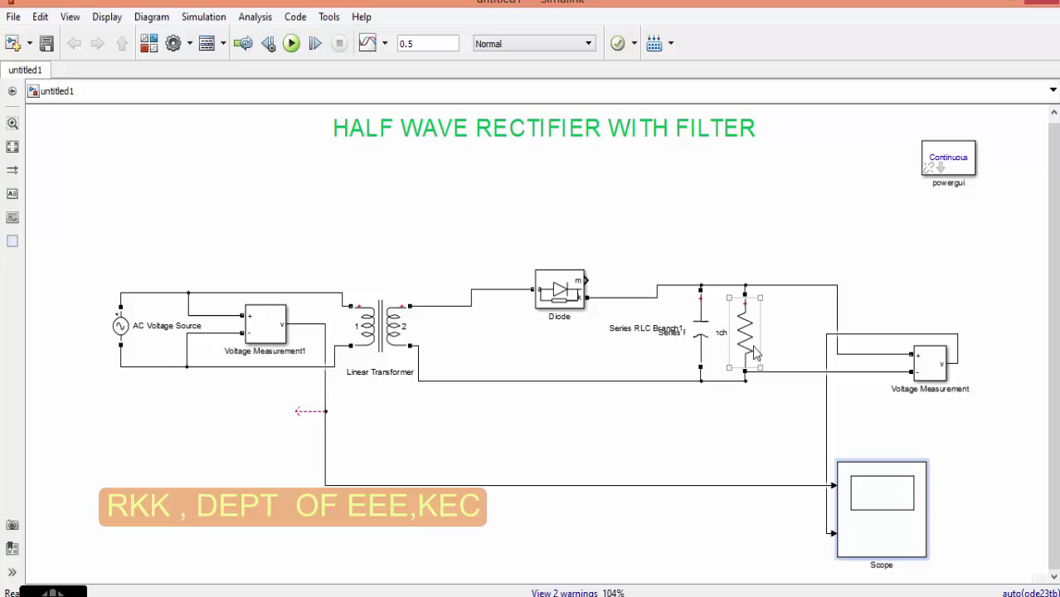
{"action": "left_click", "coordinate": [760, 435]}
{"action": "left_click", "coordinate": [705, 344]}
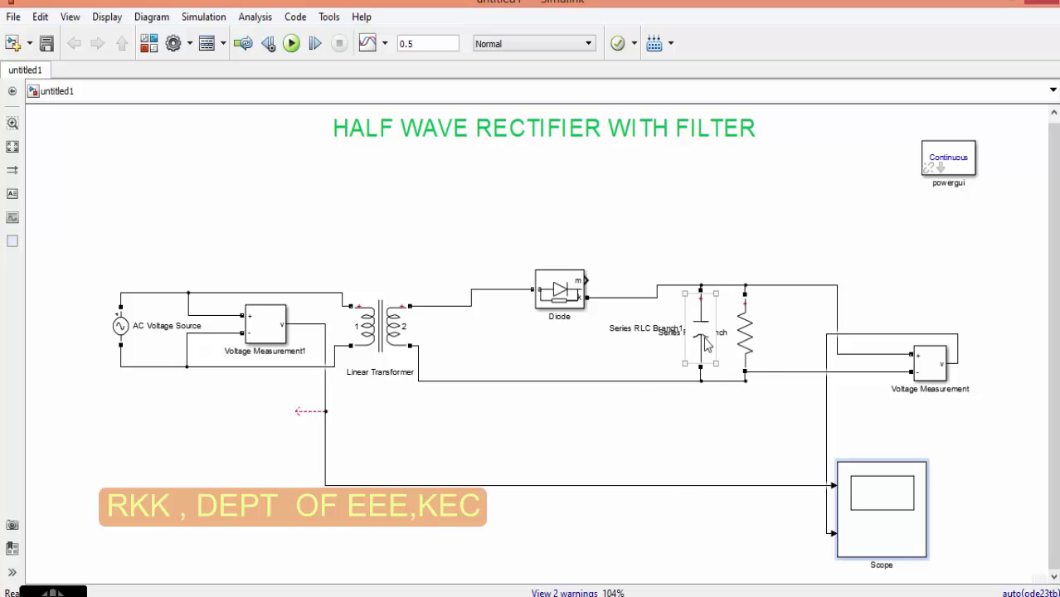
{"action": "left_click", "coordinate": [749, 358]}
{"action": "left_click", "coordinate": [416, 399]}
Step: Minimize the model and close the Scope to view the reference rectifier diagram, then reopen untitled1
{"action": "left_click", "coordinate": [1010, 5]}
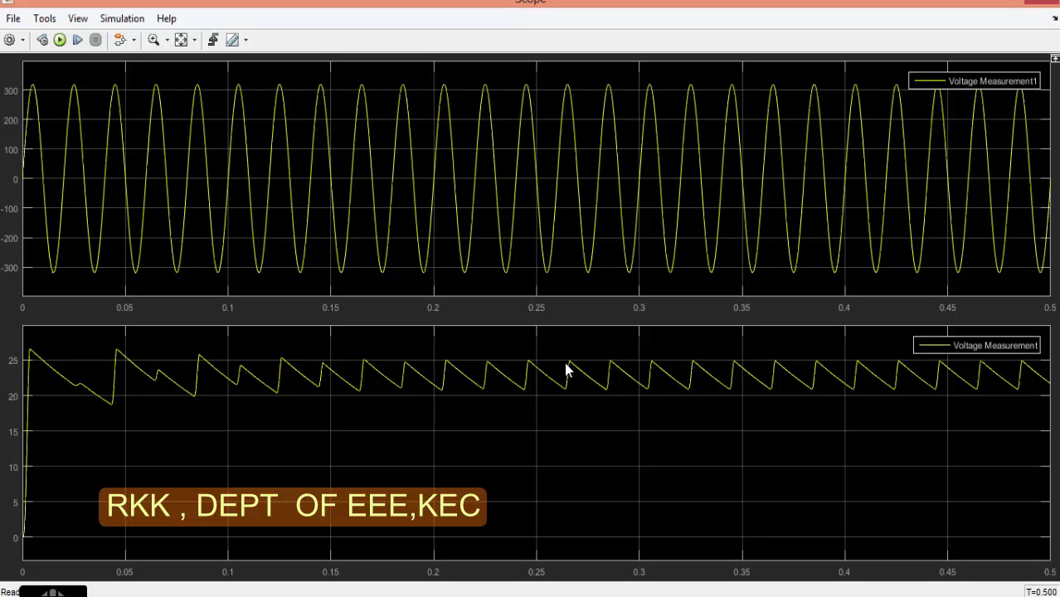
{"action": "left_click", "coordinate": [1028, 3]}
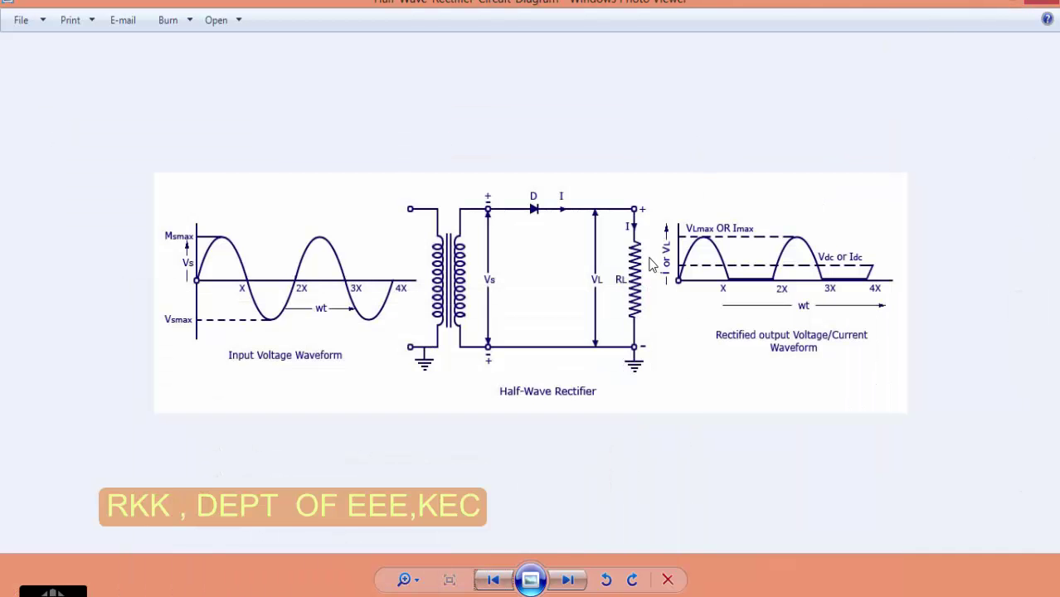
{"action": "mouse_move", "coordinate": [438, 589]}
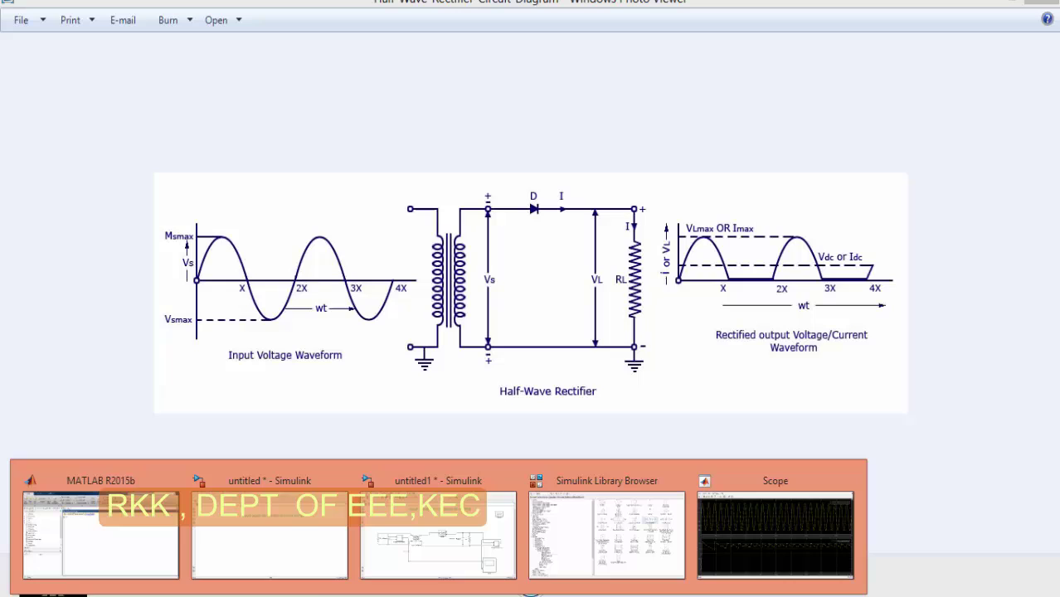
{"action": "left_click", "coordinate": [438, 535]}
Step: Change the load resistor branch's resistance from 200 to 400 Ω
{"action": "left_click", "coordinate": [734, 340]}
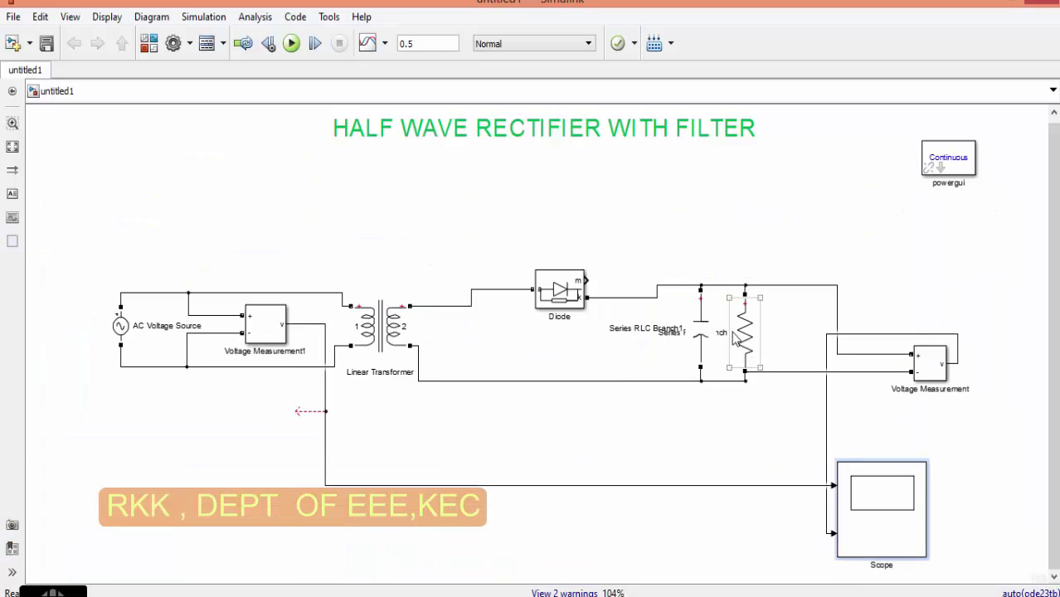
{"action": "double_click", "coordinate": [734, 340]}
{"action": "double_click", "coordinate": [584, 378]}
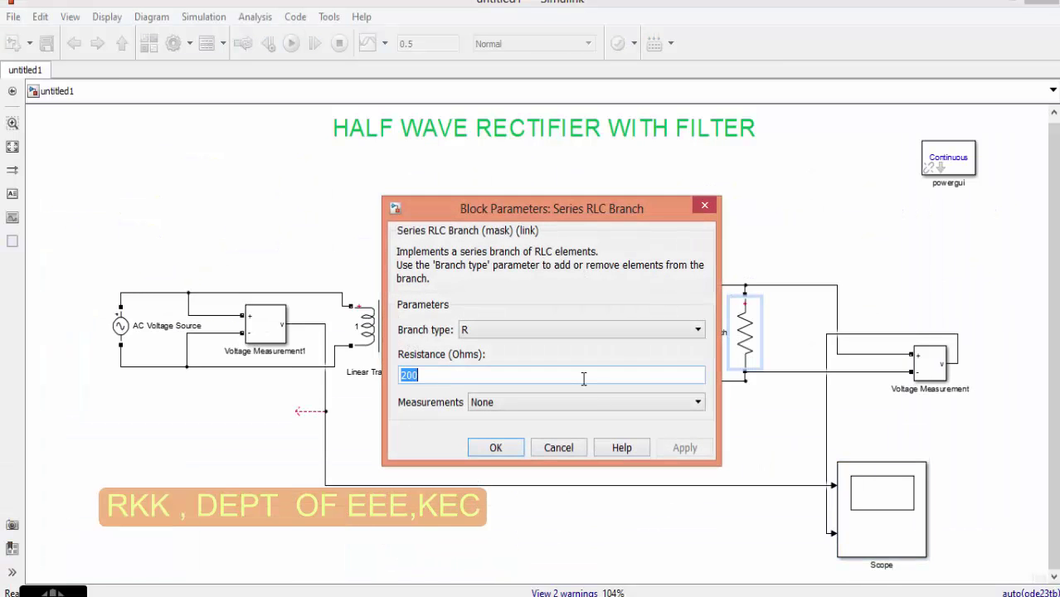
{"action": "type", "text": "40"}
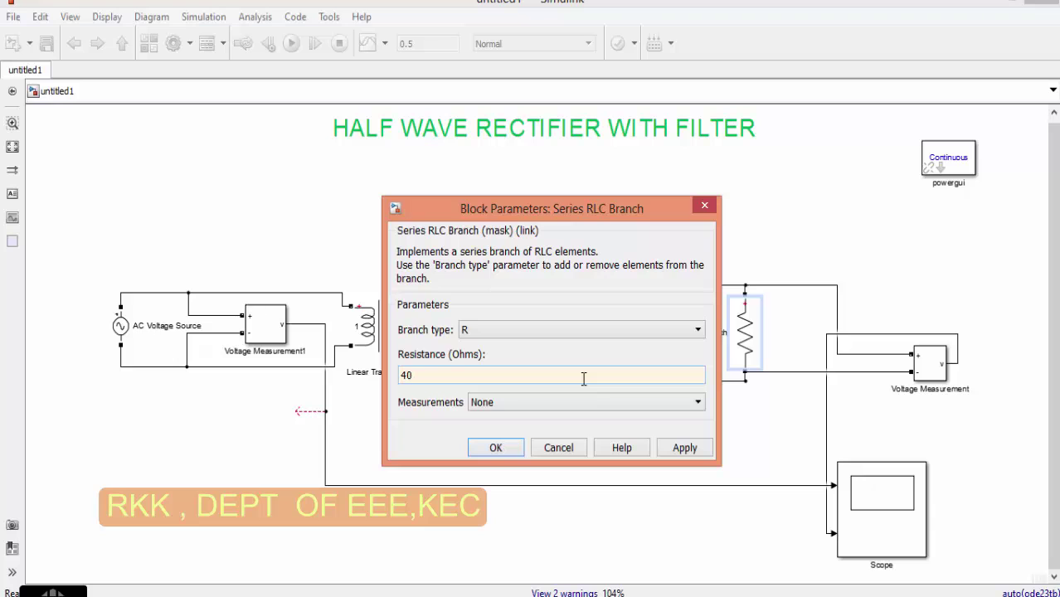
{"action": "type", "text": "0"}
{"action": "left_click", "coordinate": [495, 448]}
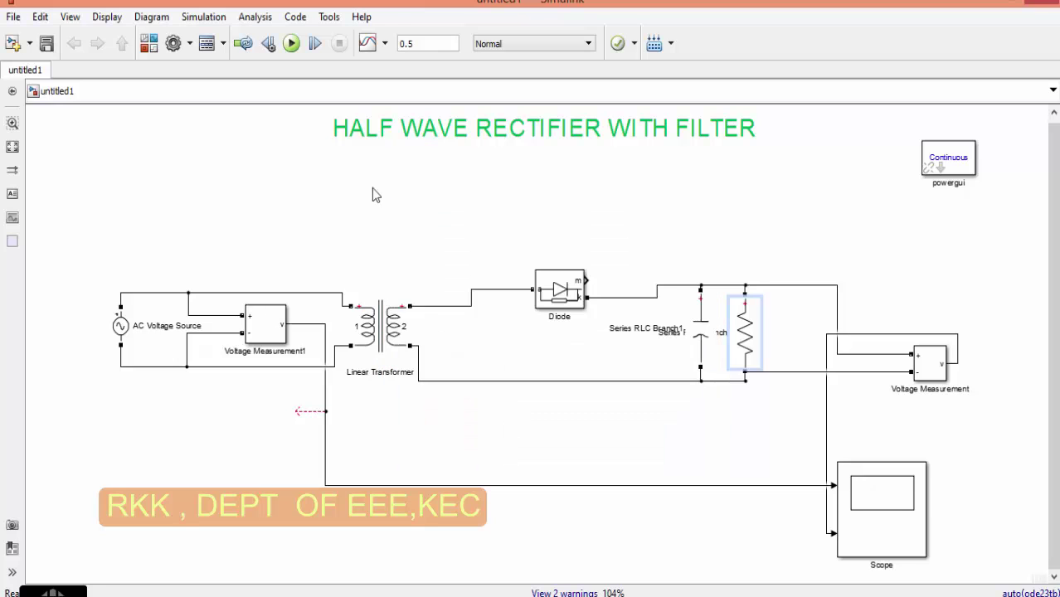
Step: Rerun the simulation and check the new waveforms in the Scope
{"action": "left_click", "coordinate": [291, 43]}
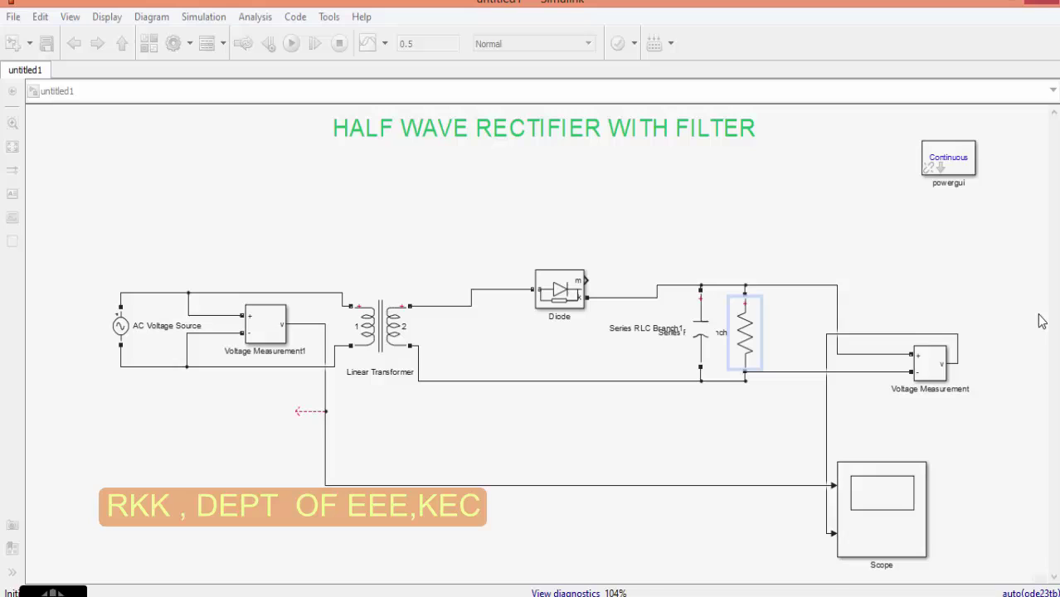
{"action": "double_click", "coordinate": [910, 508]}
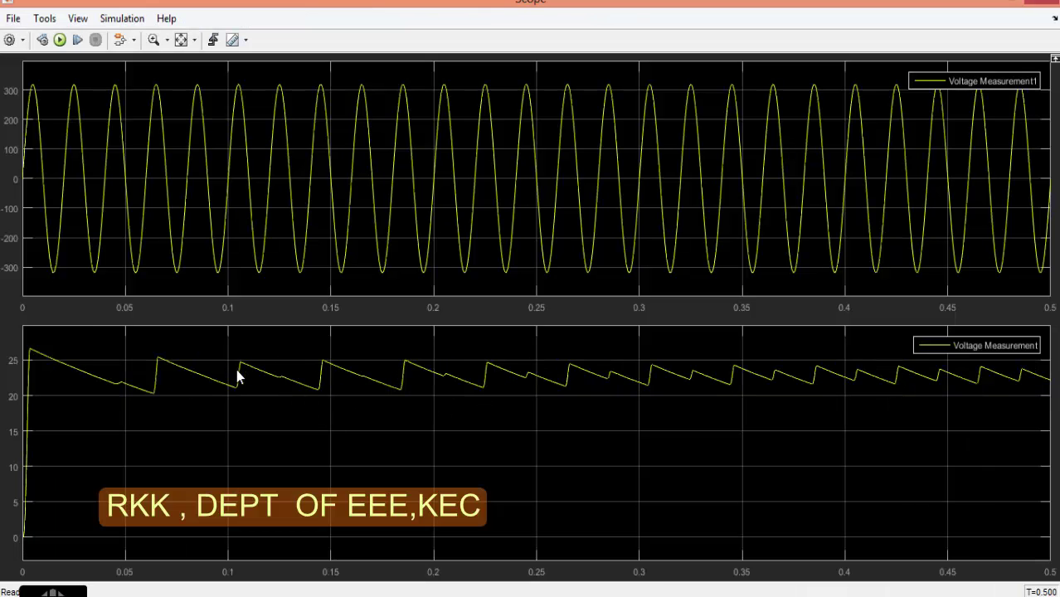
{"action": "left_click", "coordinate": [992, 5]}
Step: Raise the filter capacitance to 5000e-6 F, rerun the simulation and open the Scope
{"action": "double_click", "coordinate": [704, 330]}
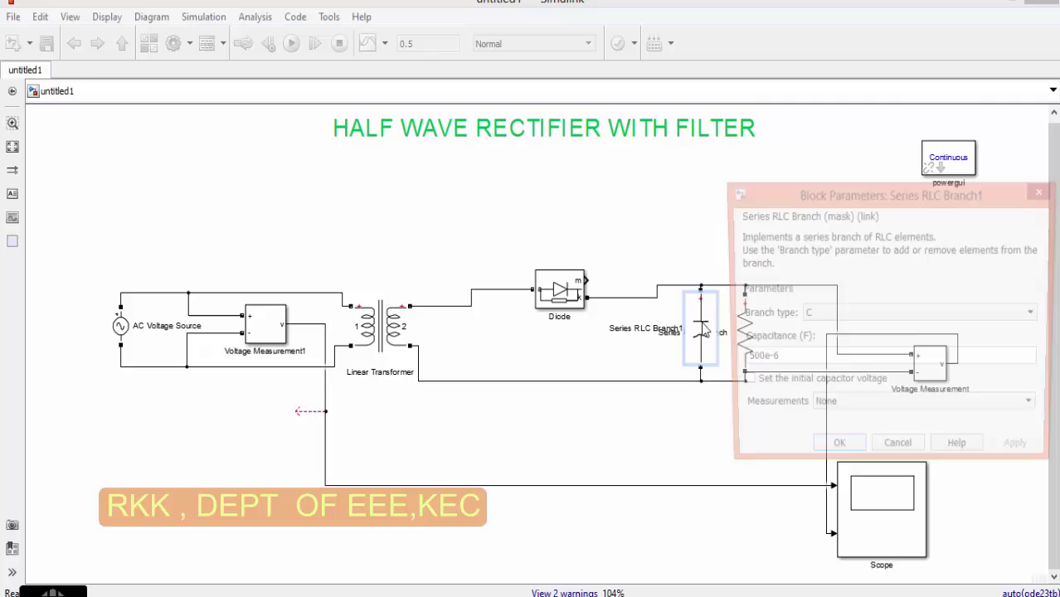
{"action": "double_click", "coordinate": [756, 360]}
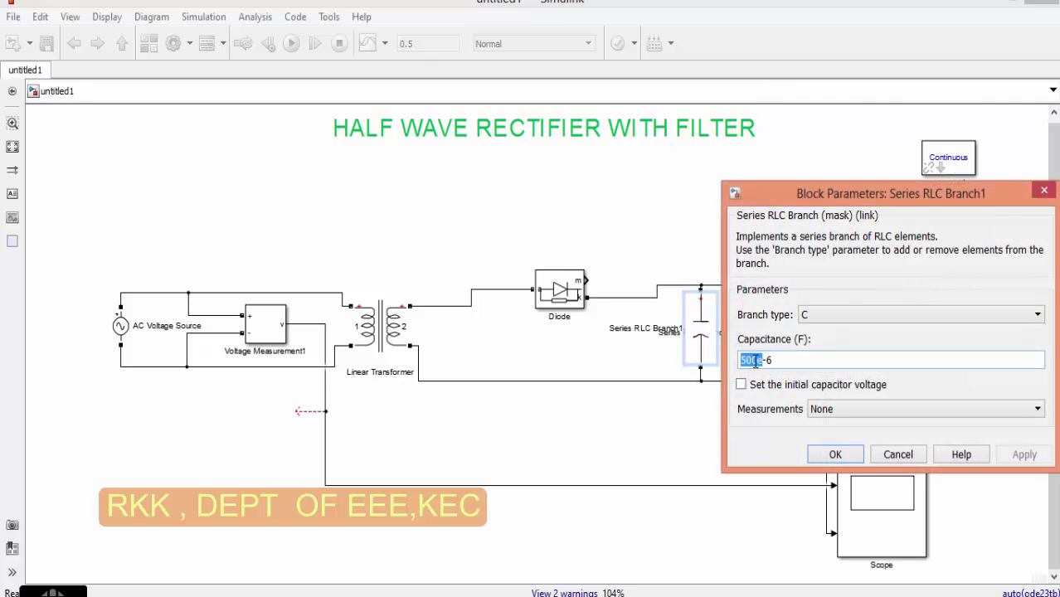
{"action": "left_click", "coordinate": [753, 360]}
{"action": "type", "text": "0"}
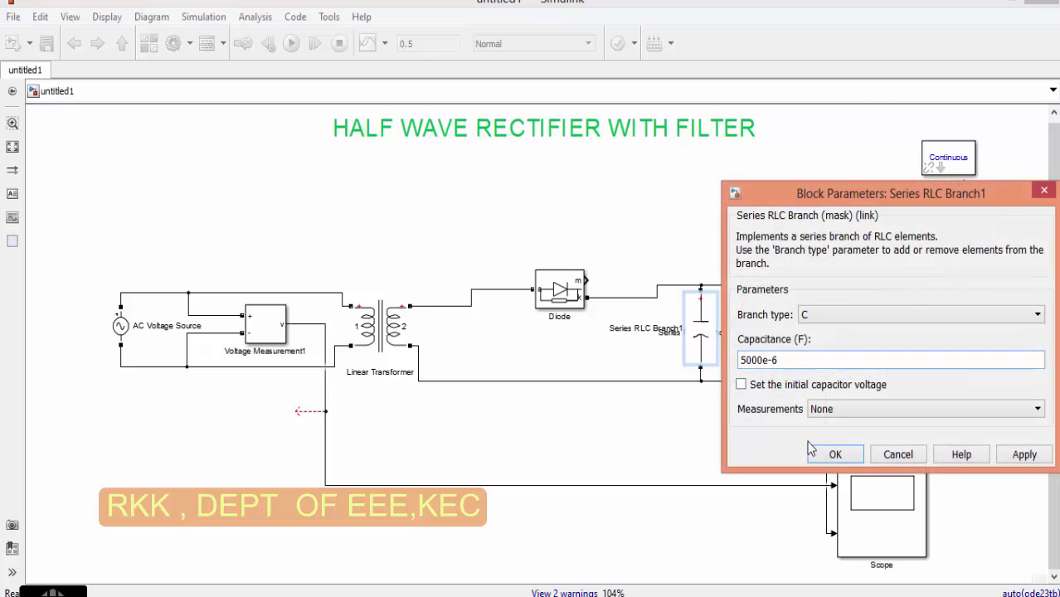
{"action": "left_click", "coordinate": [827, 454]}
{"action": "left_click", "coordinate": [291, 43]}
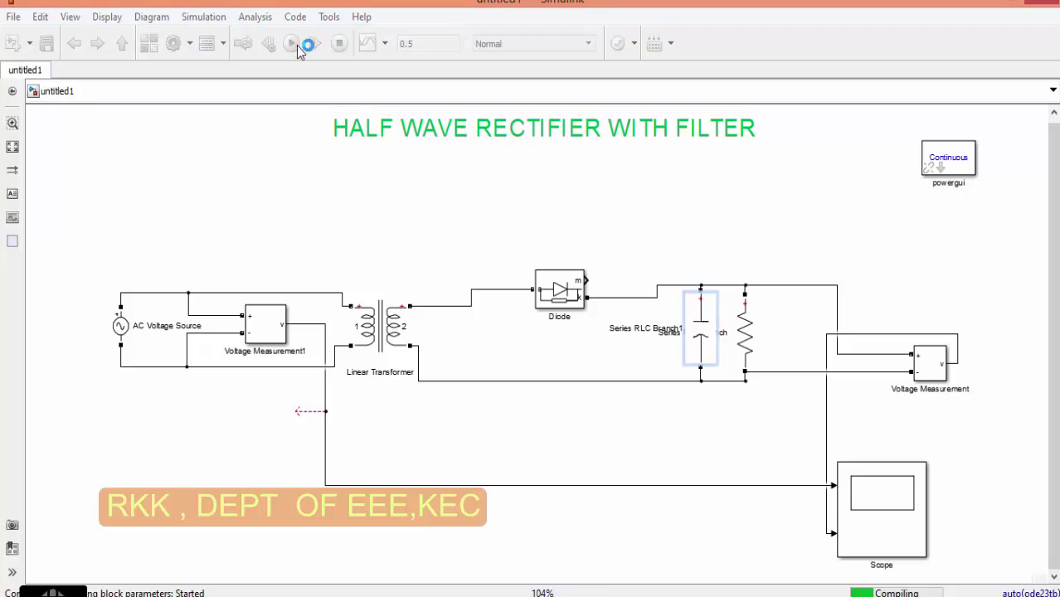
{"action": "double_click", "coordinate": [882, 494]}
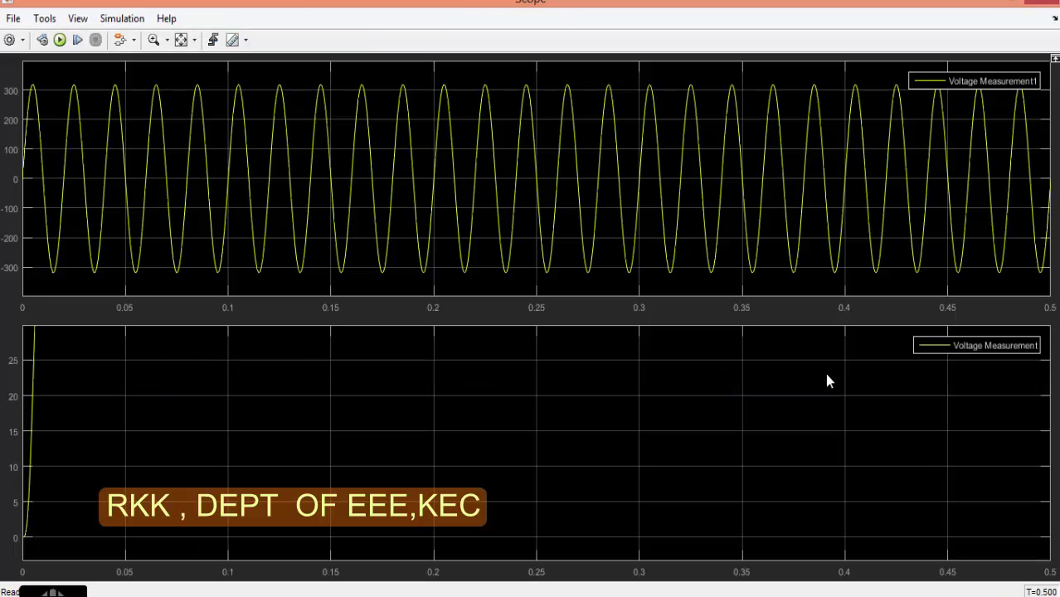
Step: Autoscale the lower Scope plot to show the output sagging from about 40 V to 31 V
{"action": "left_click", "coordinate": [180, 41]}
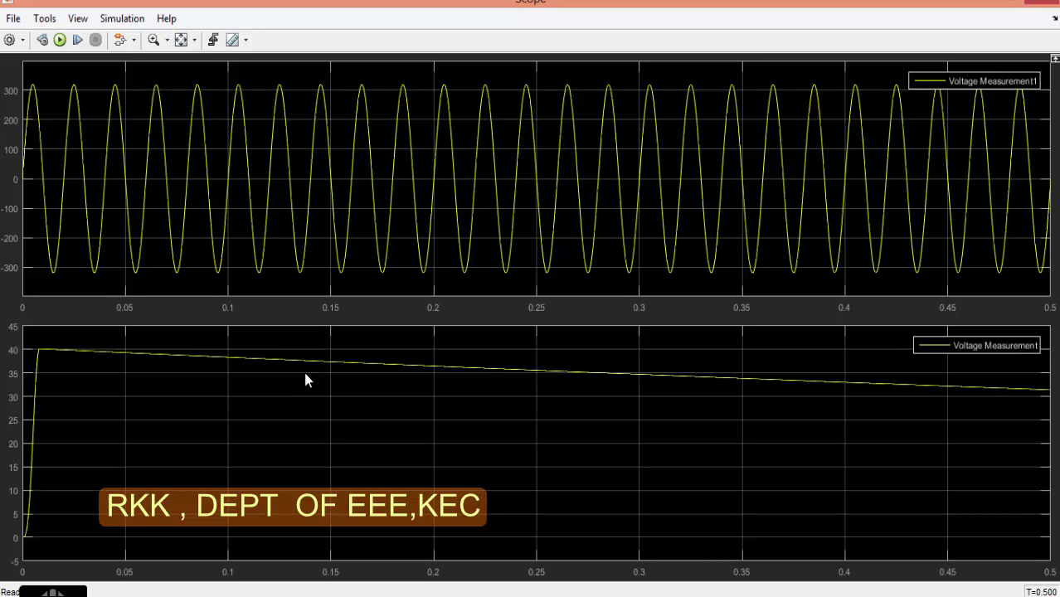